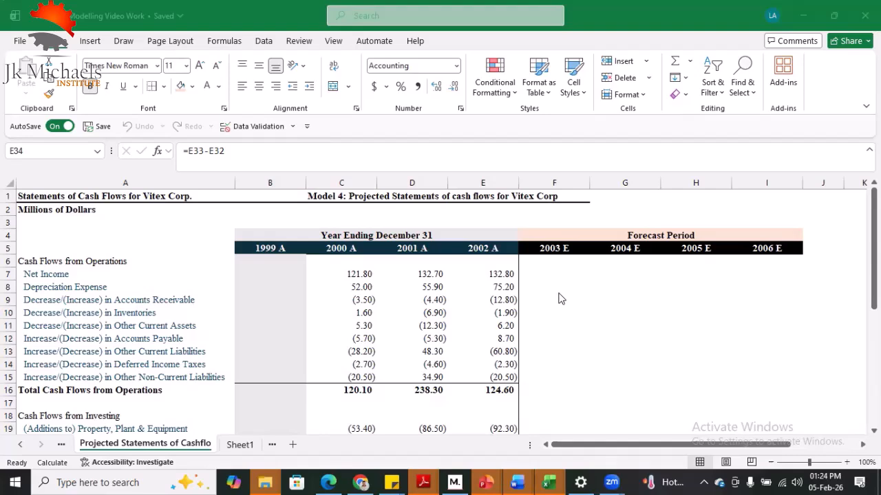
- Examine the Net Income, Depreciation Expense and Accounts Receivable rows of the Vitex cash flow statement and the source formula behind 2002 net income
{"action": "scroll", "coordinate": [547, 317], "scroll_direction": "down", "scroll_amount": 2}
{"action": "scroll", "coordinate": [530, 355], "scroll_direction": "up", "scroll_amount": 2}
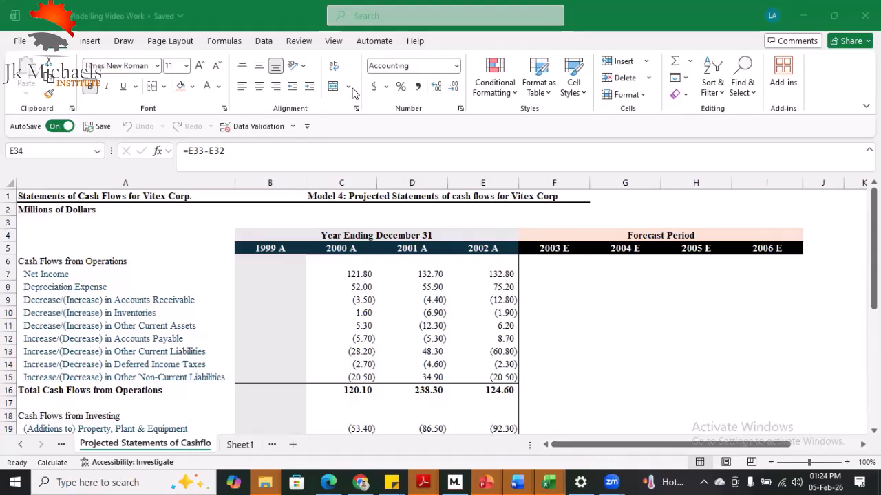
{"action": "left_click", "coordinate": [557, 278]}
{"action": "key", "text": "F2"}
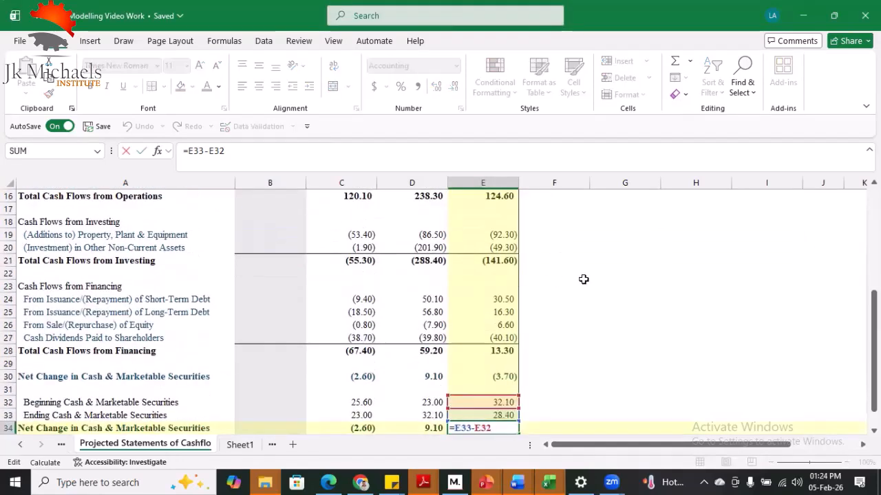
{"action": "scroll", "coordinate": [582, 278], "scroll_direction": "up", "scroll_amount": 5}
{"action": "left_click", "coordinate": [578, 277]}
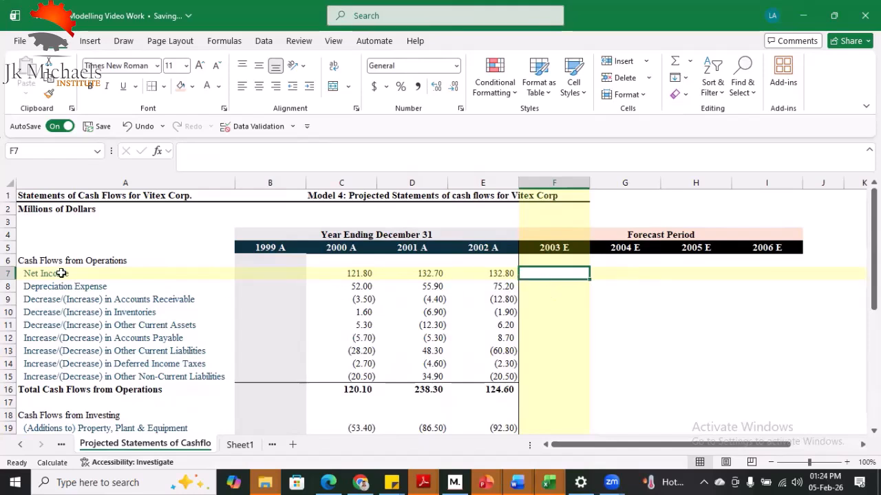
{"action": "left_click", "coordinate": [566, 290]}
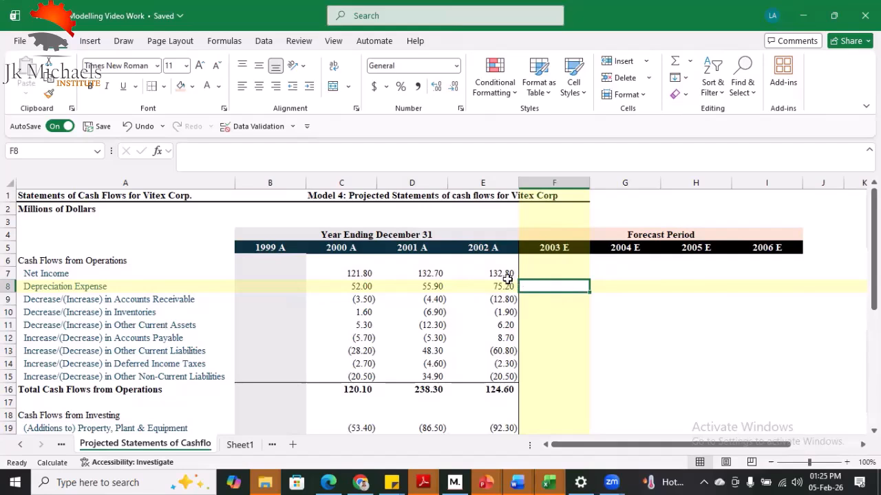
{"action": "left_click", "coordinate": [154, 302]}
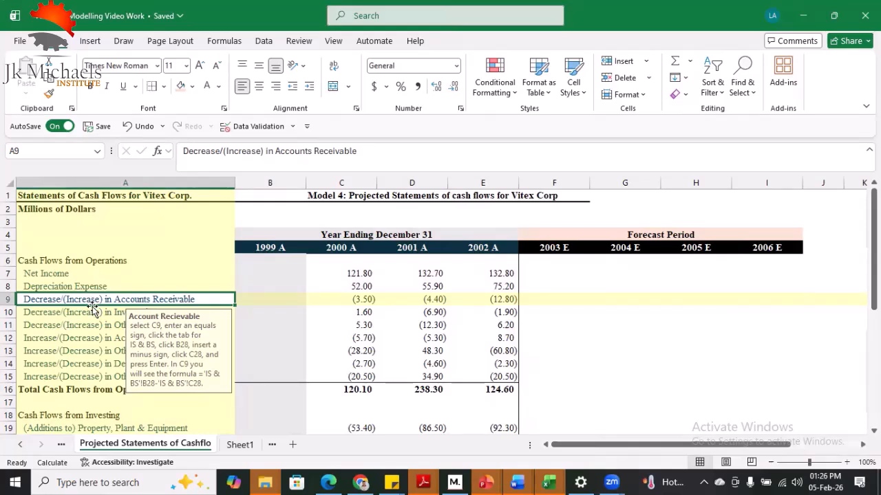
{"action": "scroll", "coordinate": [94, 304], "scroll_direction": "down", "scroll_amount": 1}
{"action": "scroll", "coordinate": [95, 301], "scroll_direction": "up", "scroll_amount": 1}
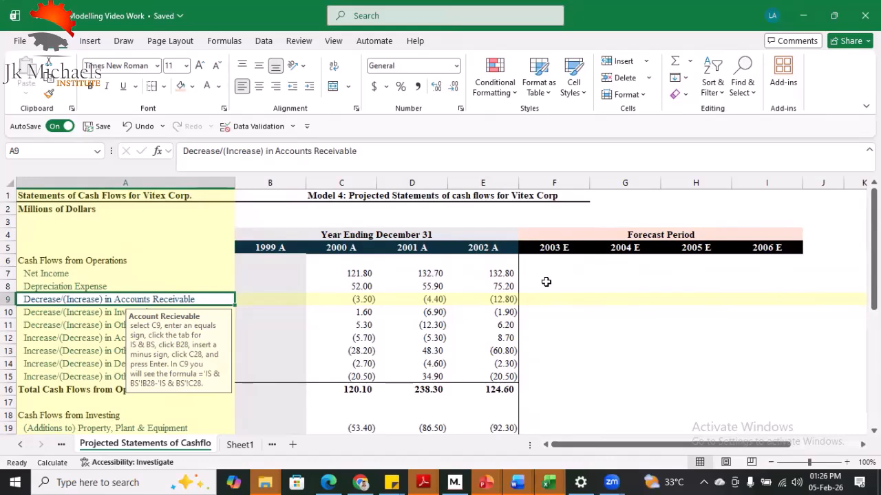
{"action": "left_click", "coordinate": [503, 272]}
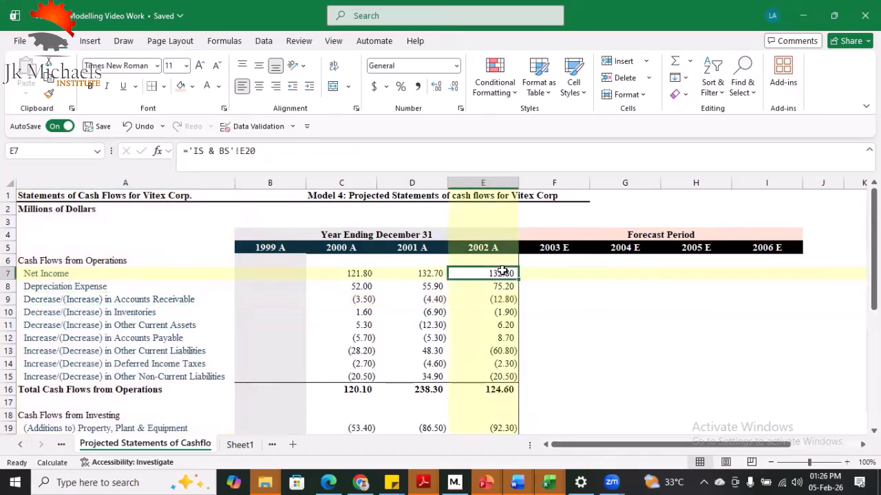
{"action": "left_click", "coordinate": [554, 275]}
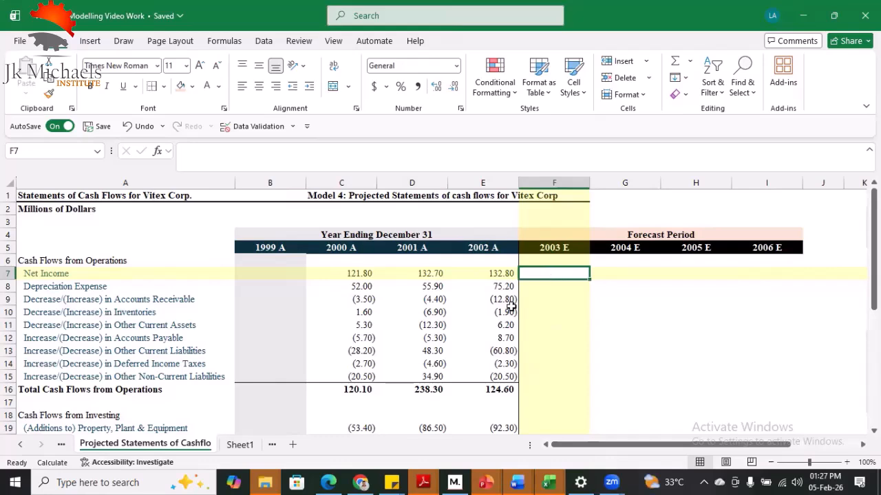
- Review the operations, investing and financing sections of the cash flow statement down to Total Cash Flows from Financing
{"action": "left_click", "coordinate": [81, 262]}
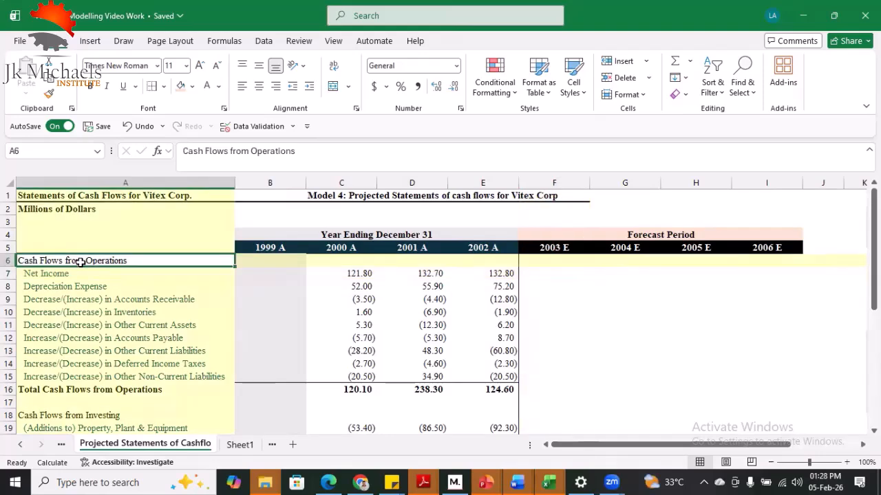
{"action": "scroll", "coordinate": [80, 273], "scroll_direction": "down", "scroll_amount": 2}
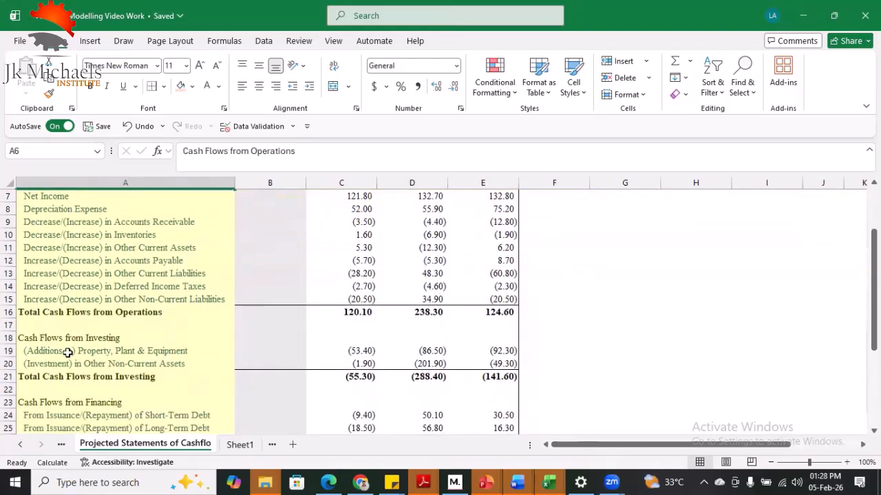
{"action": "left_click", "coordinate": [72, 376]}
{"action": "scroll", "coordinate": [72, 379], "scroll_direction": "down", "scroll_amount": 2}
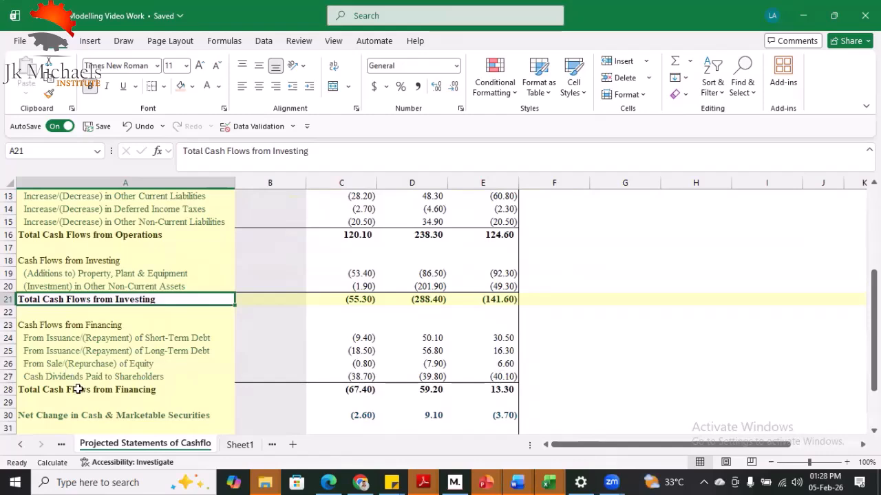
{"action": "left_click", "coordinate": [78, 389]}
{"action": "scroll", "coordinate": [641, 334], "scroll_direction": "up", "scroll_amount": 4}
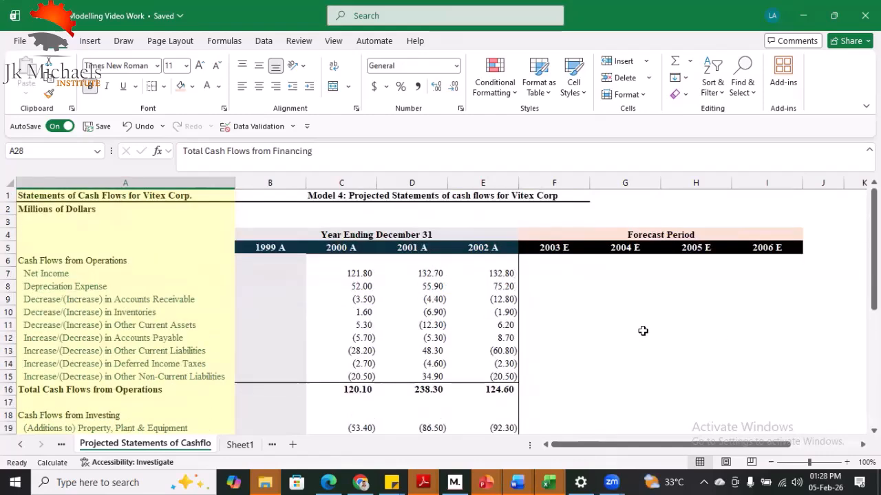
- Link 2003 E Net Income in F7 to ='Projected Financial Statements'!F20 and fill the formula across through 2006 E
{"action": "left_click", "coordinate": [538, 274]}
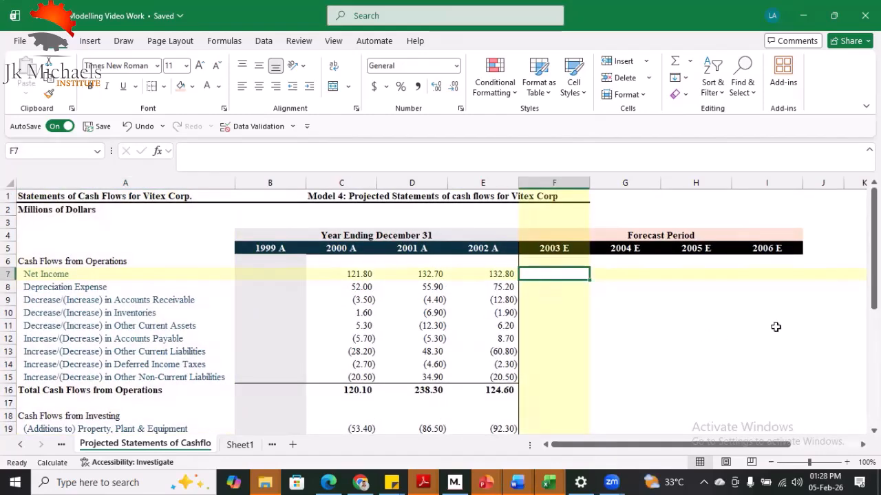
{"action": "type", "text": "="}
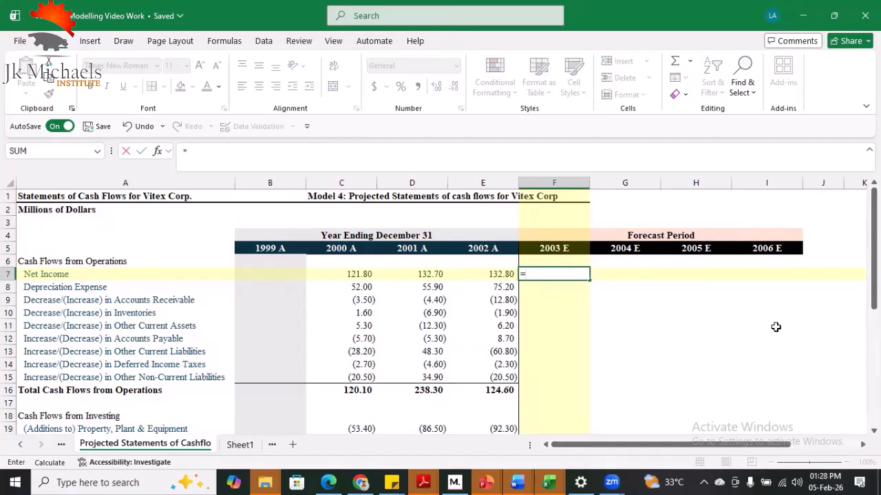
{"action": "left_click", "coordinate": [62, 445]}
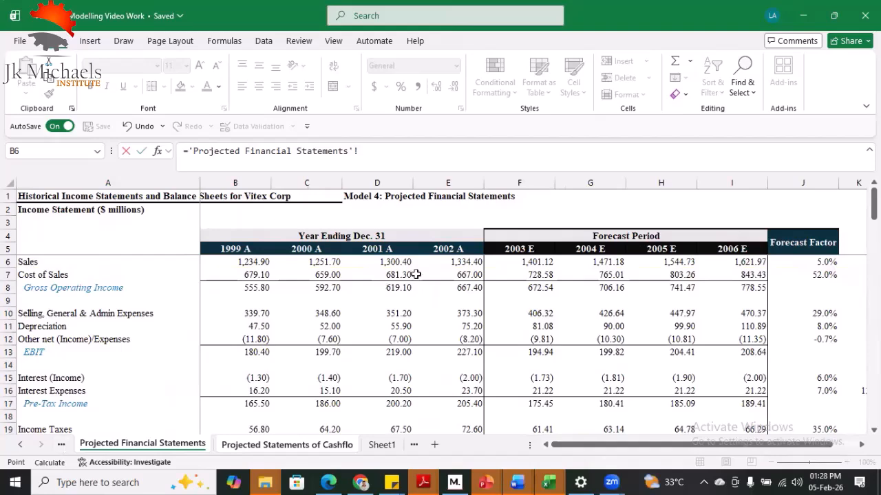
{"action": "scroll", "coordinate": [485, 331], "scroll_direction": "down", "scroll_amount": 1}
{"action": "scroll", "coordinate": [484, 331], "scroll_direction": "down", "scroll_amount": 2}
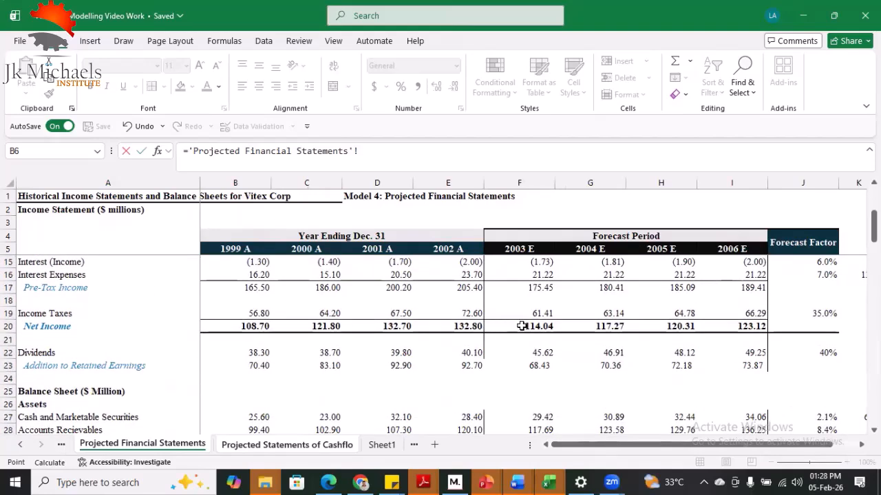
{"action": "left_click", "coordinate": [524, 327]}
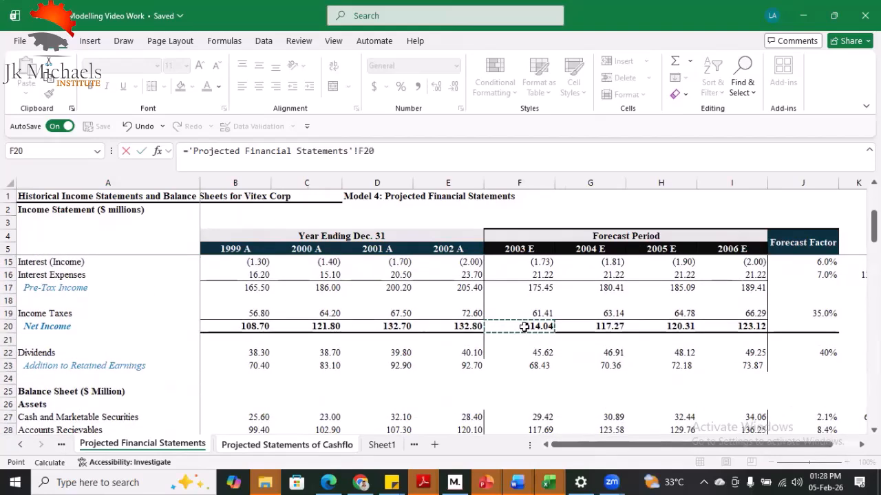
{"action": "key", "text": "Return"}
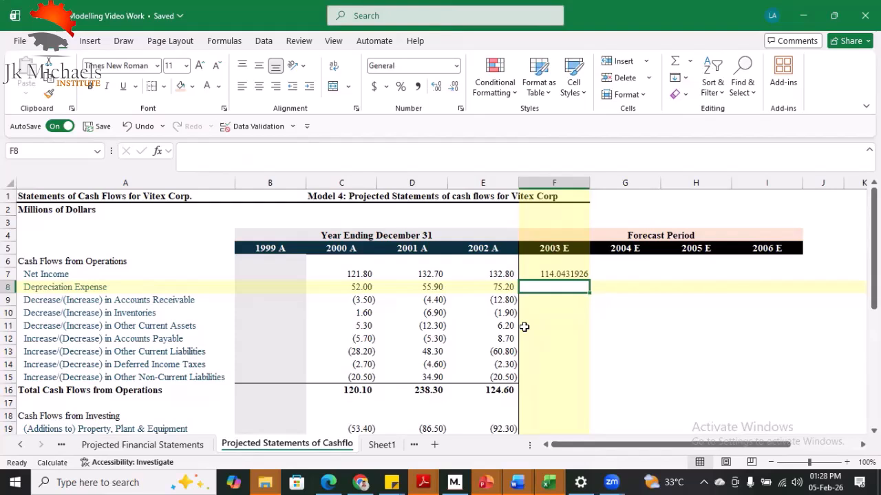
{"action": "left_click", "coordinate": [559, 275]}
{"action": "left_click_drag", "start_coordinate": [590, 281], "coordinate": [785, 274]}
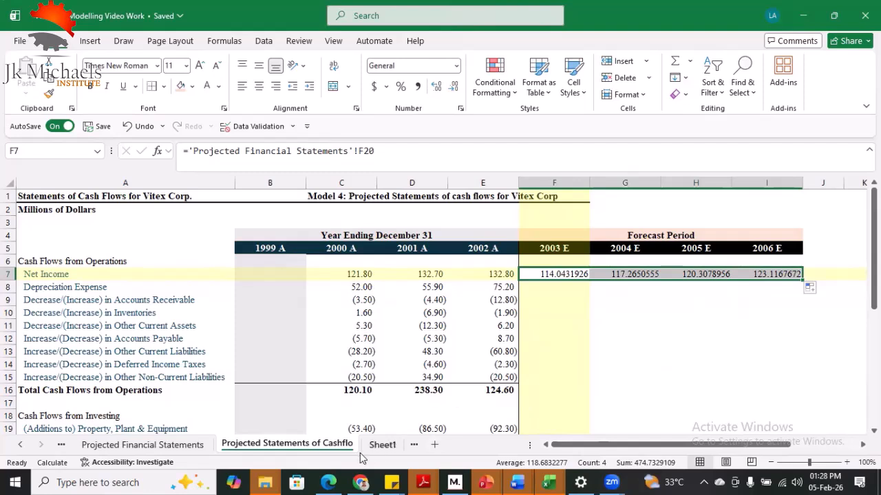
{"action": "left_click", "coordinate": [142, 445]}
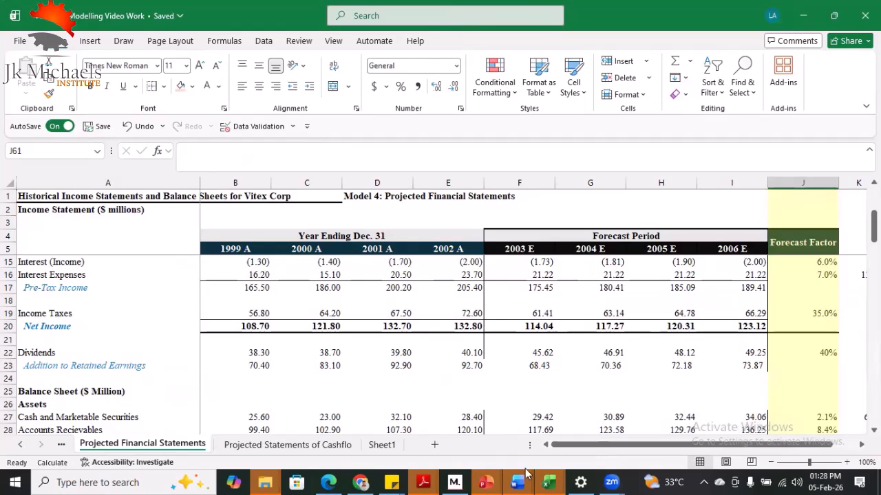
{"action": "left_click", "coordinate": [337, 448]}
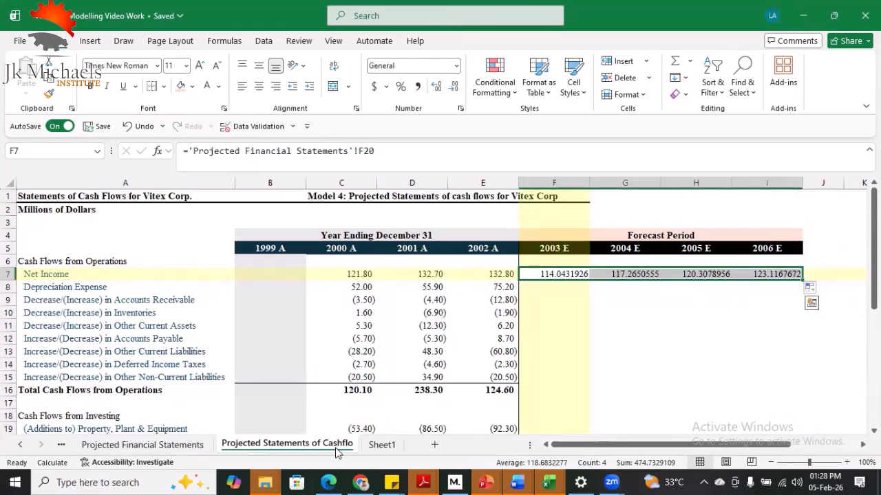
- Link 2003 E Depreciation Expense in F8 to ='Projected Financial Statements'!F11 and fill the formula across through 2006 E
{"action": "left_click", "coordinate": [555, 287]}
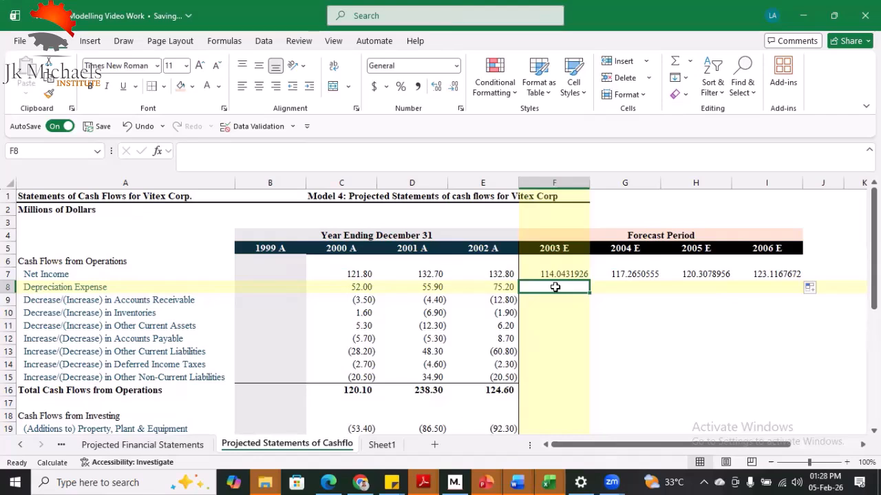
{"action": "type", "text": "="}
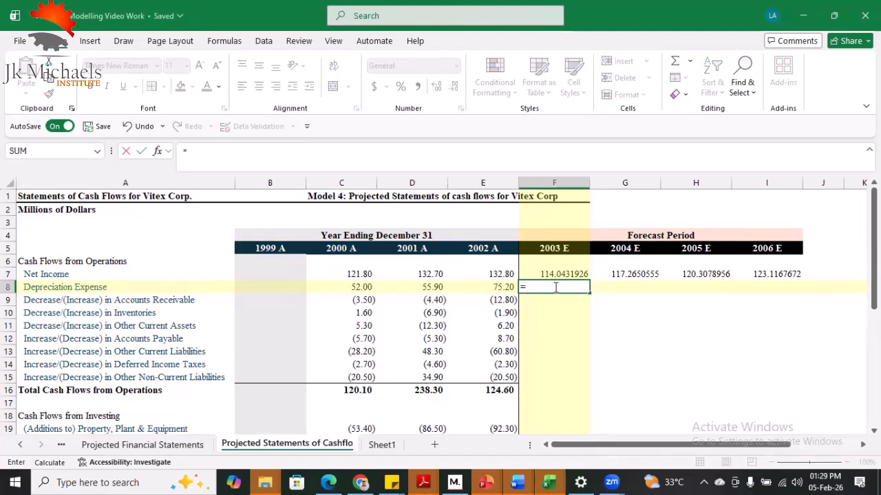
{"action": "left_click", "coordinate": [118, 449]}
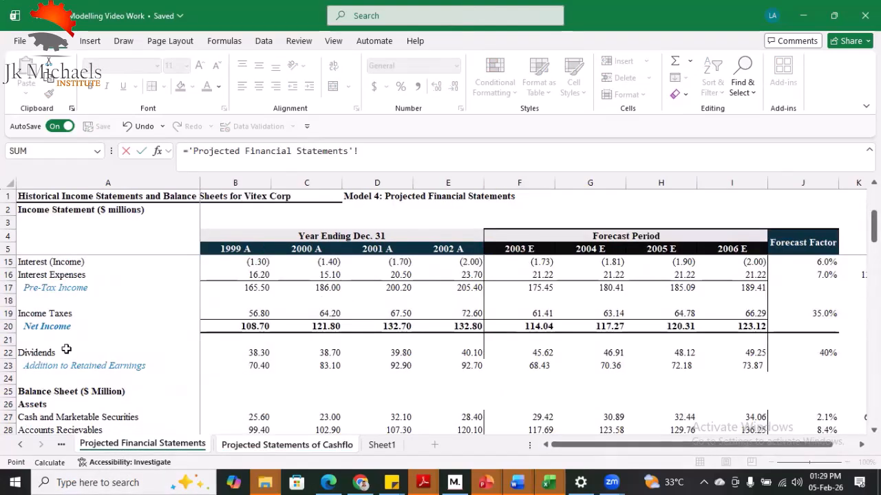
{"action": "scroll", "coordinate": [172, 363], "scroll_direction": "up", "scroll_amount": 3}
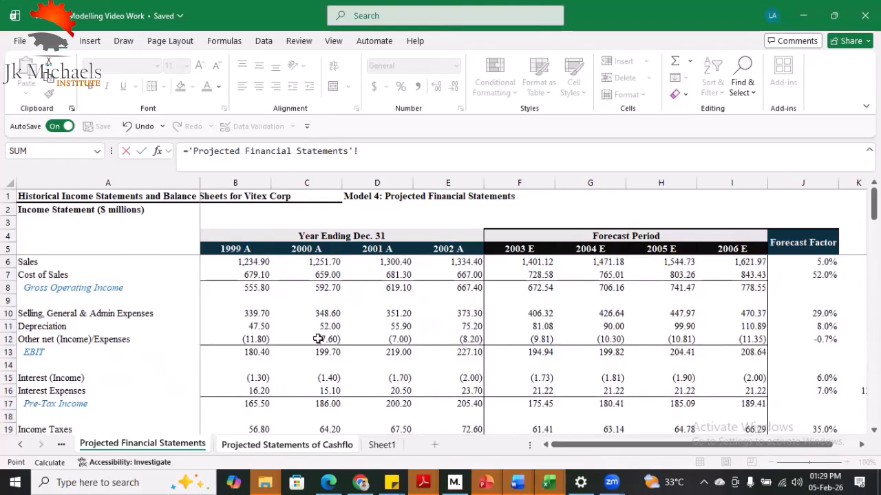
{"action": "left_click", "coordinate": [527, 314]}
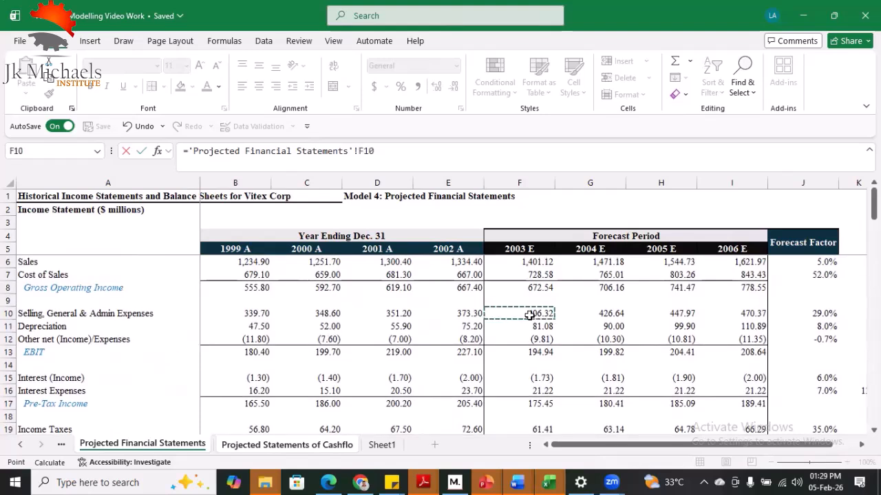
{"action": "left_click", "coordinate": [532, 328]}
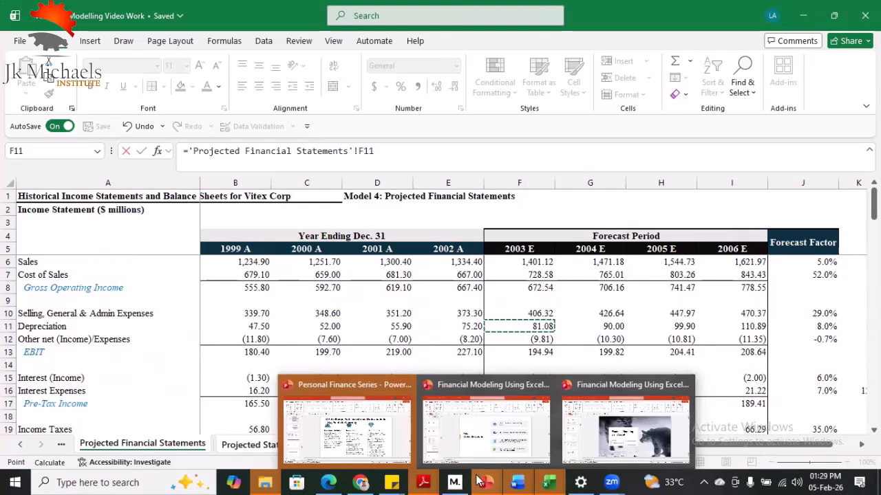
{"action": "key", "text": "Return"}
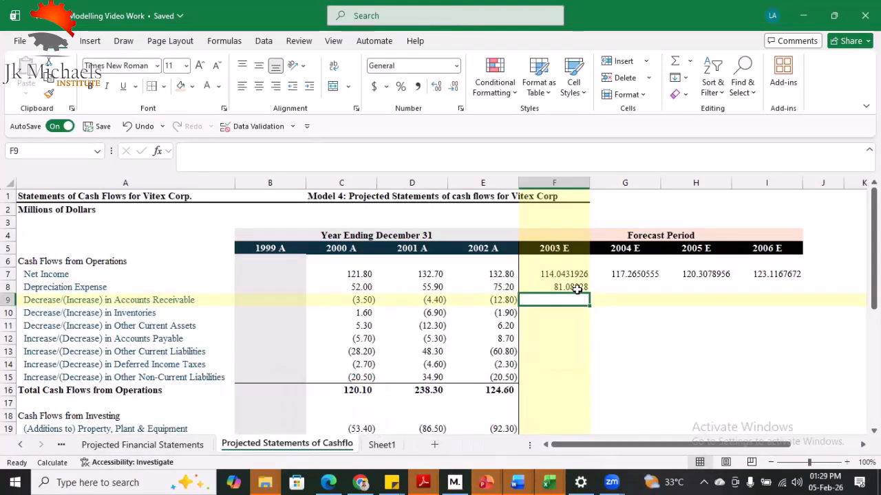
{"action": "left_click_drag", "start_coordinate": [590, 292], "coordinate": [768, 296]}
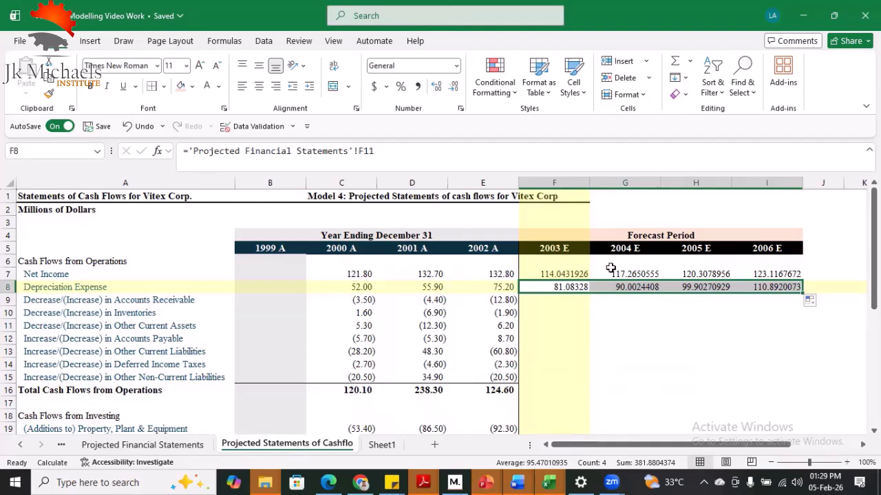
- Calculate 2003 E Decrease/(Increase) in Accounts Receivable in F9 as the 2002 A receivables (E28) minus the 2003 E receivables (F28) from Projected Financial Statements
{"action": "left_click", "coordinate": [538, 303]}
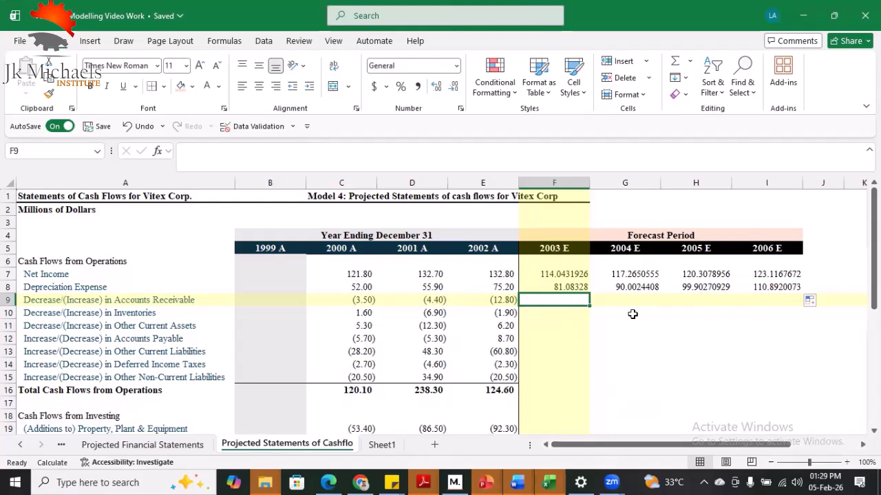
{"action": "type", "text": "="}
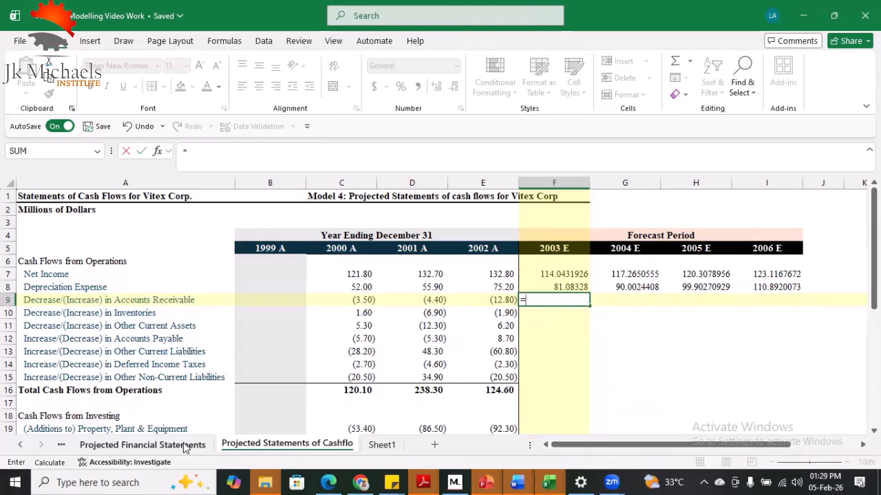
{"action": "left_click", "coordinate": [142, 446]}
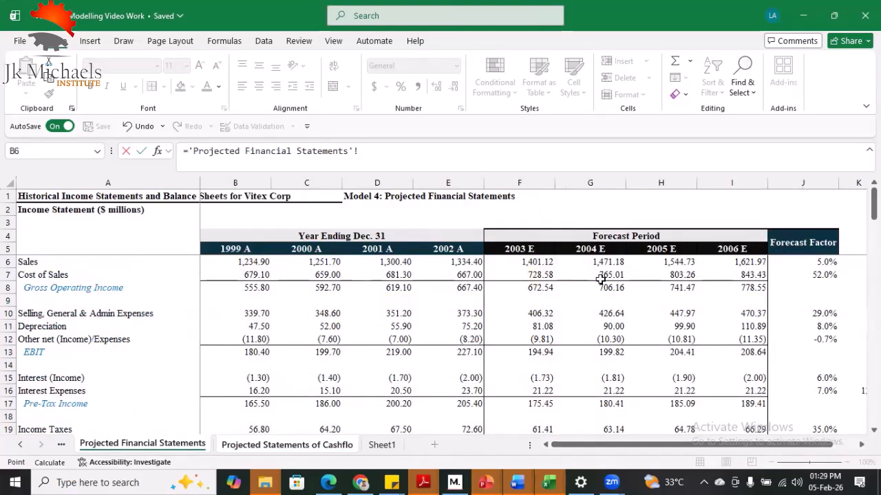
{"action": "scroll", "coordinate": [589, 306], "scroll_direction": "down", "scroll_amount": 3}
{"action": "scroll", "coordinate": [520, 342], "scroll_direction": "down", "scroll_amount": 2}
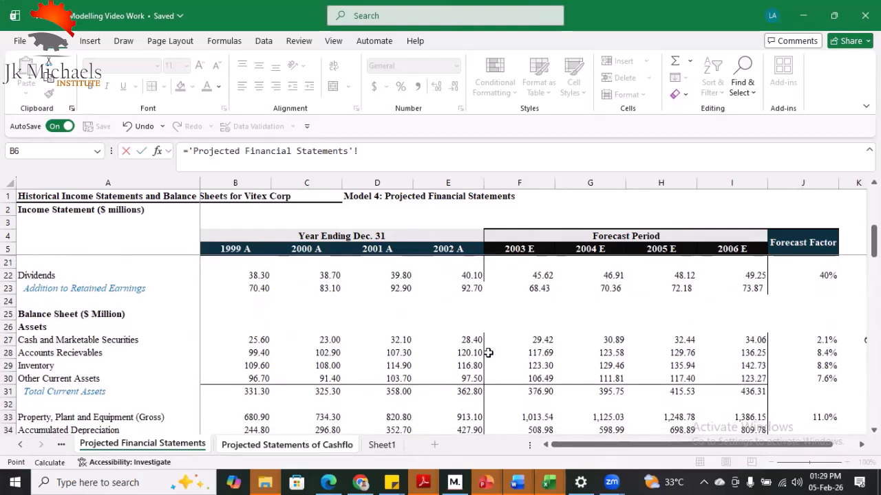
{"action": "left_click", "coordinate": [460, 355]}
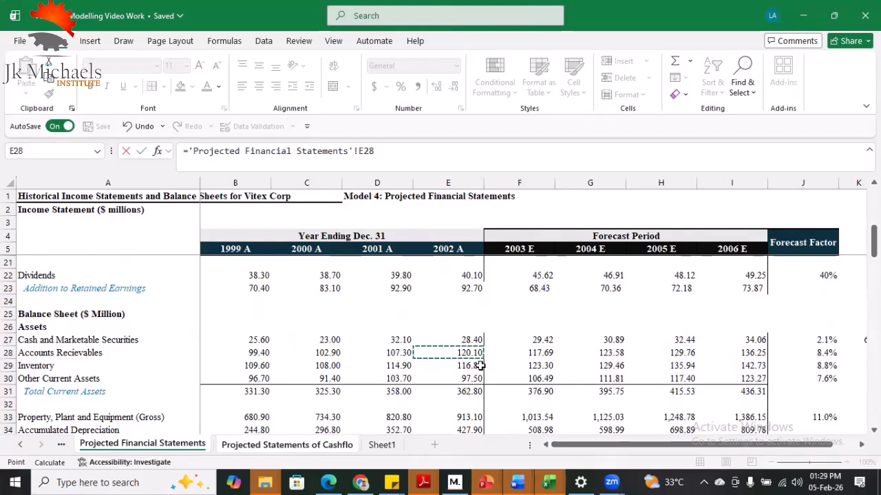
{"action": "type", "text": "-"}
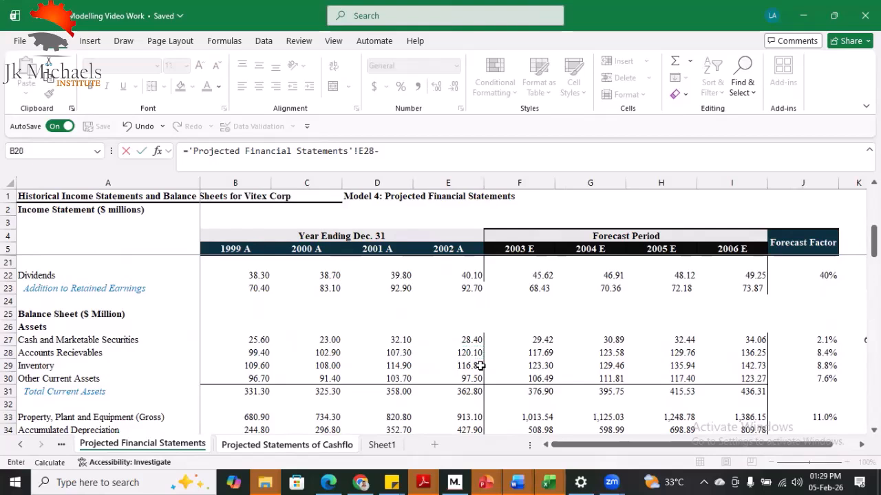
{"action": "left_click", "coordinate": [532, 354]}
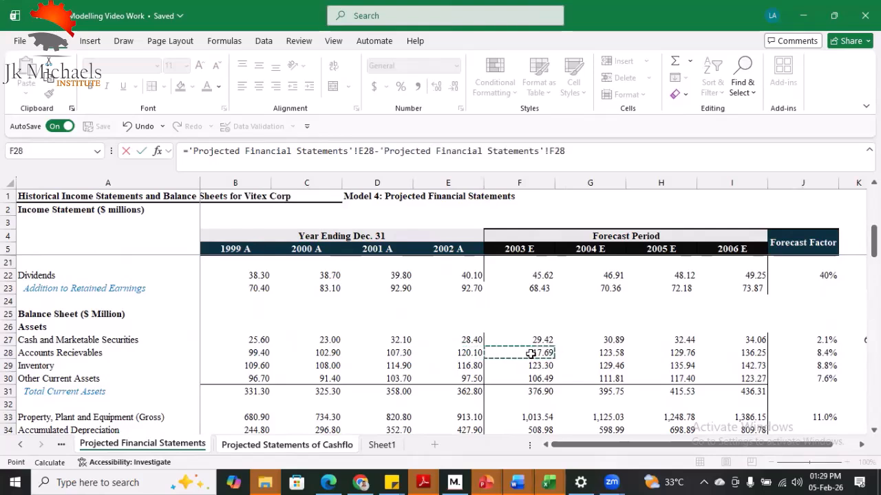
{"action": "key", "text": "Return"}
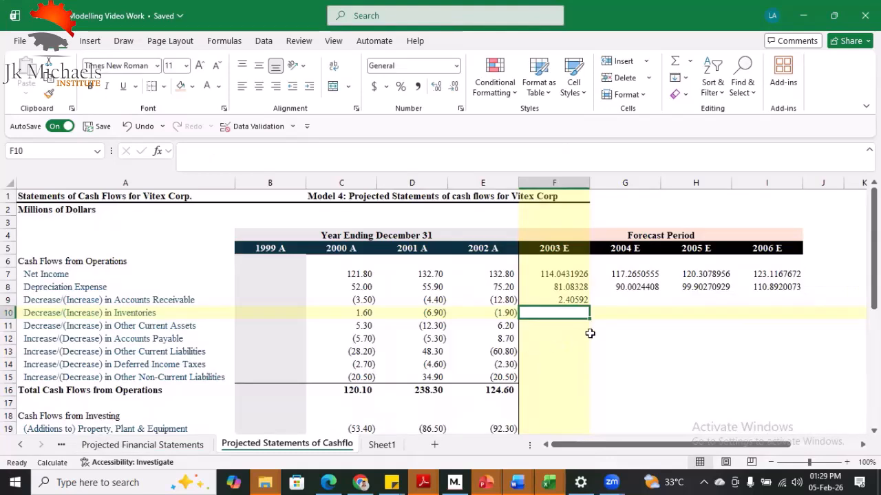
- Re-enter F9 as ='Projected Financial Statements'!E28-'Projected Financial Statements'!F28 and fill the formula across through 2006 E
{"action": "left_click", "coordinate": [554, 300]}
{"action": "type", "text": "="}
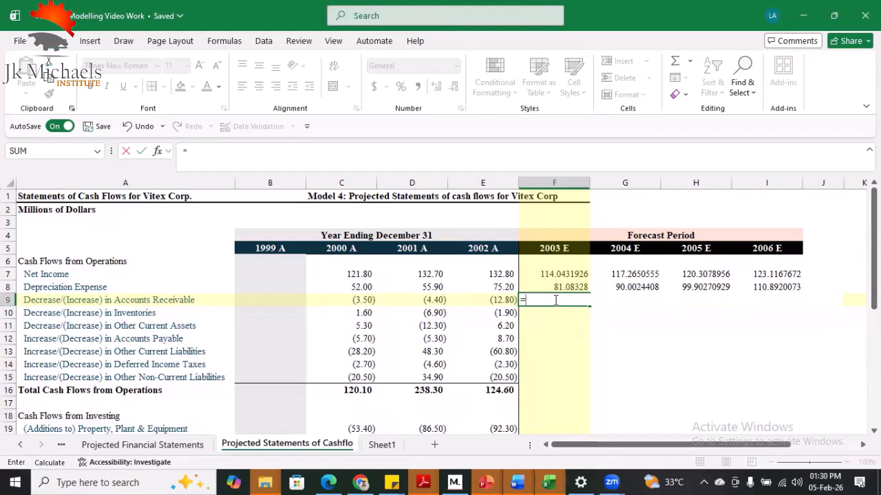
{"action": "left_click", "coordinate": [186, 447]}
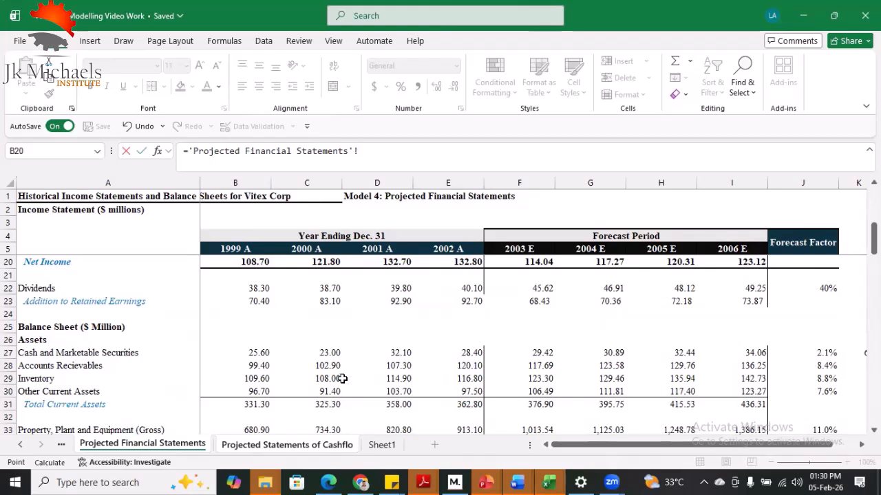
{"action": "left_click", "coordinate": [467, 368]}
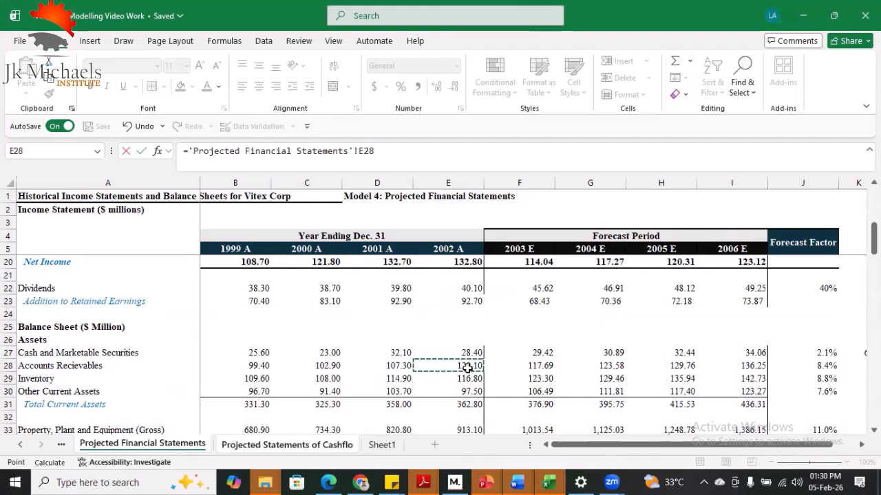
{"action": "type", "text": "-"}
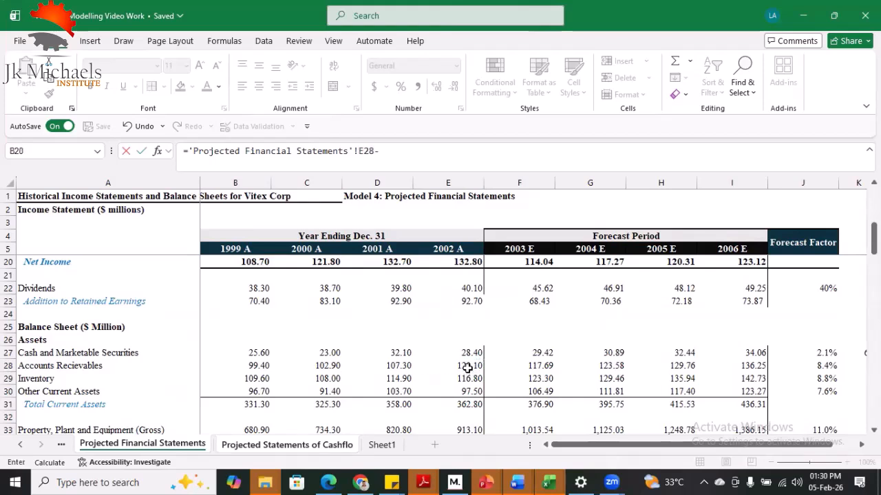
{"action": "left_click", "coordinate": [536, 365]}
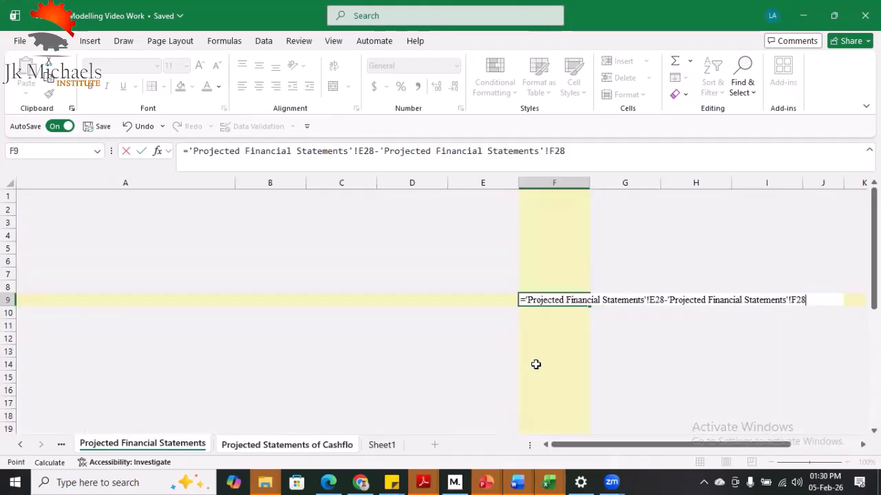
{"action": "key", "text": "Return"}
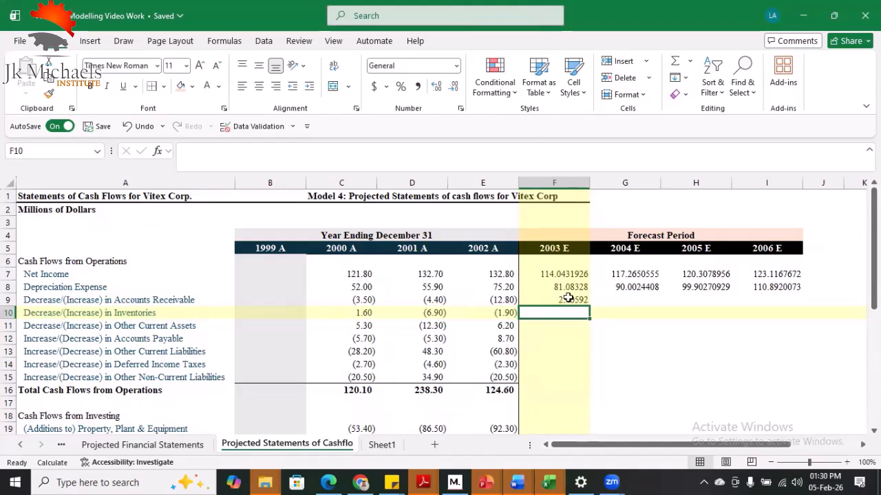
{"action": "left_click", "coordinate": [568, 300]}
{"action": "left_click_drag", "start_coordinate": [591, 305], "coordinate": [781, 298]}
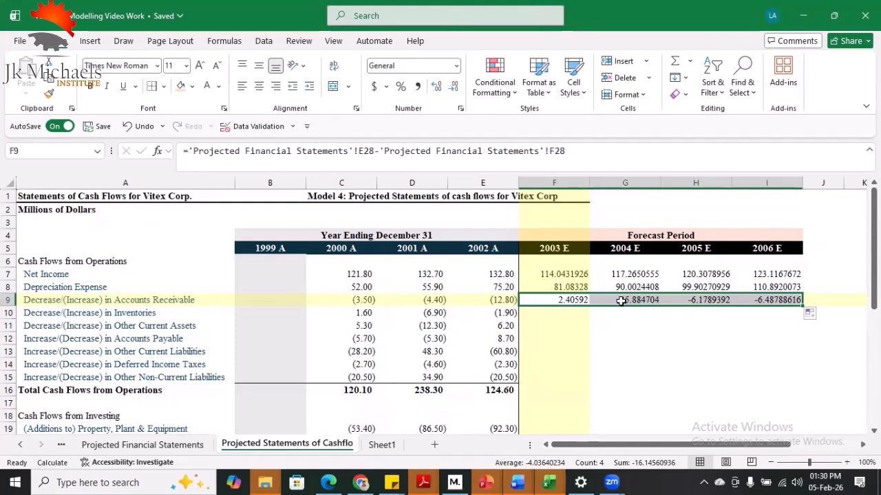
- Check the filled Accounts Receivable change formulas for 2004 E, 2005 E and 2006 E
{"action": "left_click", "coordinate": [631, 302]}
{"action": "left_click", "coordinate": [693, 301]}
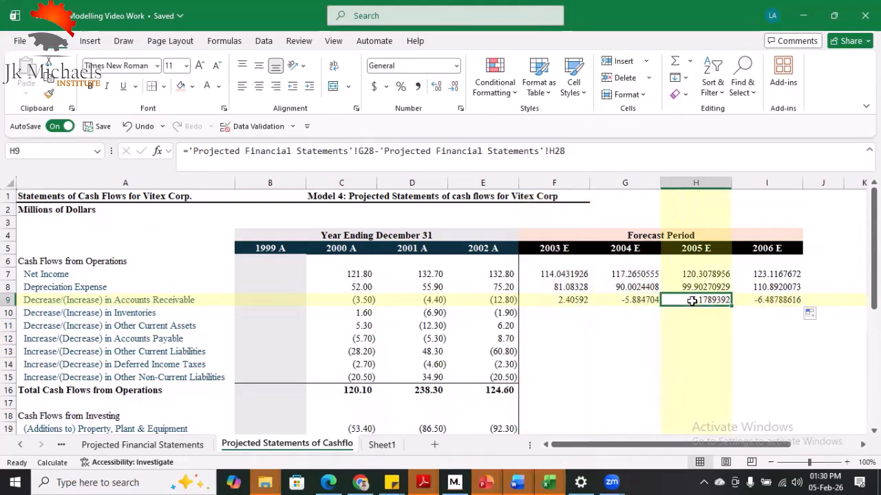
{"action": "left_click", "coordinate": [768, 299]}
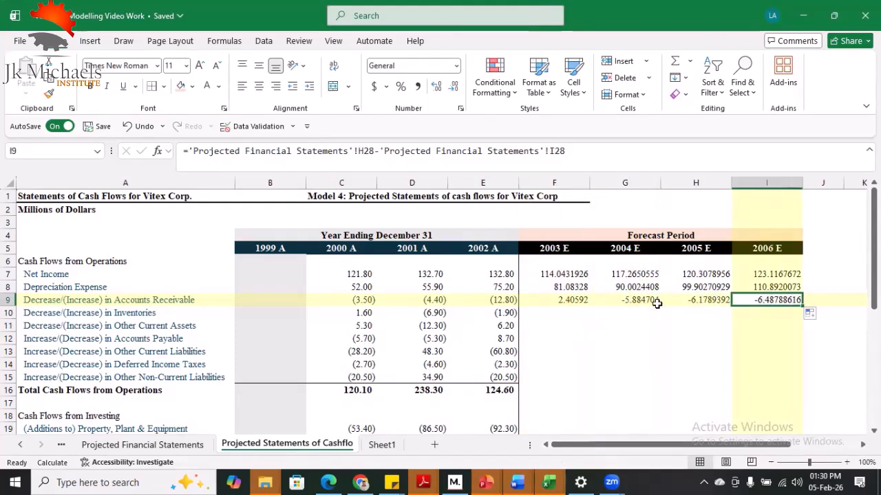
{"action": "left_click", "coordinate": [633, 302]}
{"action": "left_click", "coordinate": [689, 300]}
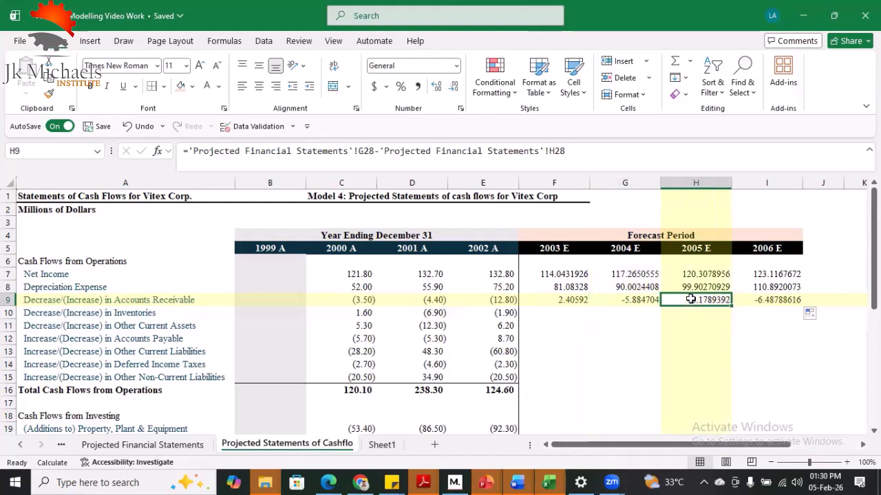
{"action": "left_click", "coordinate": [755, 305]}
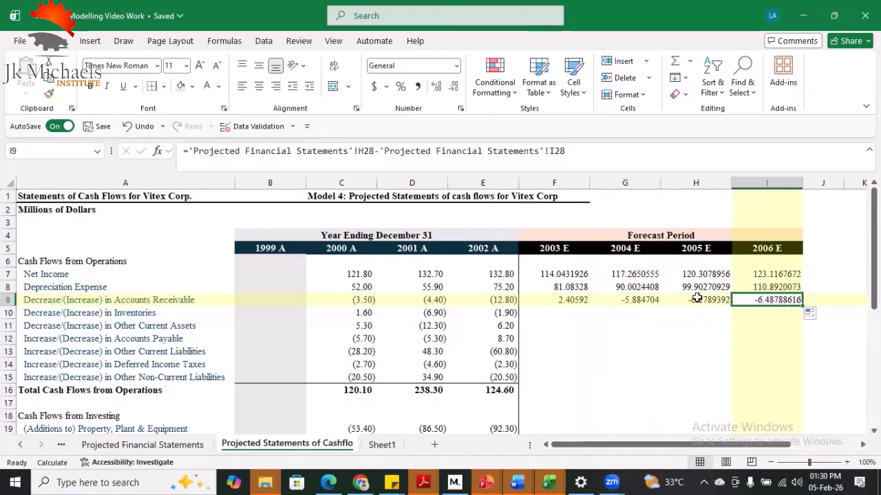
- Set 2003 E Decrease/(Increase) in Inventories in F10 to ='Projected Financial Statements'!E29-'Projected Financial Statements'!F29 and fill the formula across through 2006 E
{"action": "left_click", "coordinate": [556, 313]}
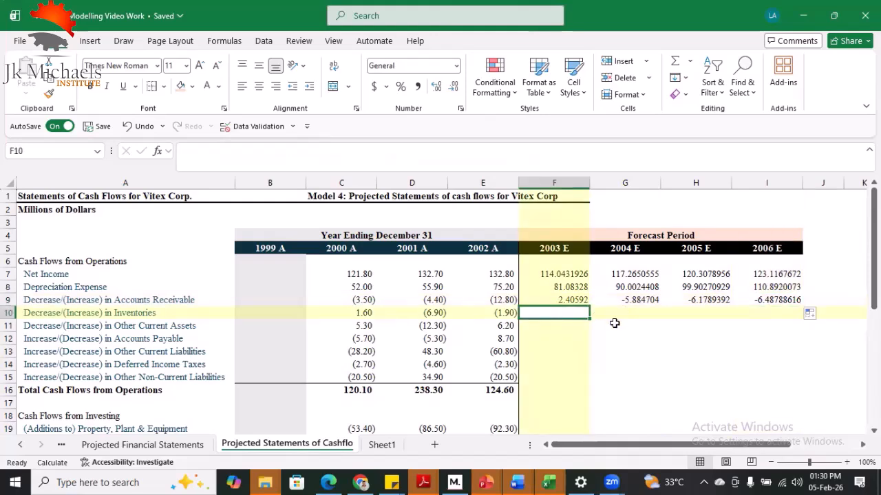
{"action": "type", "text": "="}
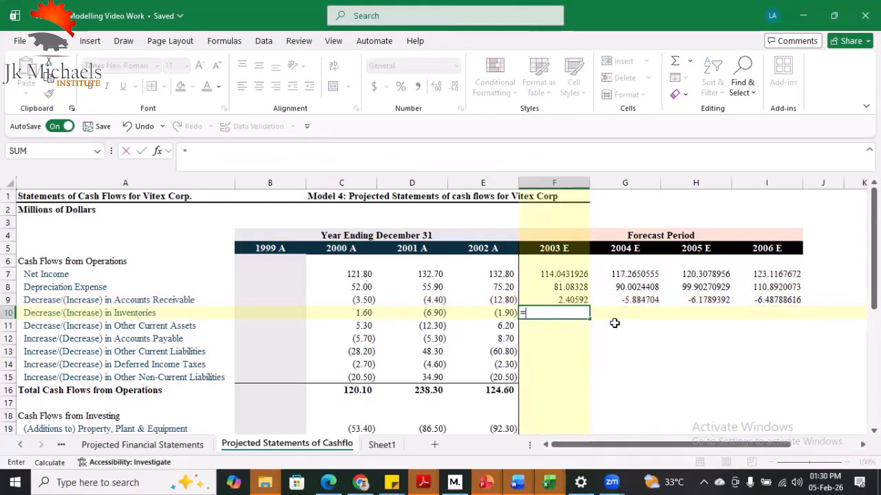
{"action": "left_click", "coordinate": [126, 446]}
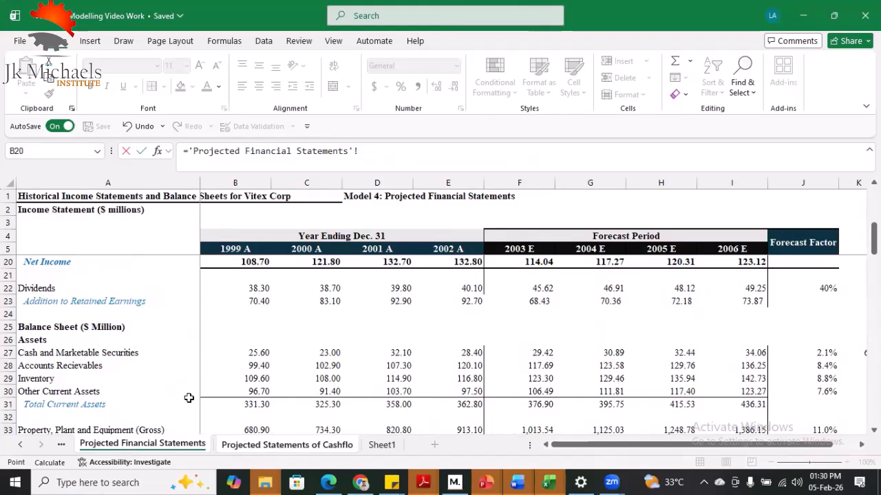
{"action": "left_click", "coordinate": [461, 378]}
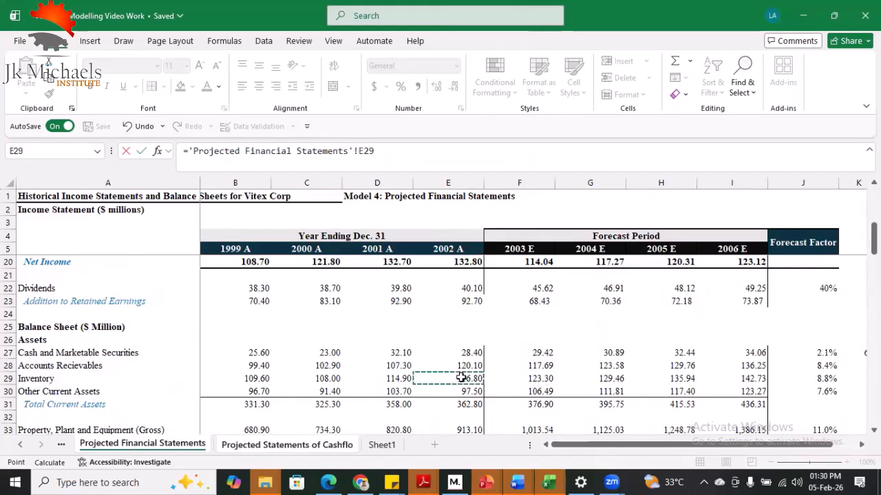
{"action": "type", "text": "-"}
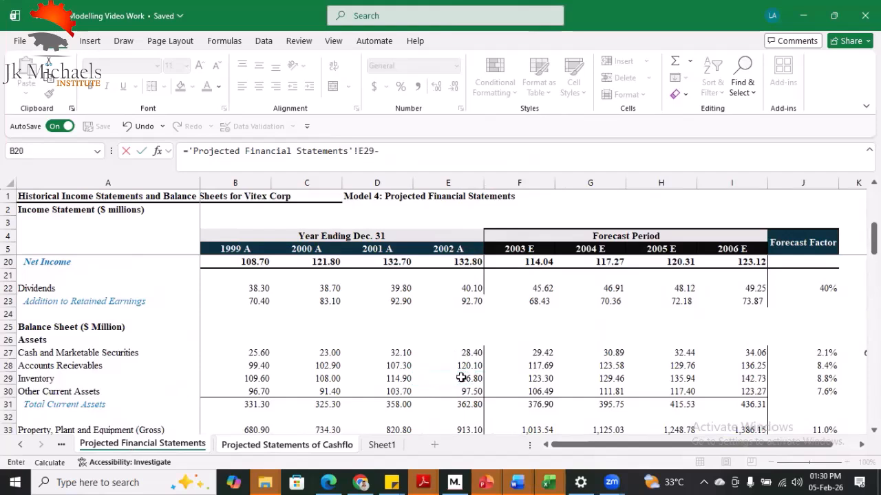
{"action": "left_click", "coordinate": [521, 377]}
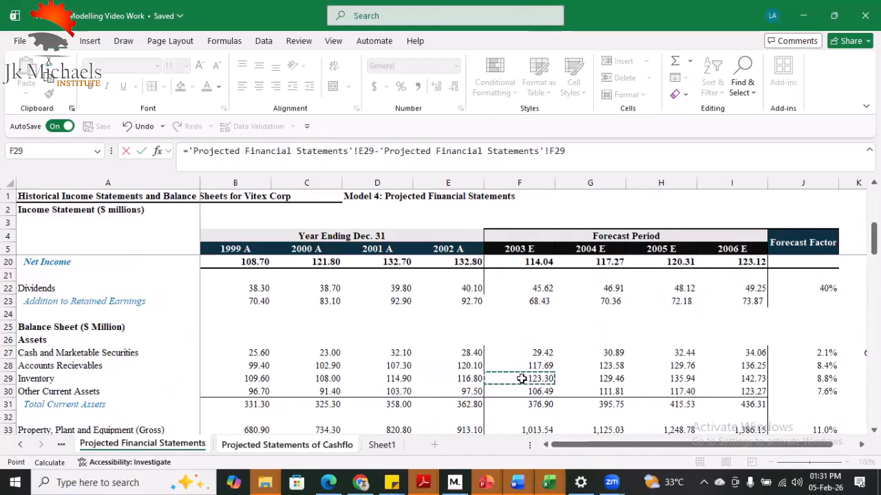
{"action": "key", "text": "Return"}
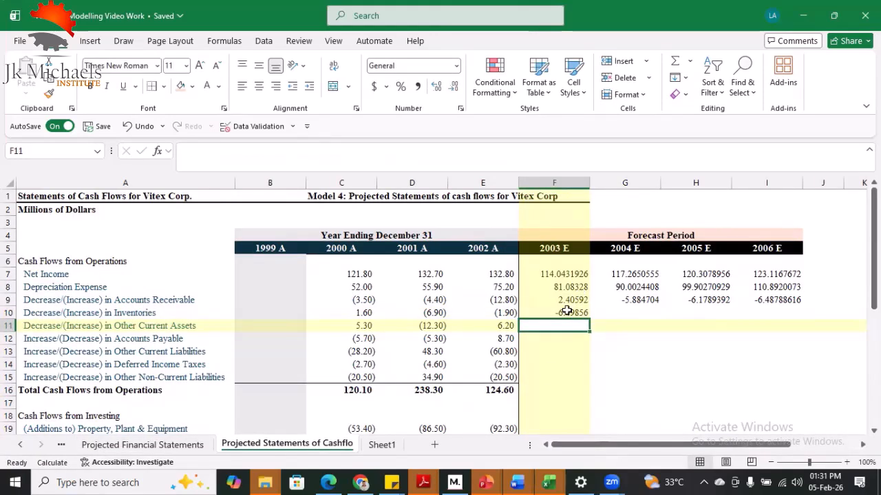
{"action": "left_click", "coordinate": [565, 311]}
{"action": "left_click_drag", "start_coordinate": [591, 320], "coordinate": [779, 320]}
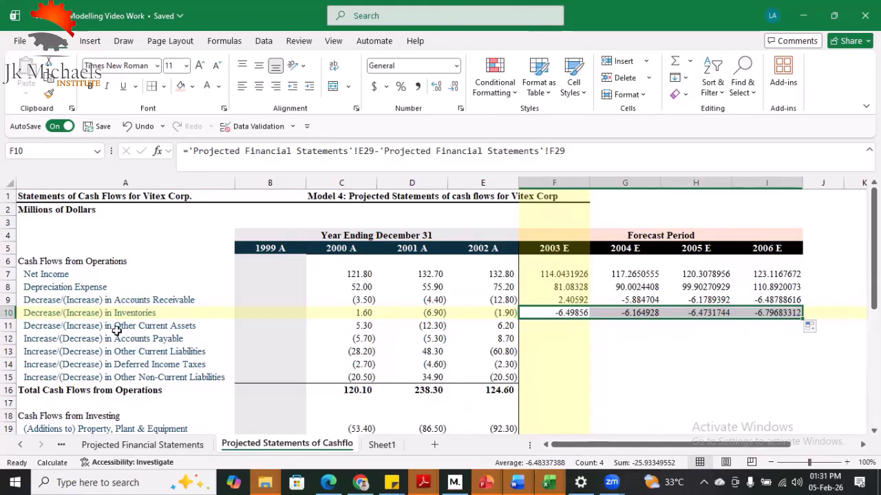
{"action": "left_click", "coordinate": [556, 328]}
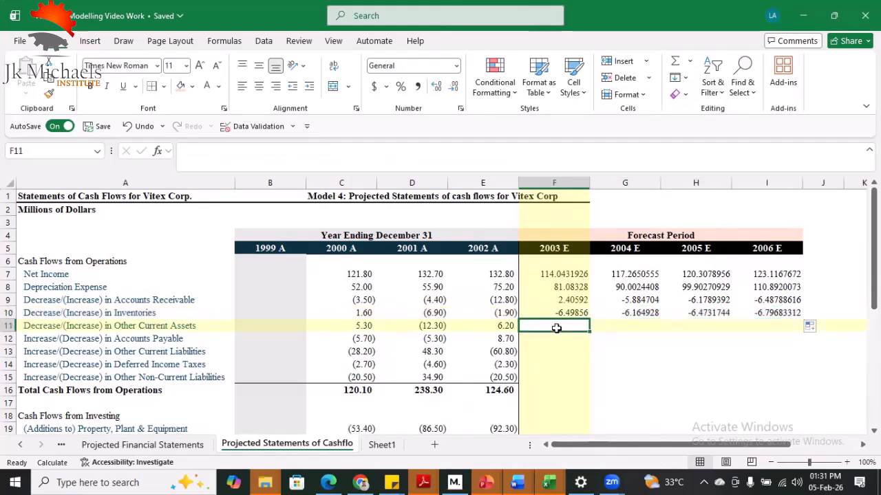
{"action": "type", "text": "="}
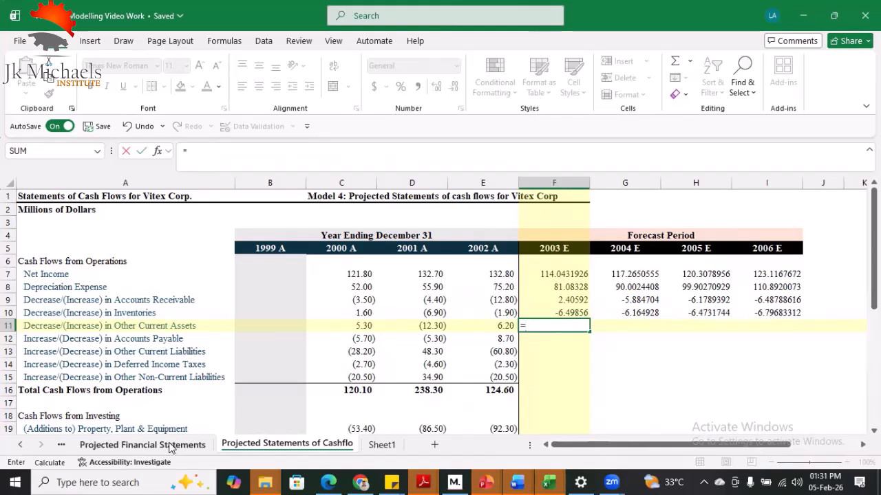
{"action": "left_click", "coordinate": [172, 446]}
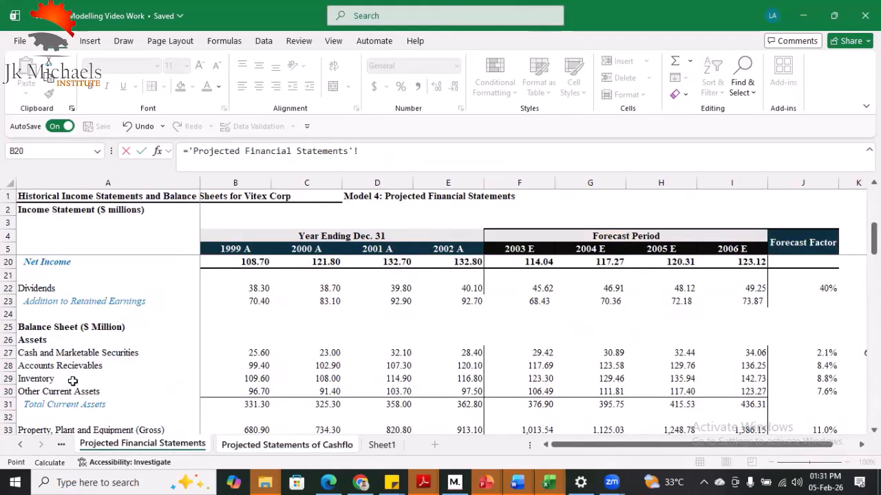
{"action": "left_click", "coordinate": [471, 378]}
{"action": "type", "text": "-"}
{"action": "left_click", "coordinate": [510, 379]}
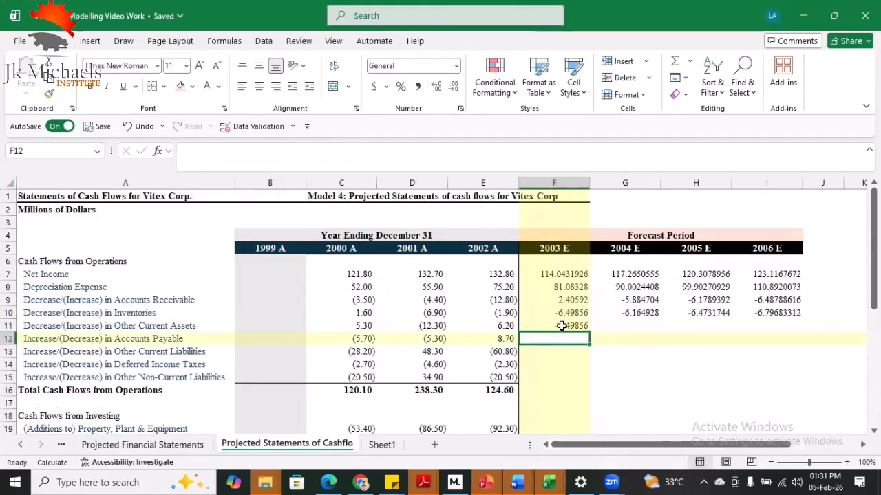
{"action": "left_click", "coordinate": [563, 325]}
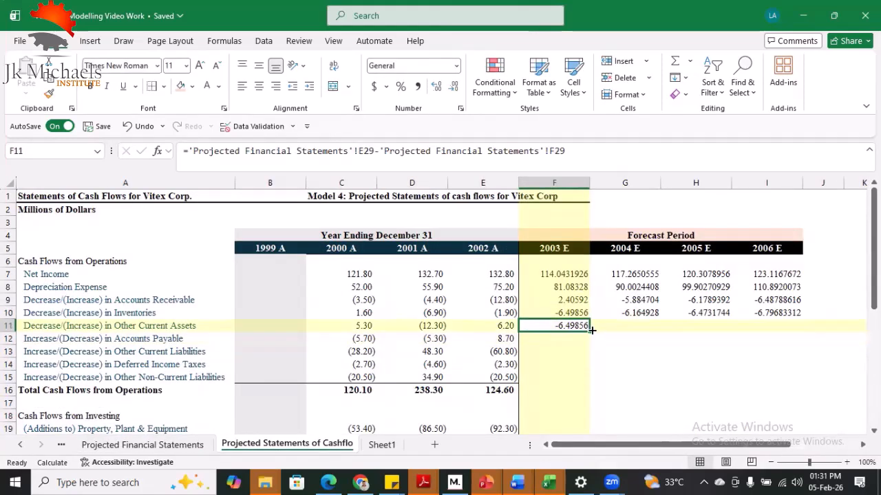
{"action": "key", "text": "BackSpace"}
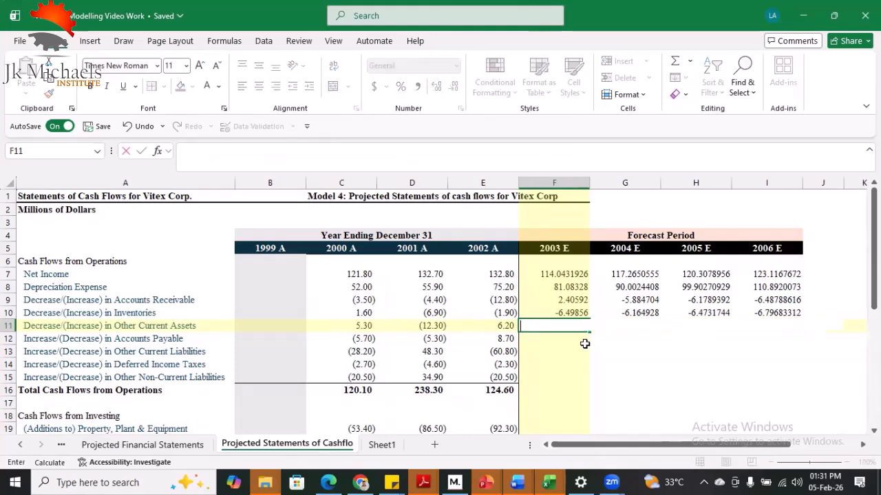
- Set 2003 E Decrease/(Increase) in Other Current Assets in F11 to ='Projected Financial Statements'!E30-'Projected Financial Statements'!F30 and fill the formula across through 2006 E
{"action": "type", "text": "="}
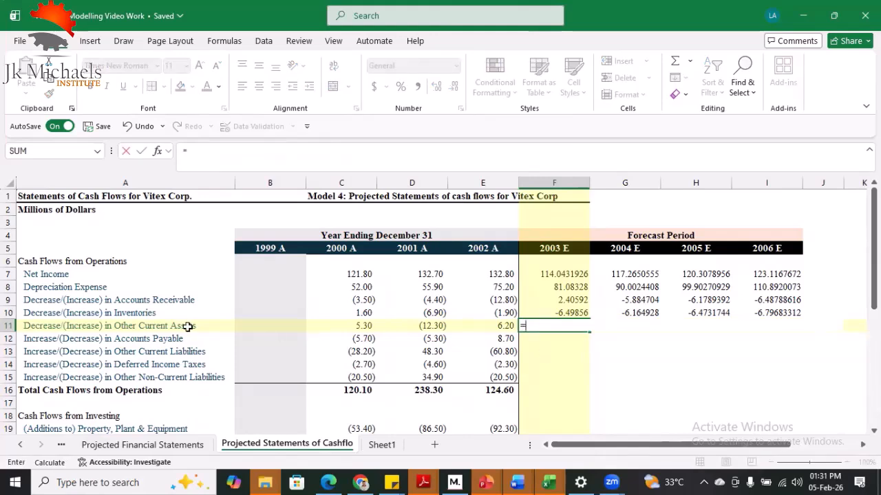
{"action": "left_click", "coordinate": [121, 445]}
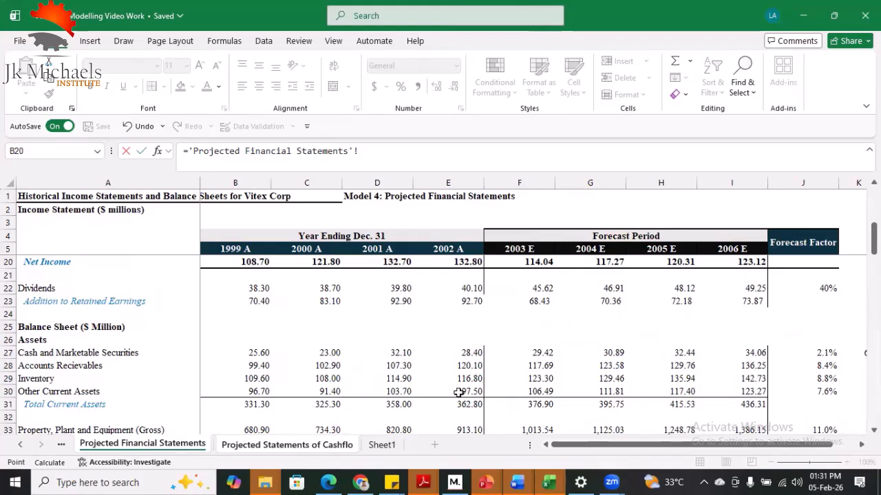
{"action": "left_click", "coordinate": [465, 392]}
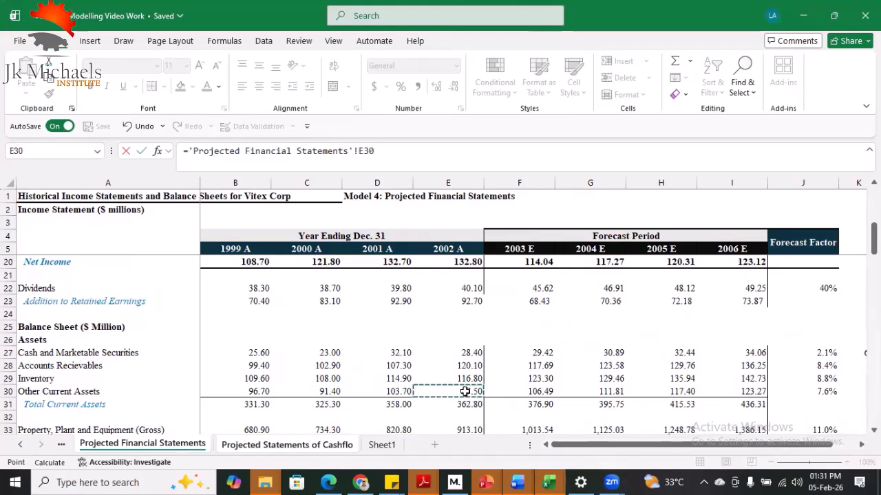
{"action": "type", "text": "-"}
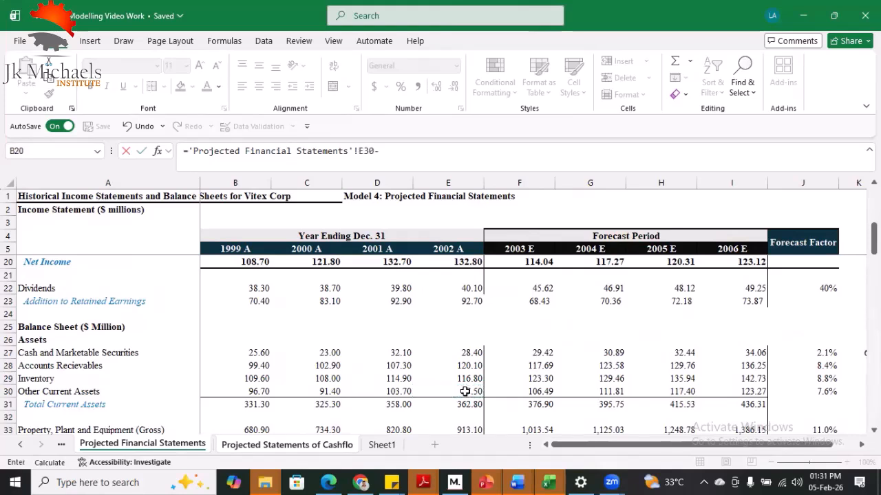
{"action": "left_click", "coordinate": [540, 389]}
{"action": "key", "text": "Return"}
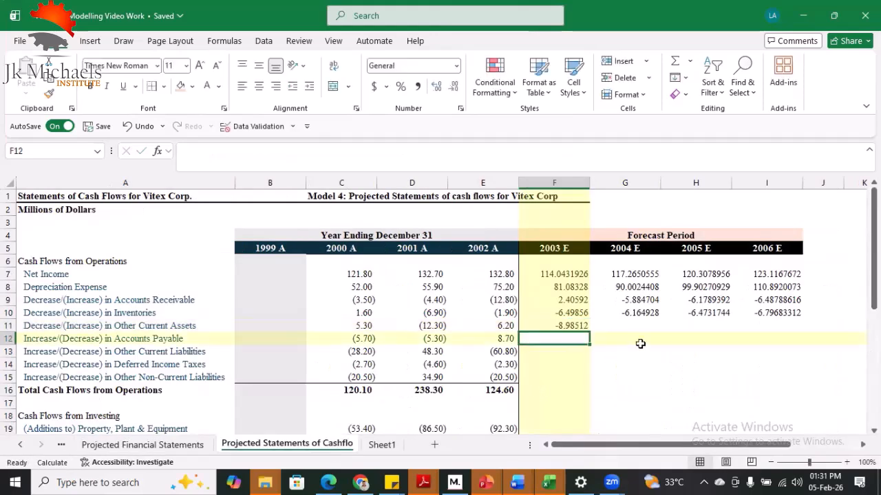
{"action": "left_click", "coordinate": [547, 324]}
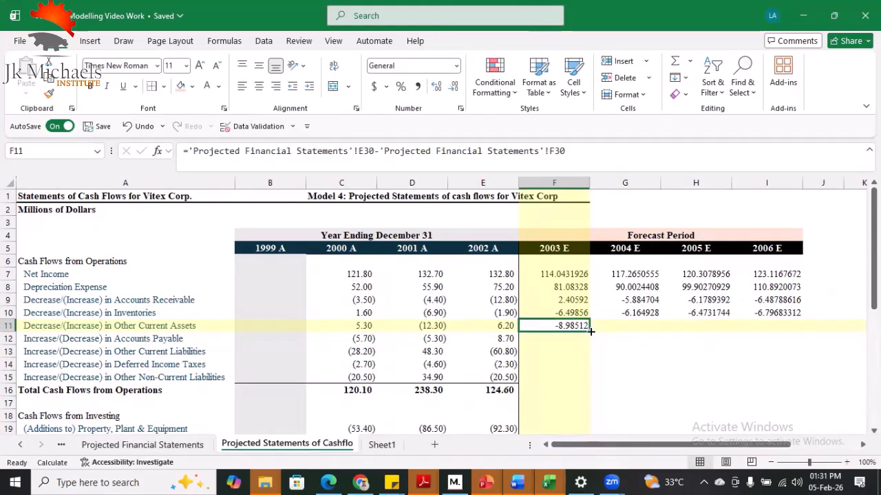
{"action": "left_click_drag", "start_coordinate": [590, 331], "coordinate": [777, 324]}
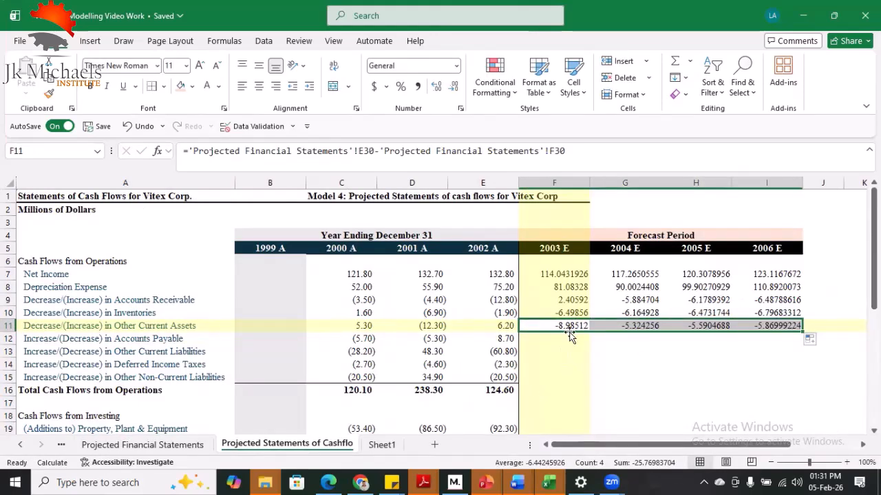
- Set 2003 E Increase/(Decrease) in Accounts Payable in F12 to ='Projected Financial Statements'!F43-'Projected Financial Statements'!E43 and fill the formula across through 2006 E
{"action": "left_click", "coordinate": [543, 340]}
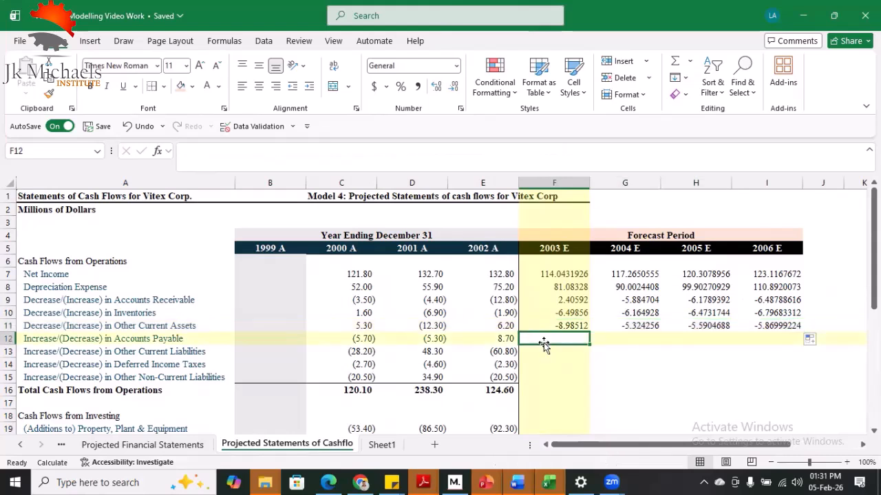
{"action": "type", "text": "="}
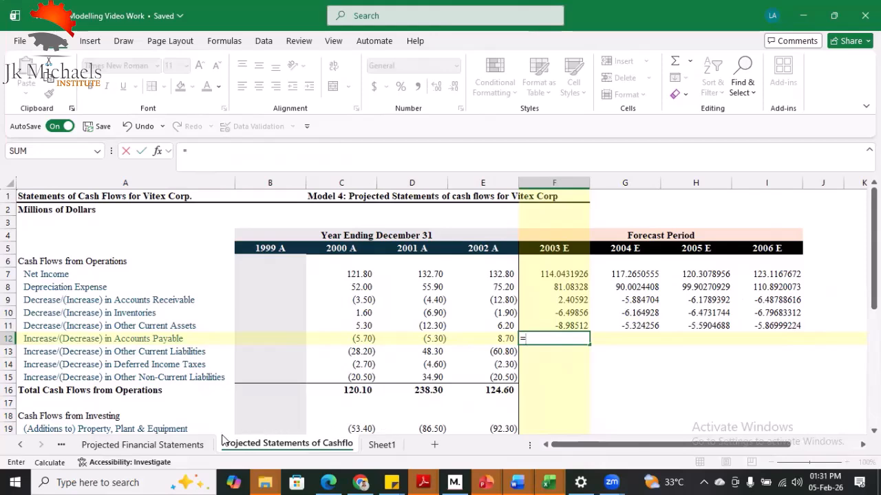
{"action": "left_click", "coordinate": [184, 445]}
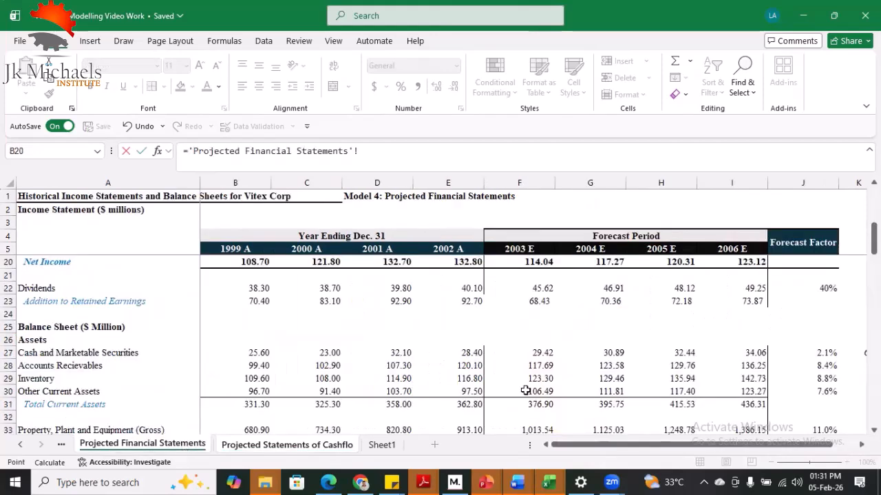
{"action": "scroll", "coordinate": [507, 340], "scroll_direction": "down", "scroll_amount": 4}
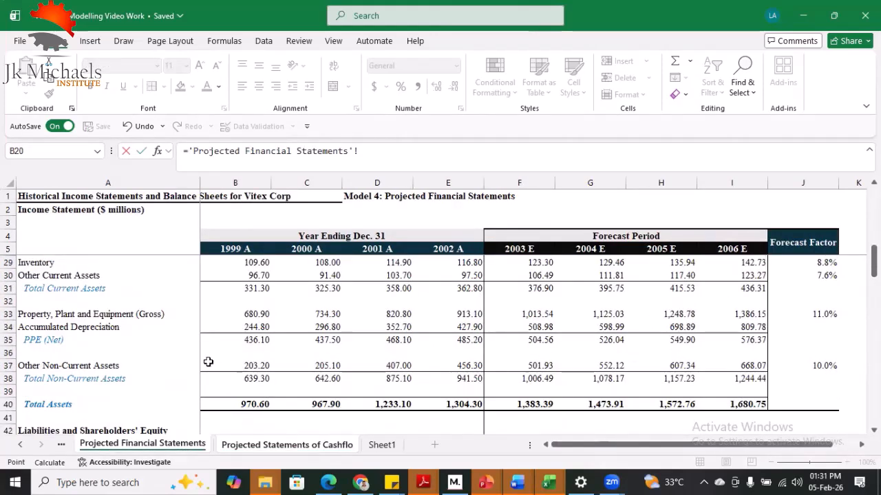
{"action": "scroll", "coordinate": [434, 362], "scroll_direction": "down", "scroll_amount": 2}
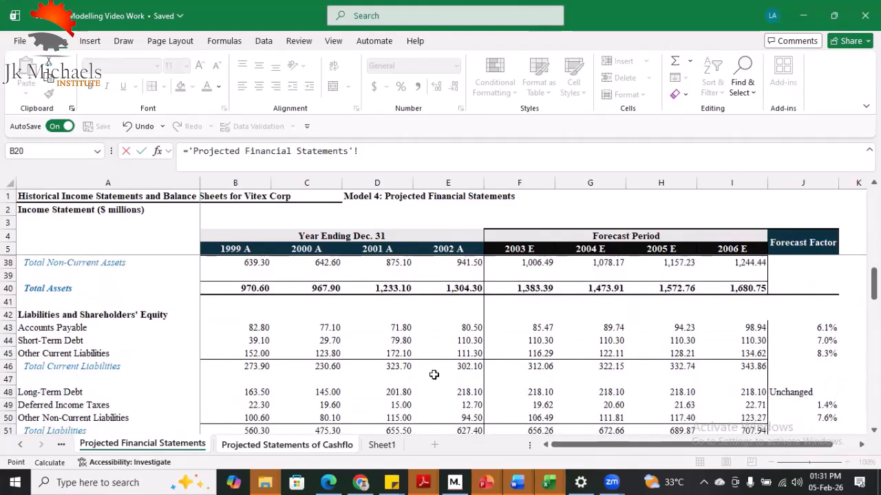
{"action": "left_click", "coordinate": [524, 328]}
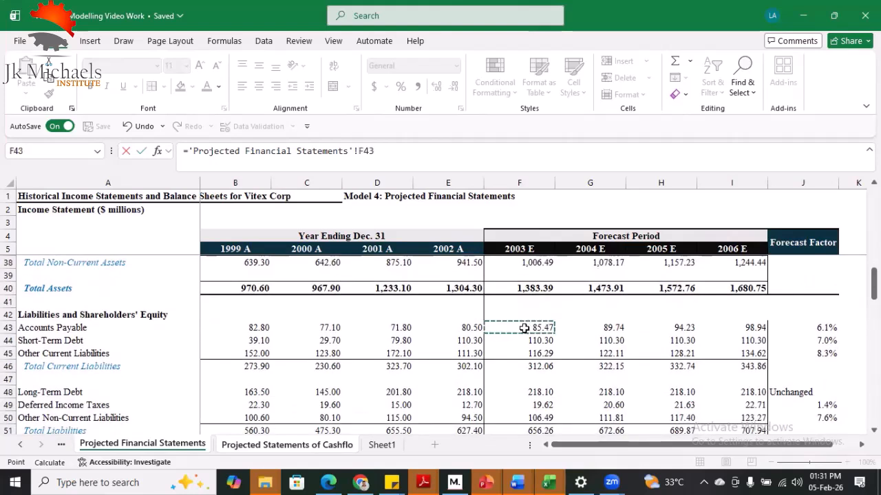
{"action": "type", "text": "-"}
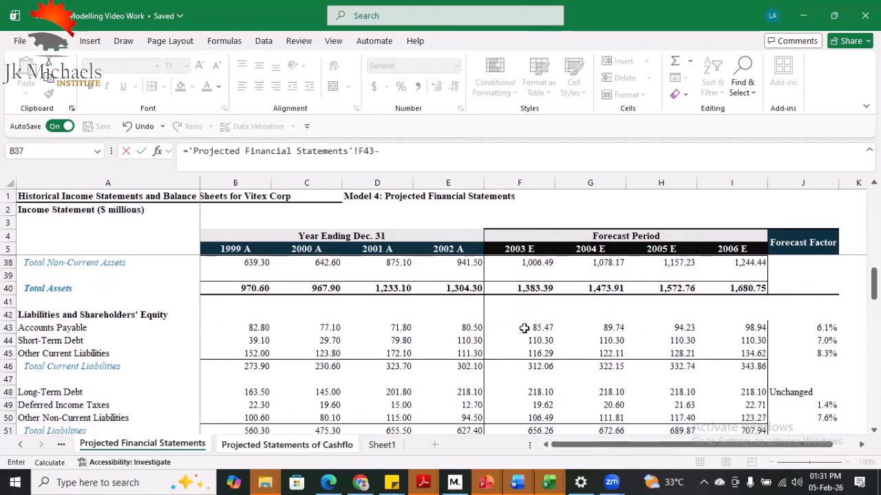
{"action": "left_click", "coordinate": [458, 330]}
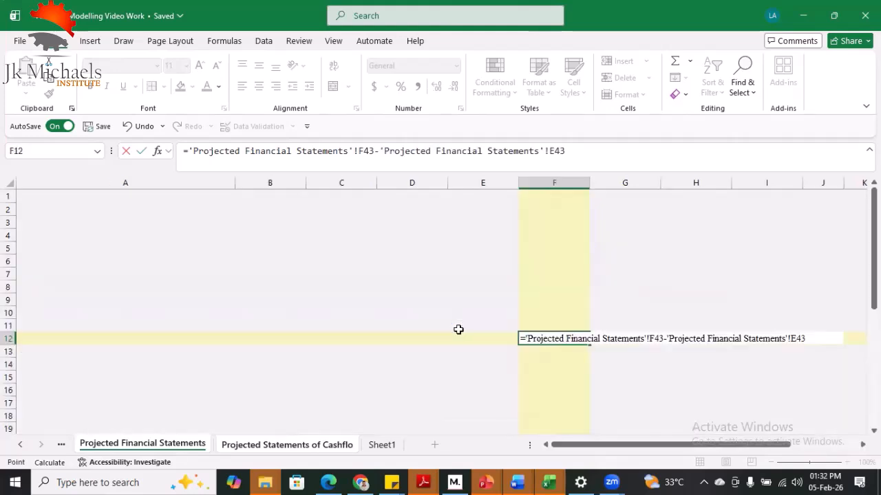
{"action": "key", "text": "Return"}
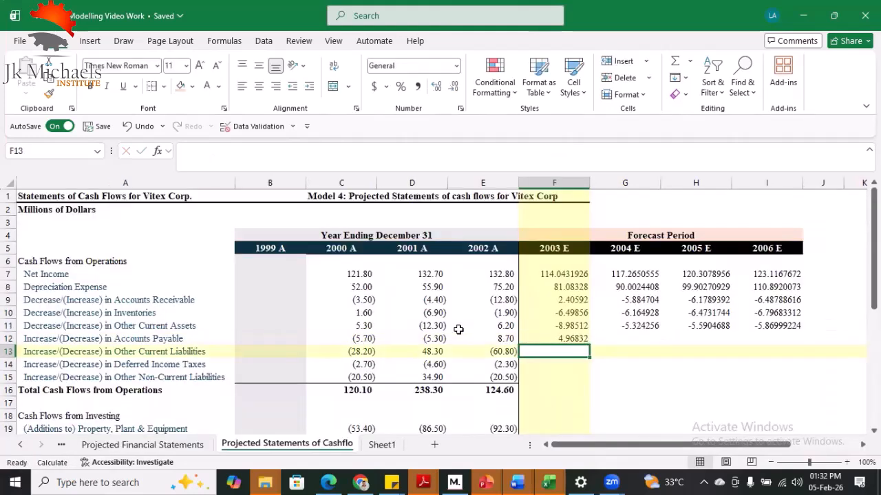
{"action": "left_click", "coordinate": [573, 337]}
{"action": "left_click_drag", "start_coordinate": [588, 344], "coordinate": [791, 341]}
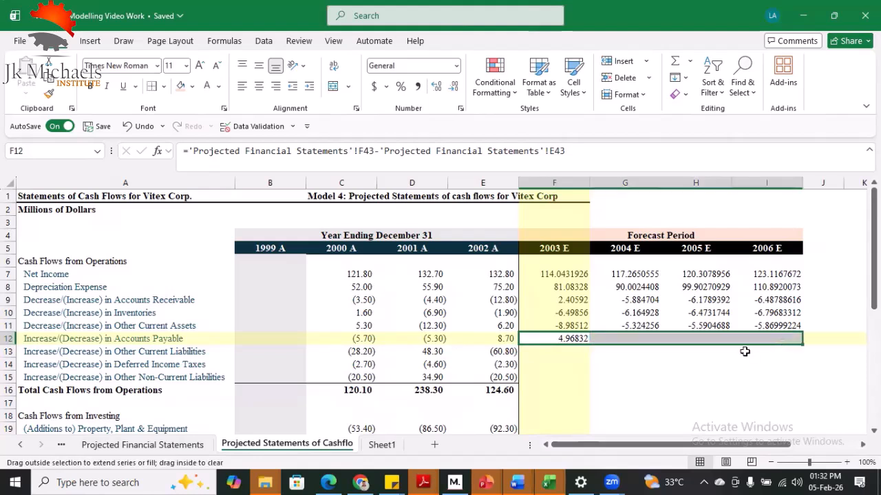
{"action": "left_click", "coordinate": [554, 353]}
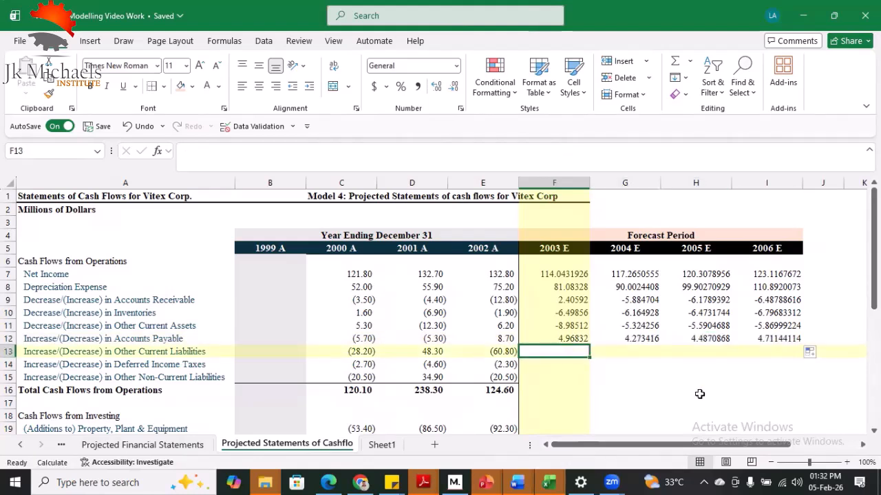
{"action": "type", "text": "="}
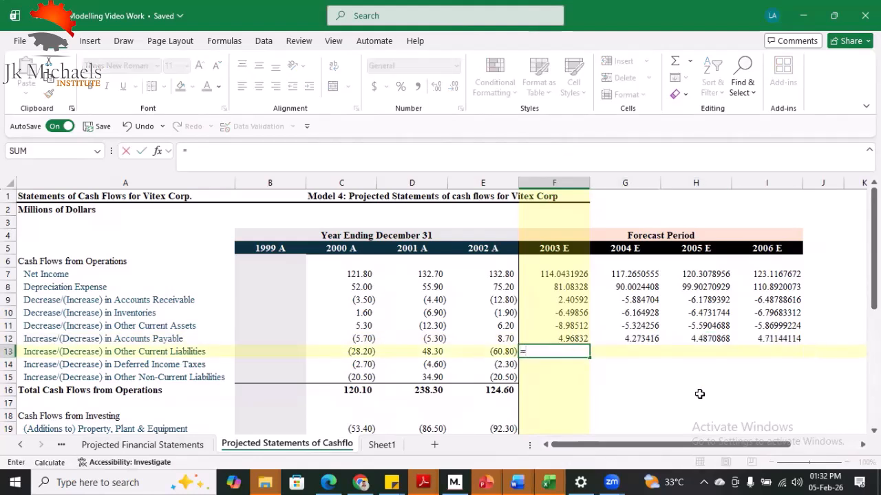
{"action": "left_click", "coordinate": [180, 447]}
{"action": "scroll", "coordinate": [130, 400], "scroll_direction": "down", "scroll_amount": 1}
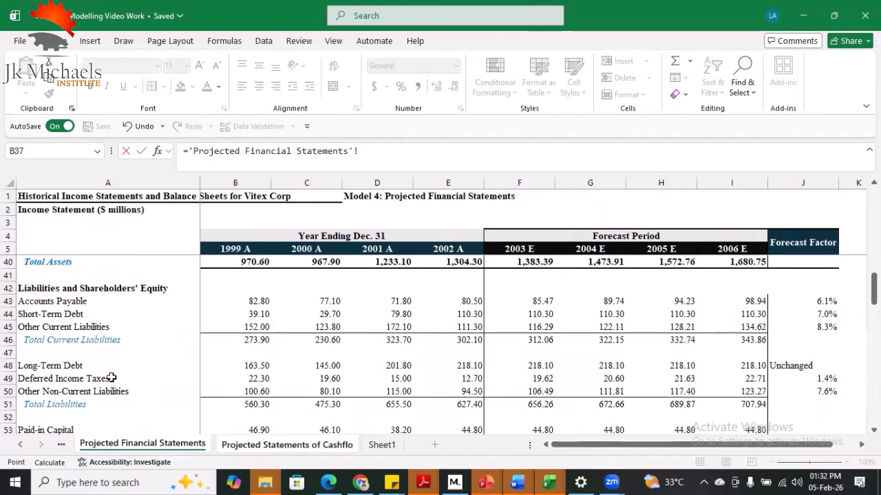
{"action": "scroll", "coordinate": [110, 382], "scroll_direction": "down", "scroll_amount": 1}
{"action": "scroll", "coordinate": [102, 337], "scroll_direction": "up", "scroll_amount": 1}
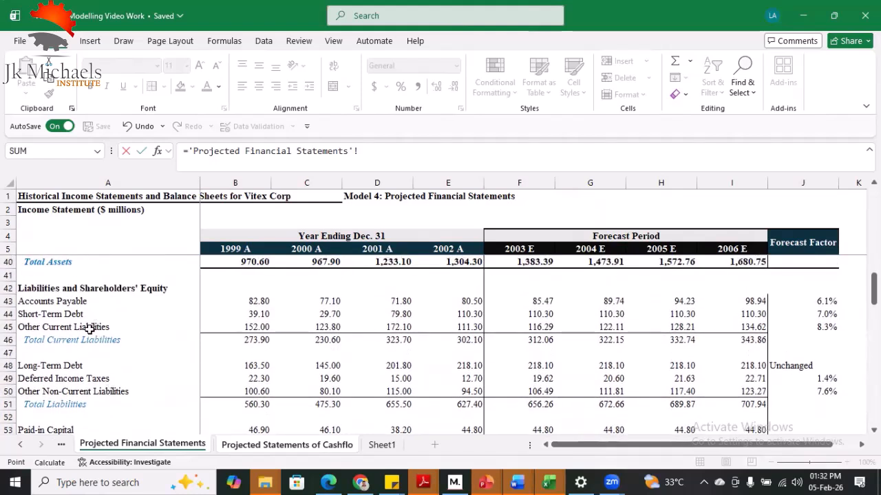
{"action": "left_click", "coordinate": [93, 327]}
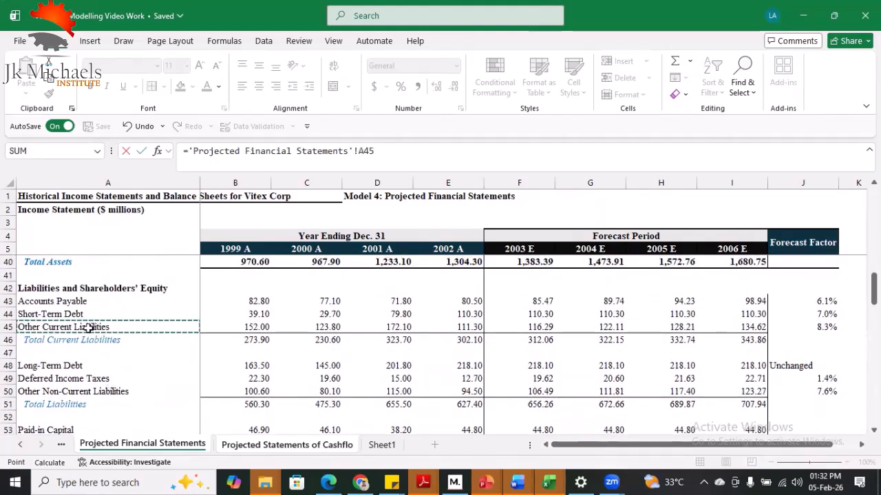
{"action": "key", "text": "Return"}
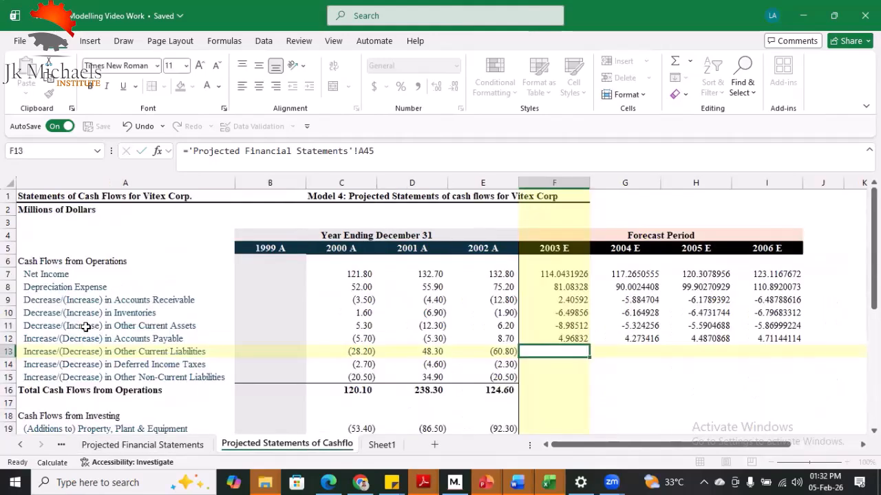
- Set 2003 E Increase/(Decrease) in Other Current Liabilities in F13 to ='Projected Financial Statements'!F45-'Projected Financial Statements'!E45 and fill the formula across through 2006 E
{"action": "type", "text": "="}
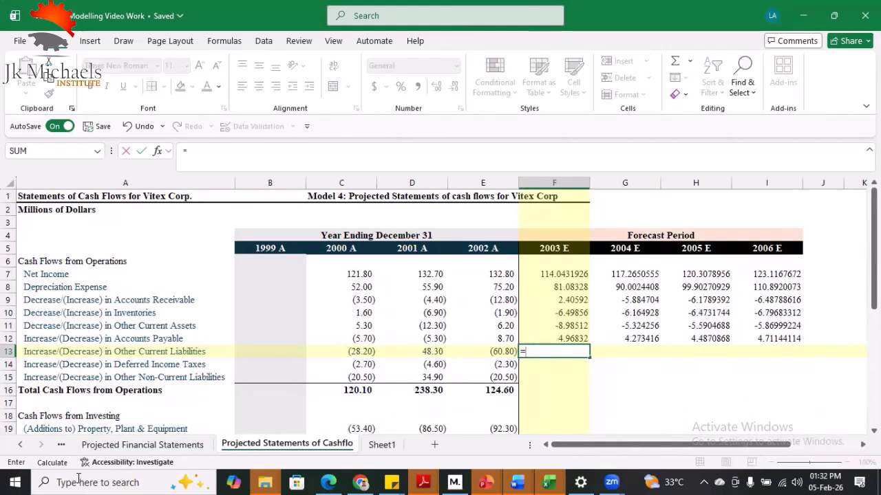
{"action": "left_click", "coordinate": [171, 447]}
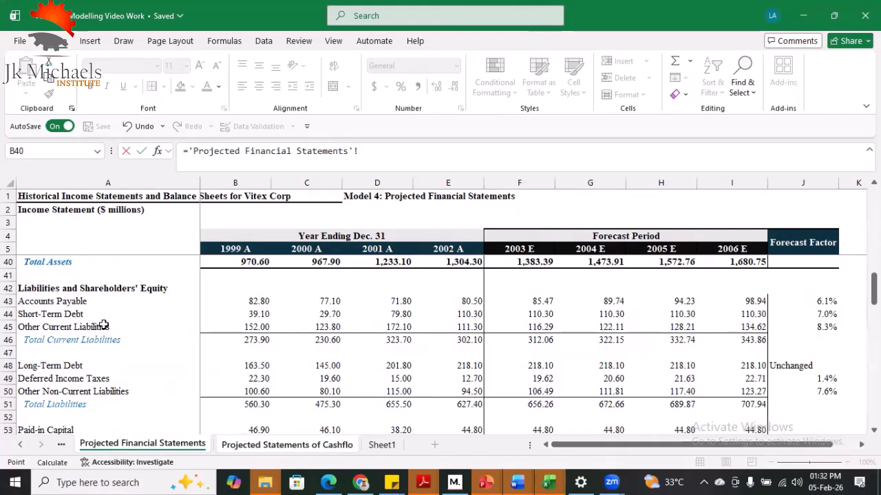
{"action": "left_click", "coordinate": [532, 327]}
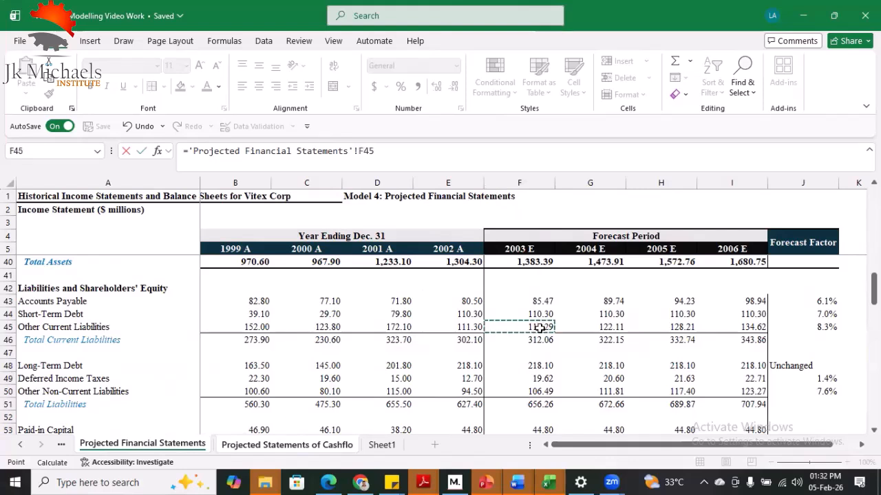
{"action": "type", "text": "-"}
{"action": "left_click", "coordinate": [460, 328]}
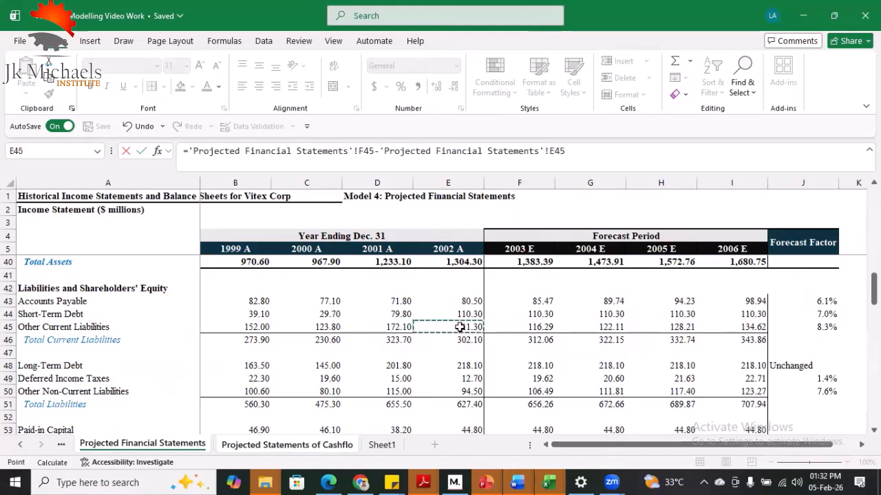
{"action": "key", "text": "Return"}
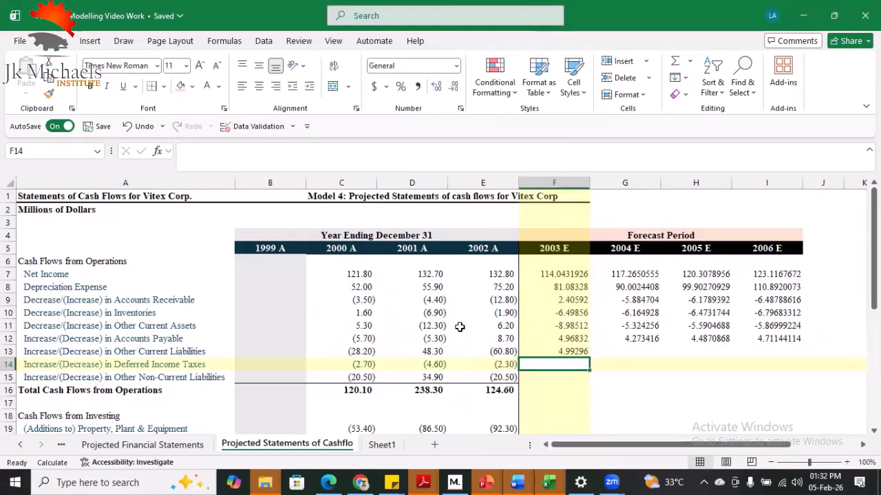
{"action": "left_click", "coordinate": [554, 351]}
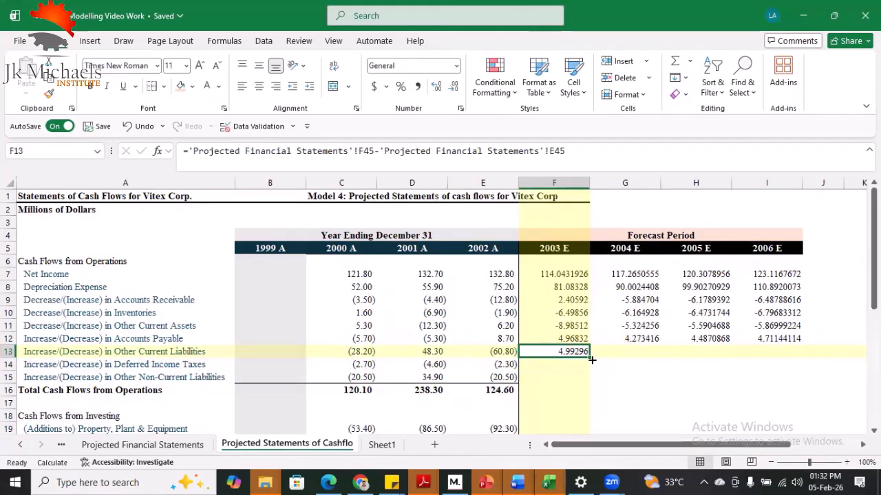
{"action": "left_click_drag", "start_coordinate": [591, 359], "coordinate": [799, 358]}
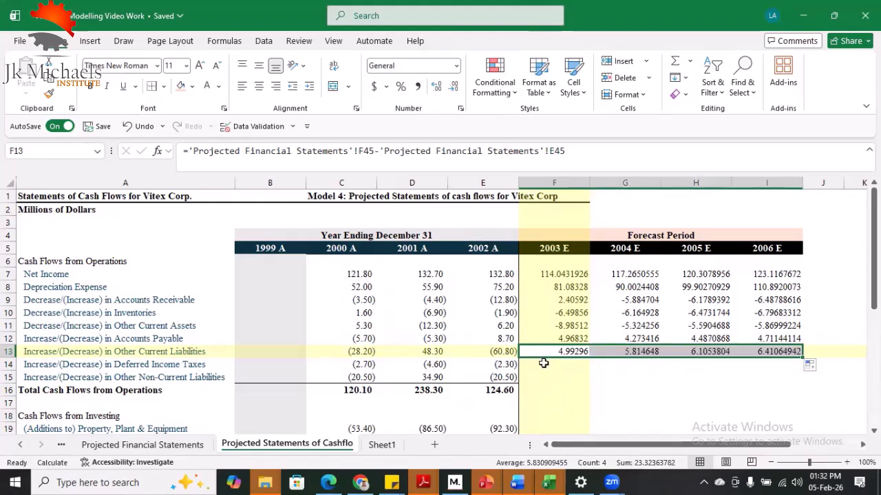
- Set 2003 E Increase/(Decrease) in Deferred Income Taxes in F14 to ='Projected Financial Statements'!F49-'Projected Financial Statements'!E49
{"action": "left_click", "coordinate": [544, 363]}
{"action": "type", "text": "="}
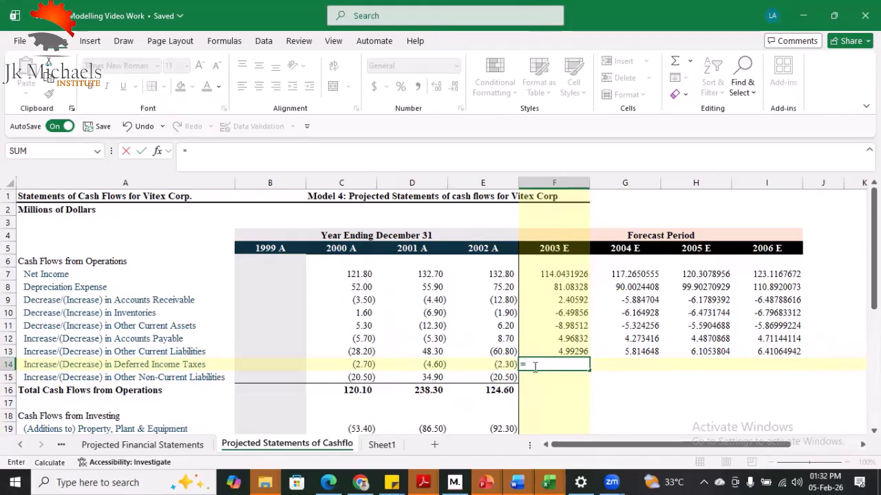
{"action": "left_click", "coordinate": [158, 449]}
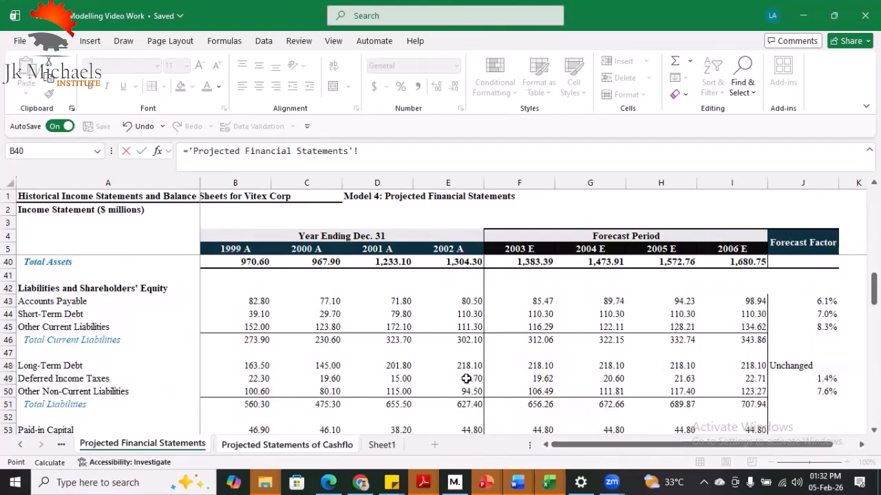
{"action": "left_click", "coordinate": [521, 378]}
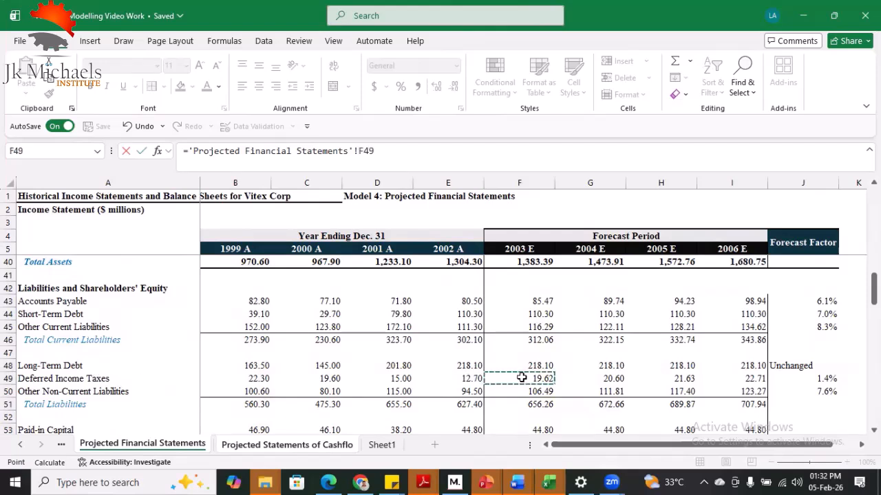
{"action": "type", "text": "-"}
{"action": "left_click", "coordinate": [474, 378]}
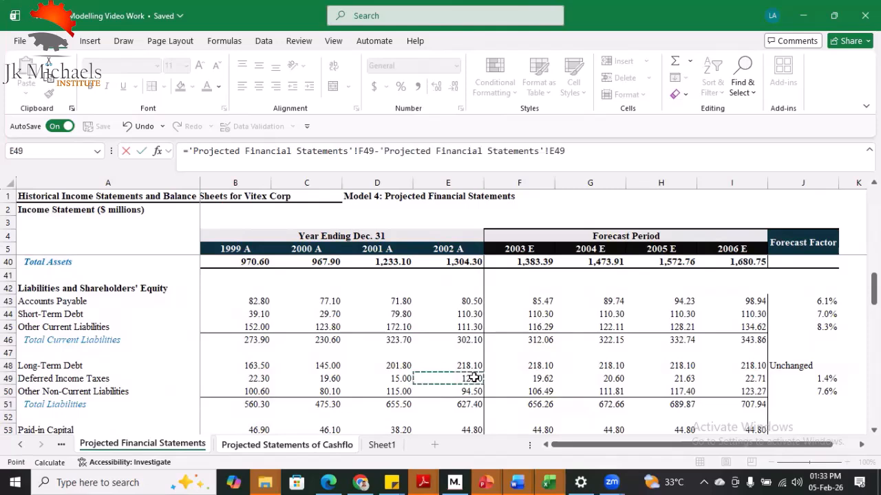
{"action": "key", "text": "Return"}
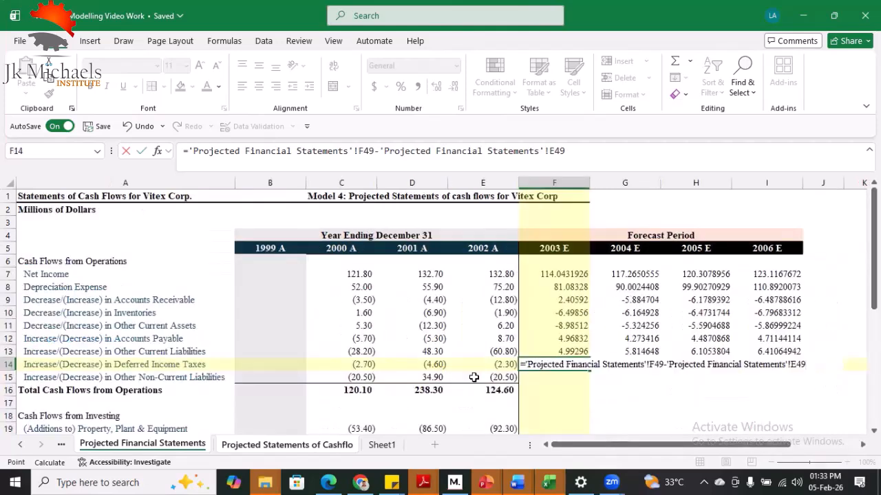
- Fill the 2003 E Increase/(Decrease) in Deferred Income Taxes formula in F14 across through 2006 E
{"action": "left_click", "coordinate": [580, 364]}
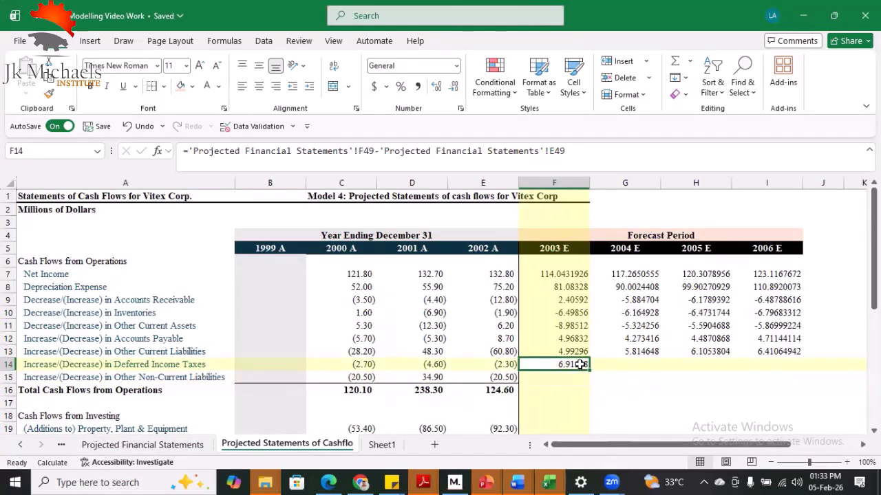
{"action": "left_click_drag", "start_coordinate": [589, 370], "coordinate": [779, 380]}
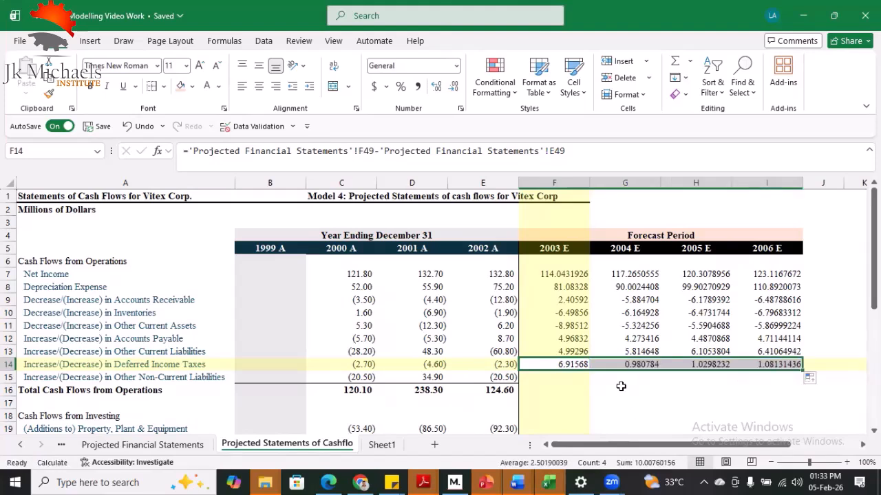
- Set 2003 E Increase/(Decrease) in Other Non-Current Liabilities in F15 to ='Projected Financial Statements'!F50-'Projected Financial Statements'!E50 and fill the formula across through 2006 E
{"action": "left_click", "coordinate": [551, 378]}
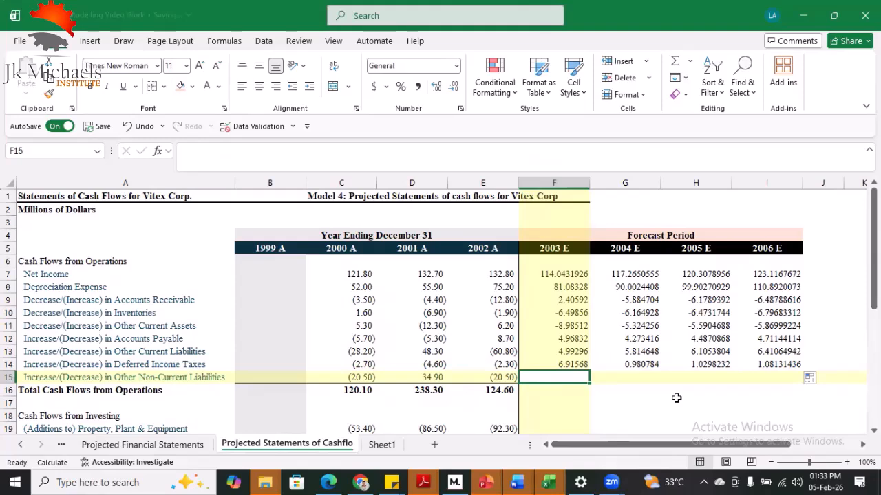
{"action": "type", "text": "="}
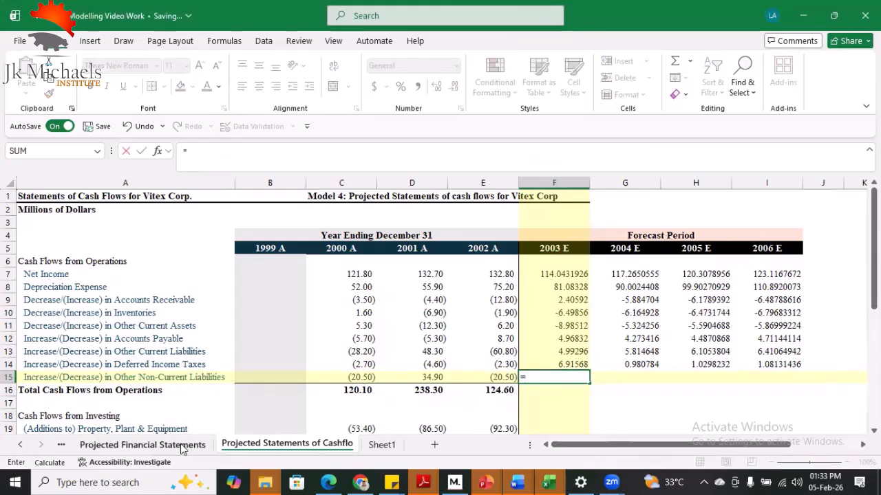
{"action": "left_click", "coordinate": [142, 444]}
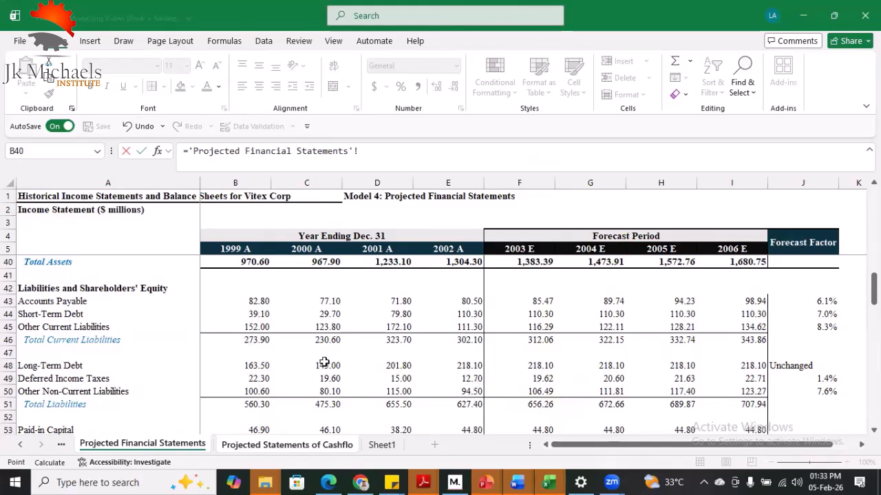
{"action": "left_click", "coordinate": [522, 392]}
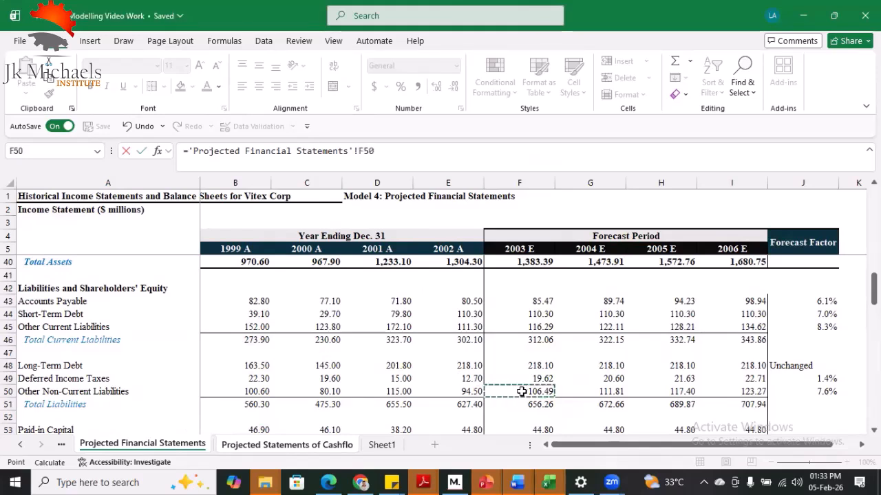
{"action": "type", "text": "-"}
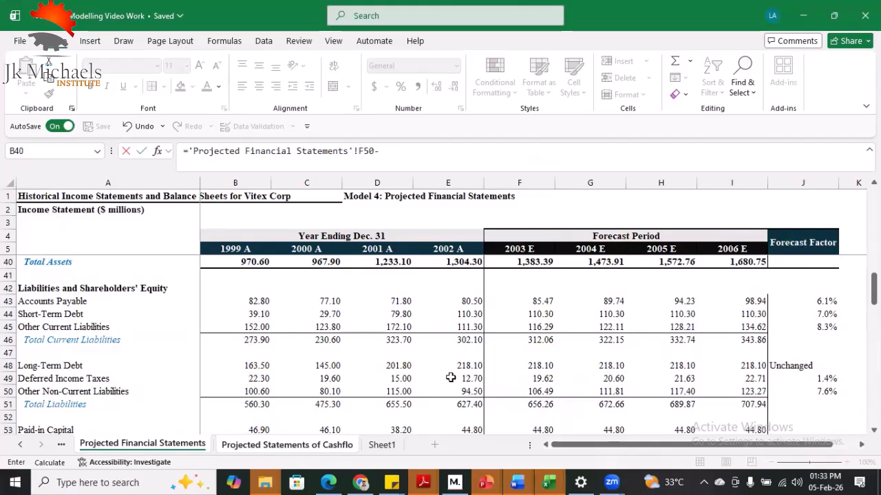
{"action": "left_click", "coordinate": [466, 391]}
{"action": "key", "text": "Return"}
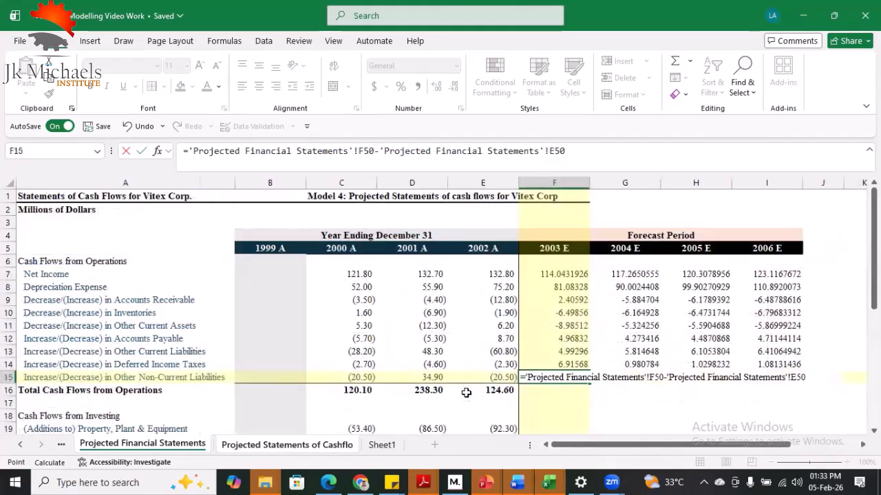
{"action": "left_click", "coordinate": [559, 377]}
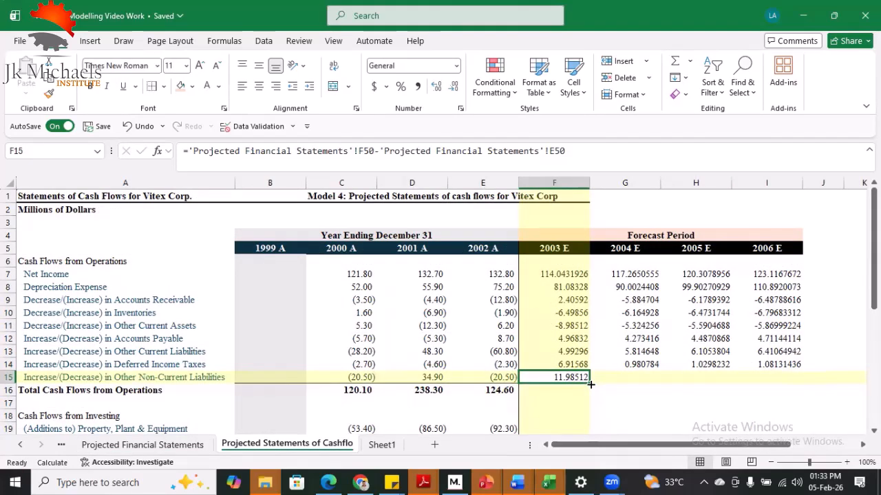
{"action": "left_click_drag", "start_coordinate": [589, 383], "coordinate": [797, 378]}
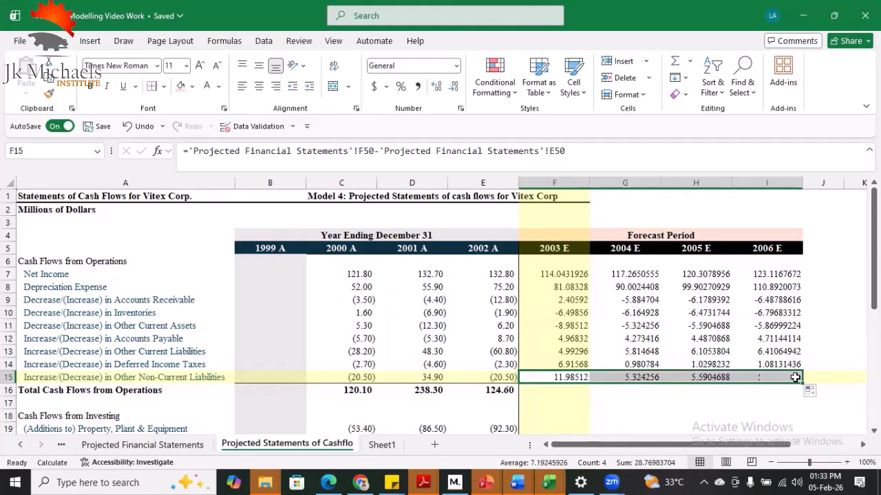
- Format the forecast range F7:I34 of the cash flow statement to show two decimal places
{"action": "left_click", "coordinate": [556, 274]}
{"action": "left_click_drag", "start_coordinate": [602, 274], "coordinate": [763, 407]}
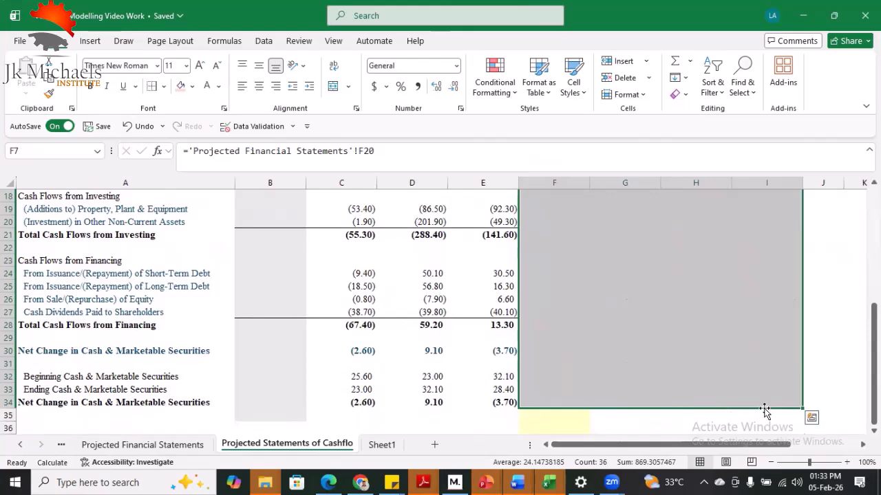
{"action": "scroll", "coordinate": [705, 303], "scroll_direction": "up", "scroll_amount": 5}
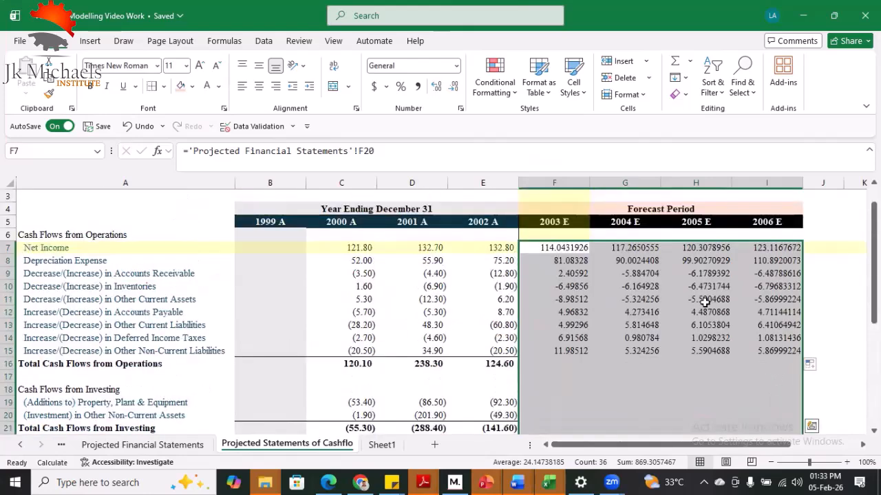
{"action": "left_click", "coordinate": [452, 88]}
{"action": "left_click", "coordinate": [452, 88]}
{"action": "left_click", "coordinate": [452, 88]}
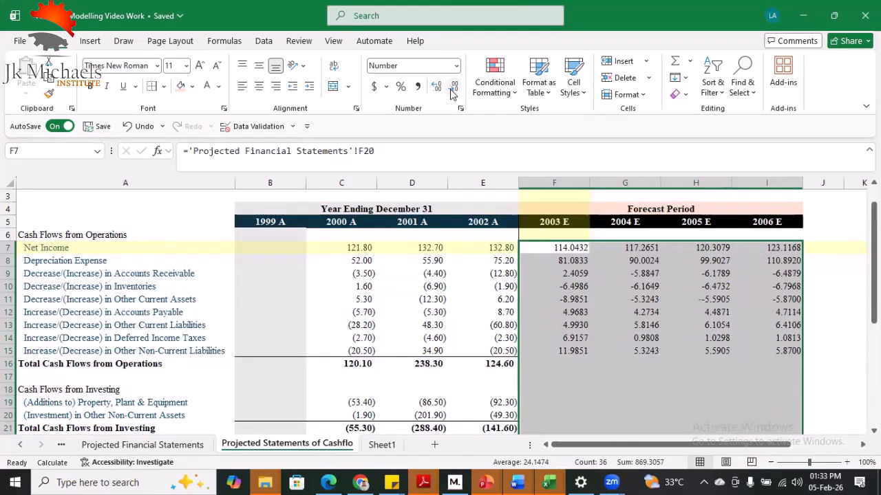
{"action": "left_click", "coordinate": [452, 90]}
{"action": "left_click", "coordinate": [453, 90]}
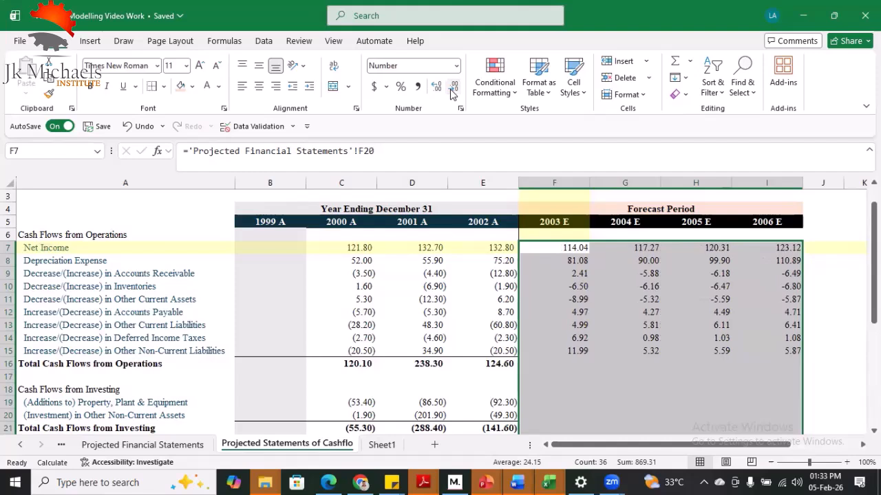
- Fill the 2002 A Total Cash Flows from Operations SUM formula in E16 across 2003 E through 2006 E
{"action": "left_click", "coordinate": [559, 361]}
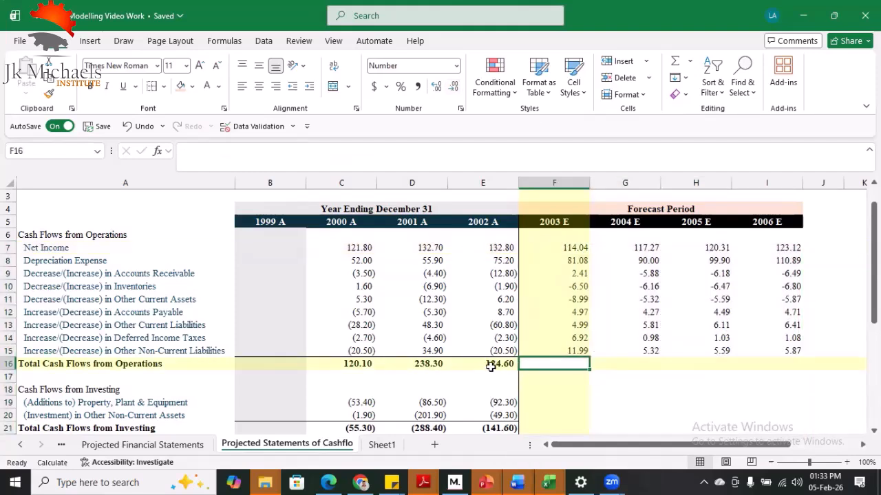
{"action": "left_click", "coordinate": [508, 367]}
{"action": "left_click_drag", "start_coordinate": [518, 369], "coordinate": [789, 374]}
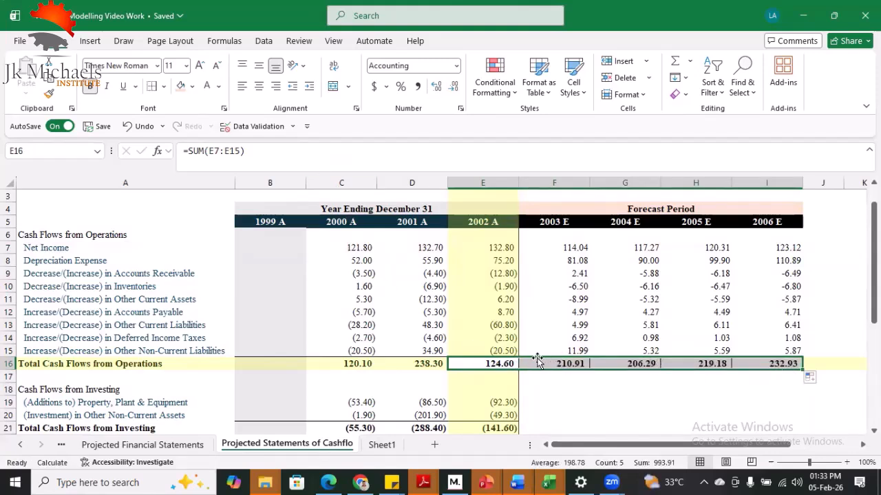
{"action": "left_click_drag", "start_coordinate": [780, 389], "coordinate": [779, 400]}
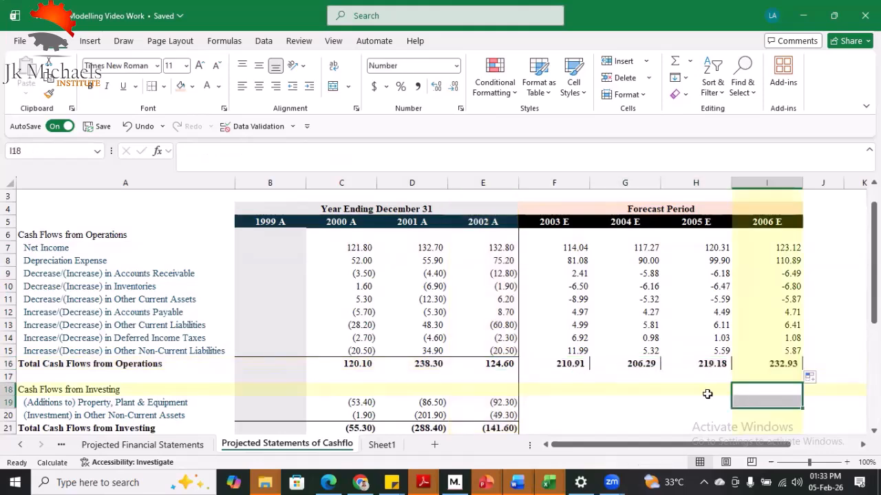
{"action": "left_click", "coordinate": [554, 363]}
- Set 2003 E (Additions to) Property, Plant & Equipment in F19 to ='Projected Financial Statements'!E33-'Projected Financial Statements'!F33 and fill the formula across through 2006 E
{"action": "scroll", "coordinate": [661, 354], "scroll_direction": "down", "scroll_amount": 2}
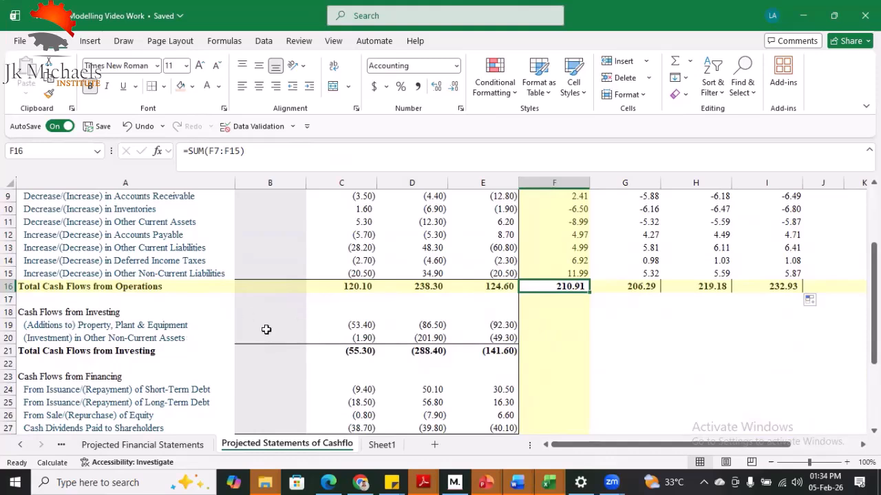
{"action": "left_click", "coordinate": [546, 326]}
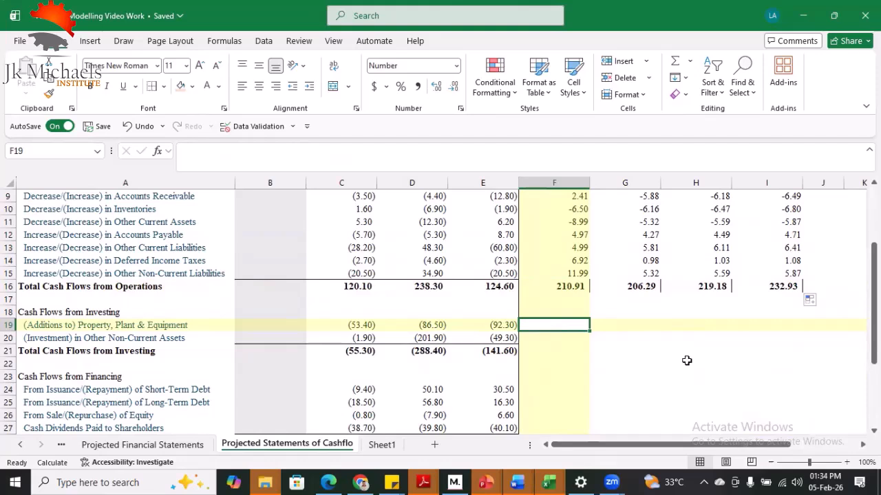
{"action": "type", "text": "="}
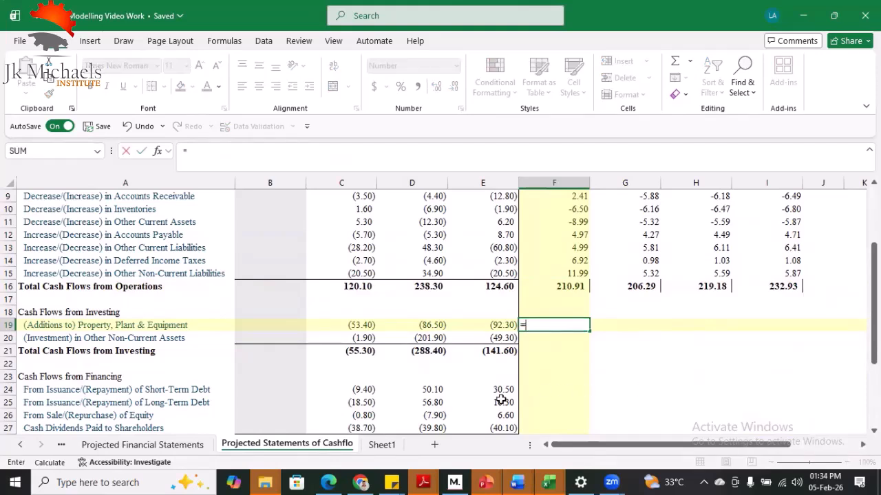
{"action": "left_click", "coordinate": [178, 451]}
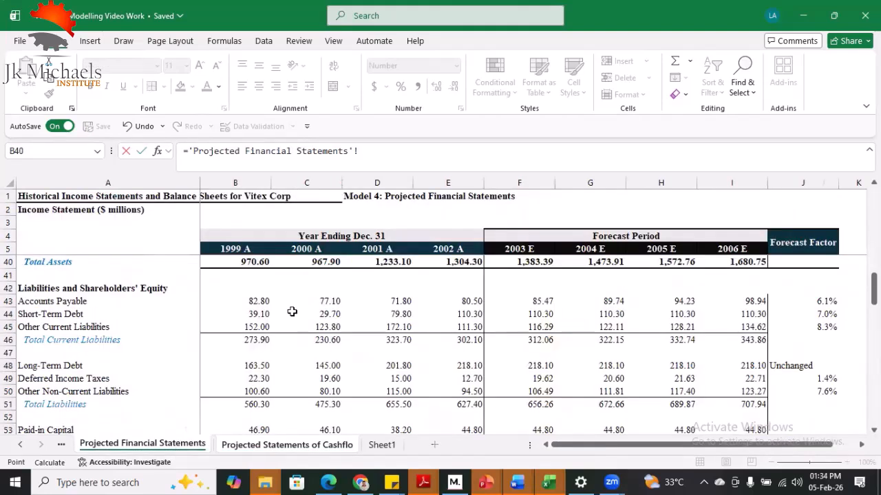
{"action": "scroll", "coordinate": [291, 312], "scroll_direction": "down", "scroll_amount": 5}
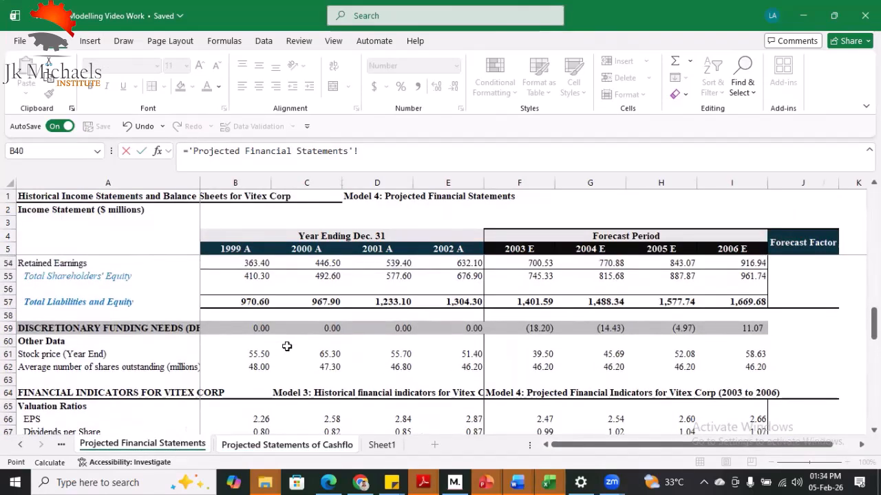
{"action": "scroll", "coordinate": [287, 346], "scroll_direction": "up", "scroll_amount": 10}
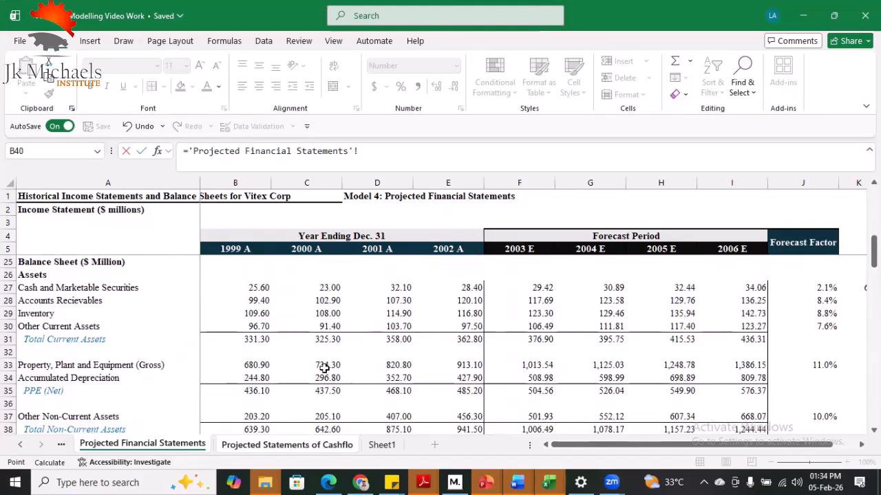
{"action": "left_click", "coordinate": [465, 365]}
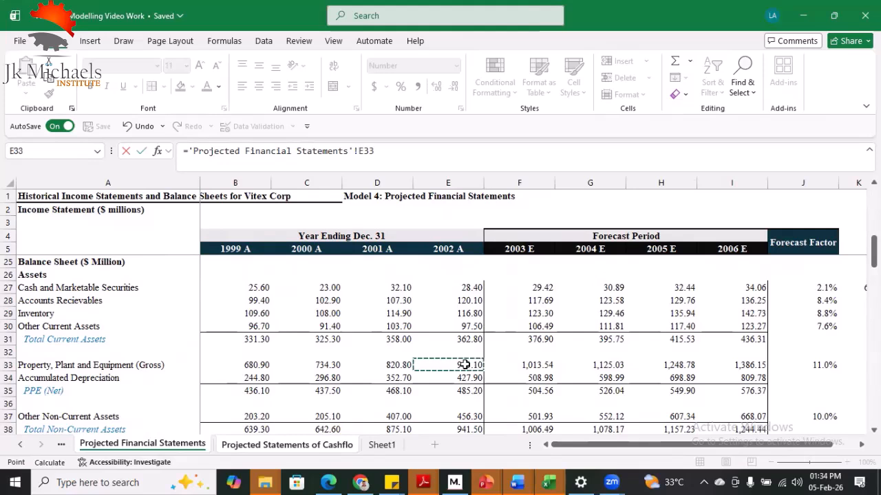
{"action": "type", "text": "-"}
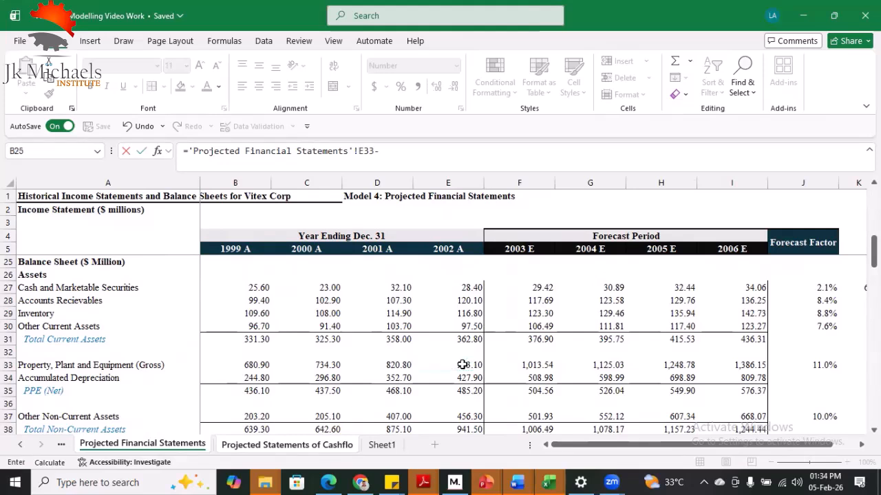
{"action": "left_click", "coordinate": [535, 366]}
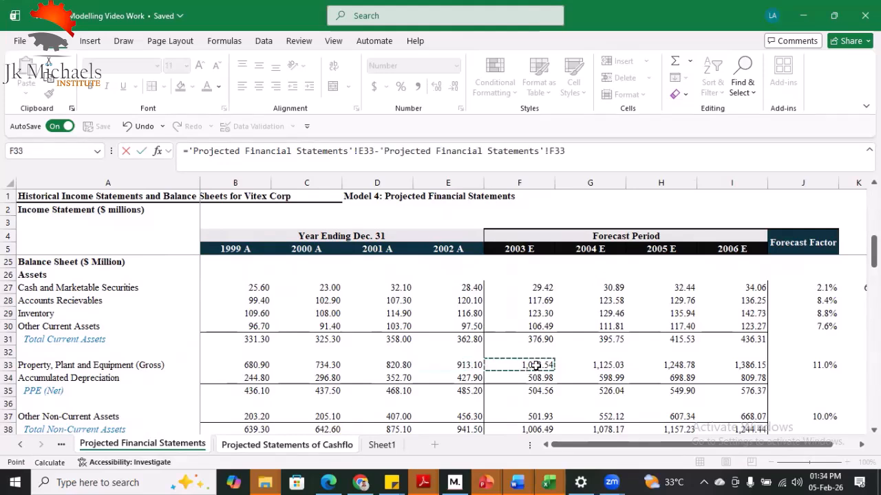
{"action": "key", "text": "Return"}
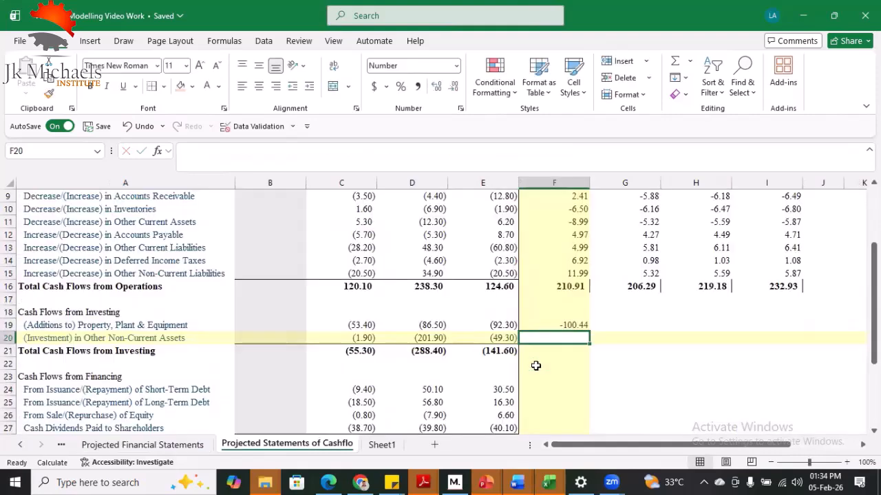
{"action": "left_click", "coordinate": [571, 325]}
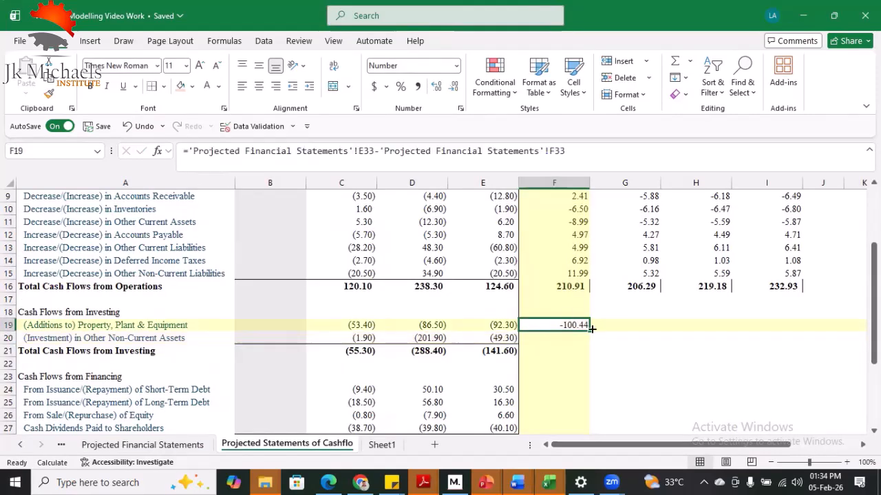
{"action": "left_click_drag", "start_coordinate": [592, 332], "coordinate": [780, 326]}
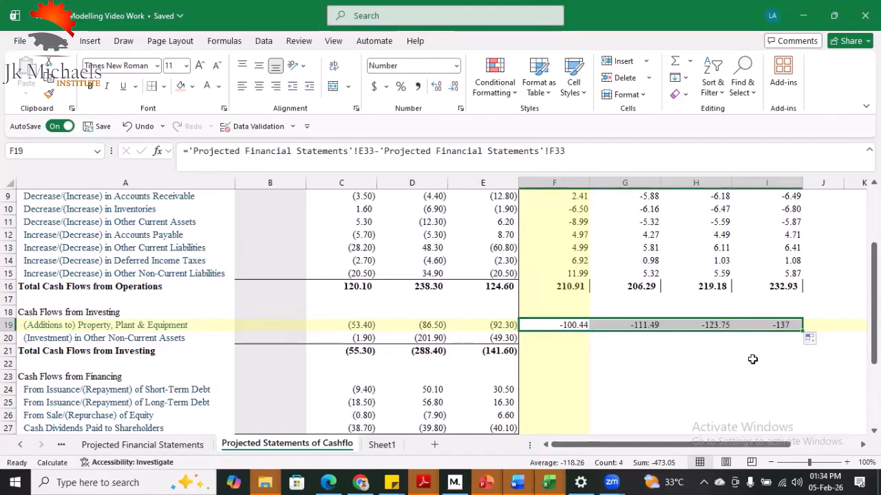
- Set 2003 E (Investment) in Other Non-Current Assets in F20 to ='Projected Financial Statements'!E37-'Projected Financial Statements'!F37
{"action": "left_click", "coordinate": [547, 342]}
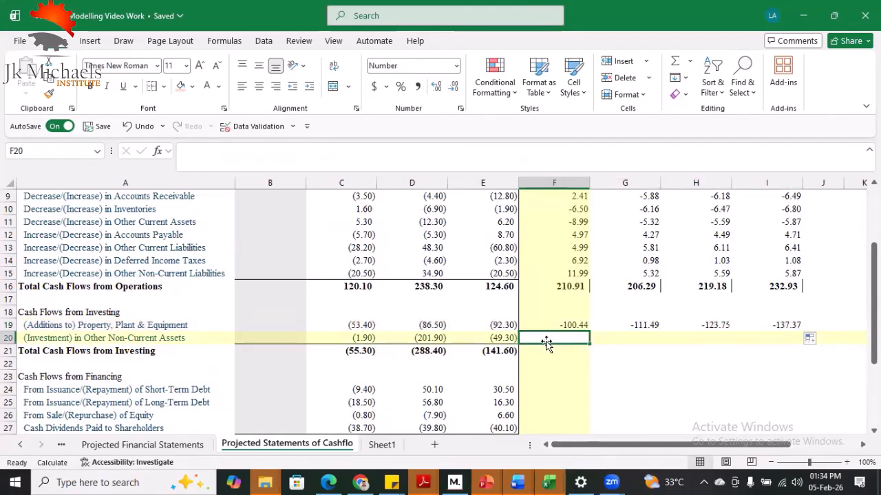
{"action": "type", "text": "="}
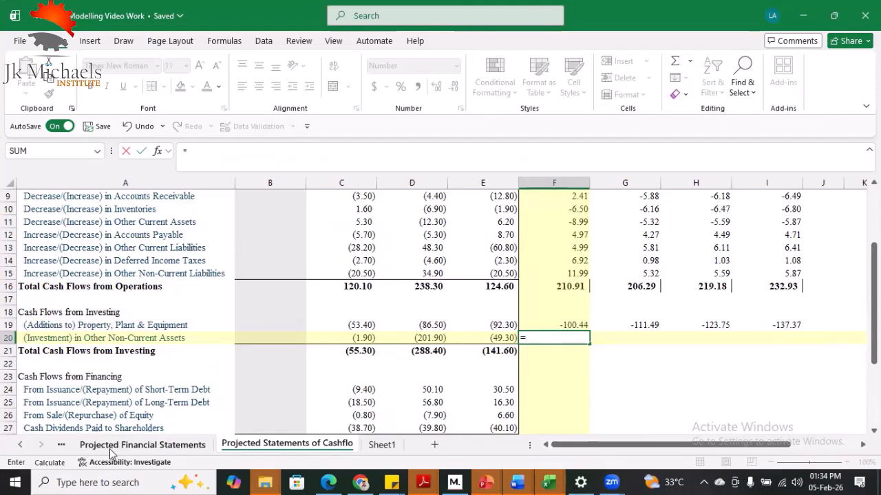
{"action": "left_click", "coordinate": [142, 445]}
{"action": "scroll", "coordinate": [119, 354], "scroll_direction": "down", "scroll_amount": 1}
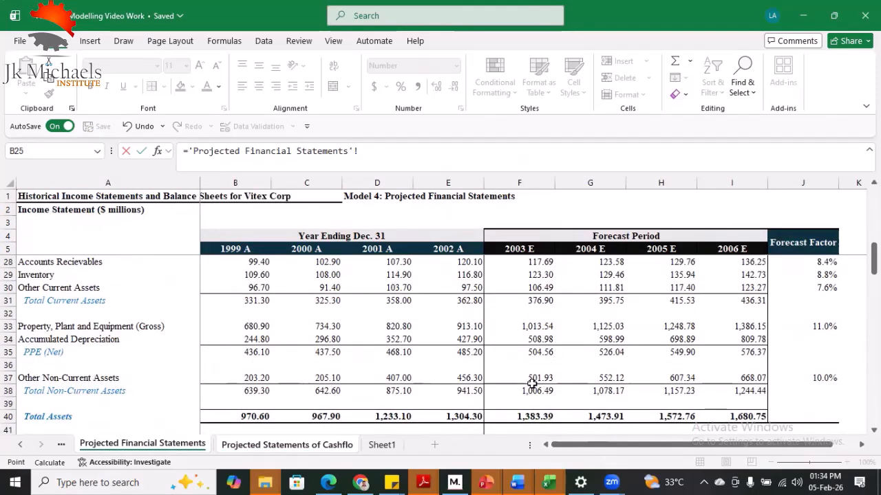
{"action": "left_click", "coordinate": [471, 377]}
{"action": "type", "text": "-"}
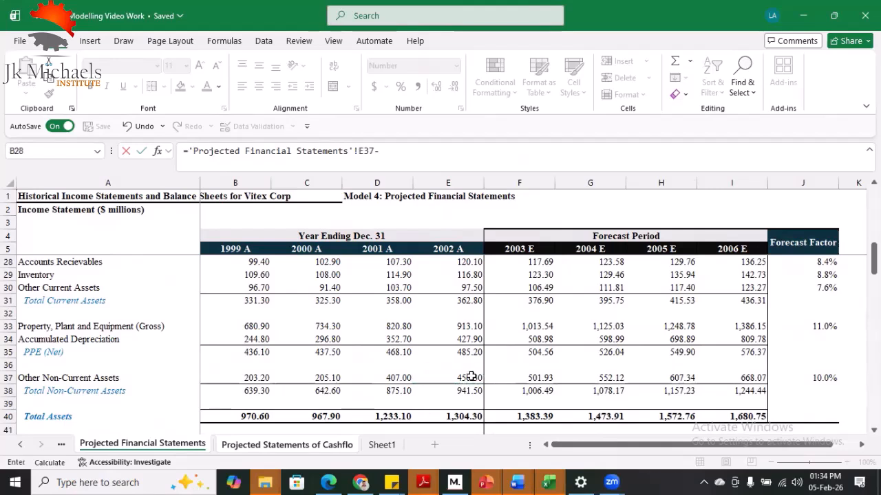
{"action": "left_click", "coordinate": [532, 376]}
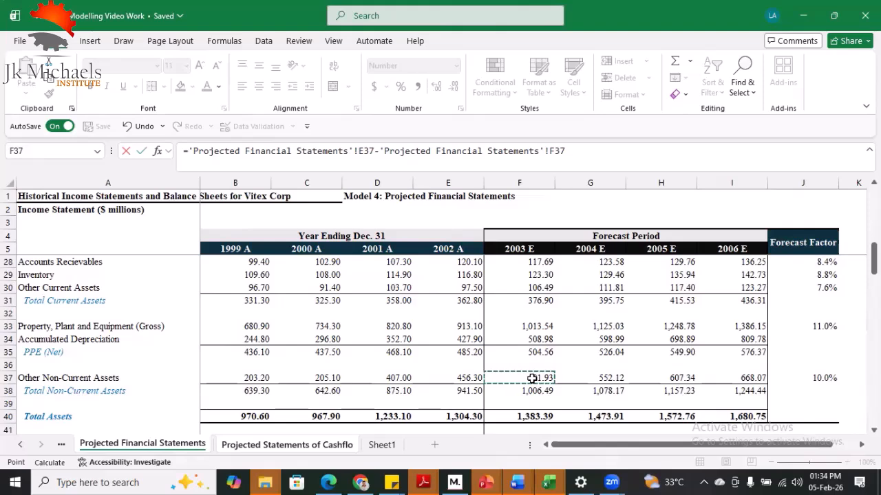
{"action": "key", "text": "Return"}
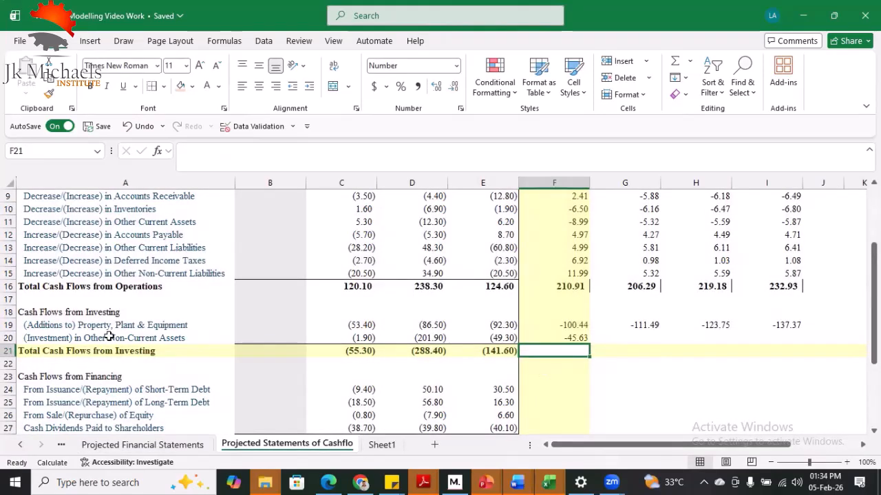
- Fill the (Investment) in Other Non-Current Assets formula in F20 across through 2006 E and apply comma style to F7:I20
{"action": "left_click", "coordinate": [569, 336]}
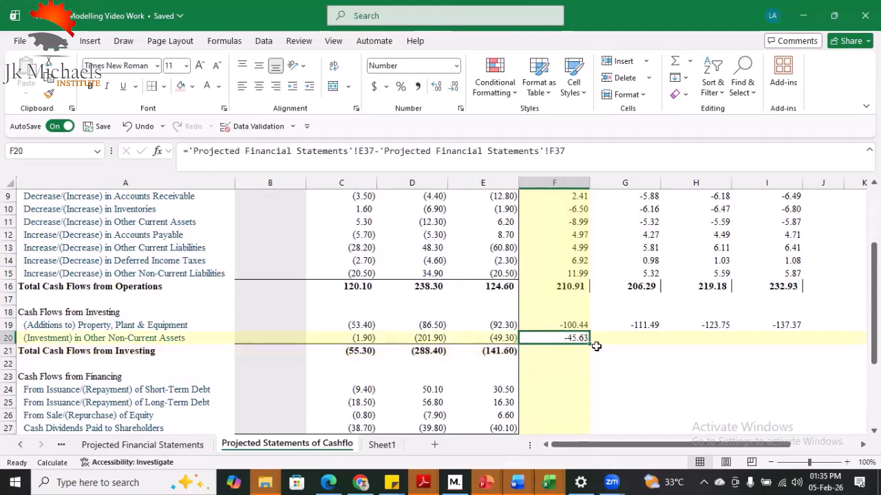
{"action": "left_click_drag", "start_coordinate": [590, 342], "coordinate": [778, 336]}
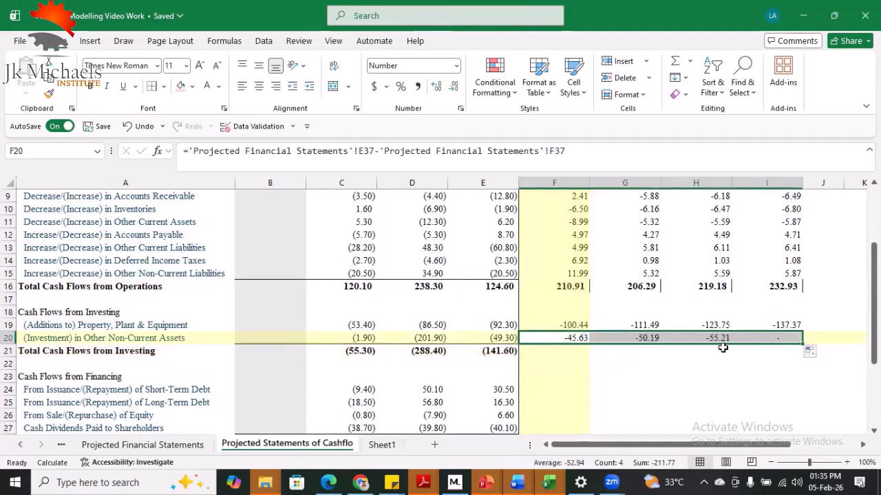
{"action": "scroll", "coordinate": [648, 268], "scroll_direction": "up", "scroll_amount": 3}
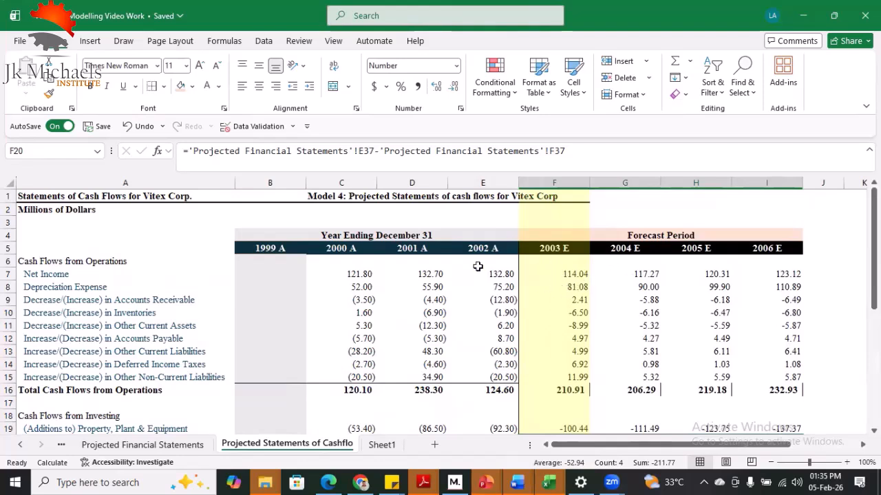
{"action": "left_click", "coordinate": [486, 268]}
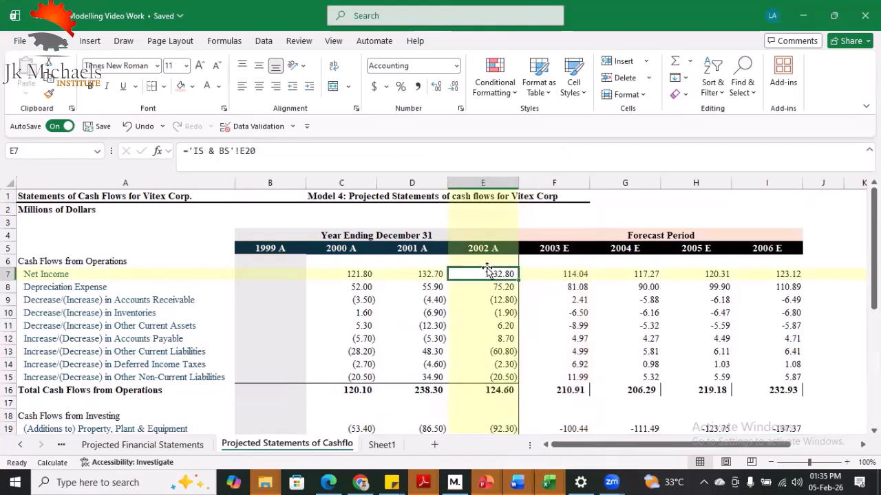
{"action": "left_click", "coordinate": [551, 273]}
{"action": "left_click_drag", "start_coordinate": [550, 273], "coordinate": [753, 391]}
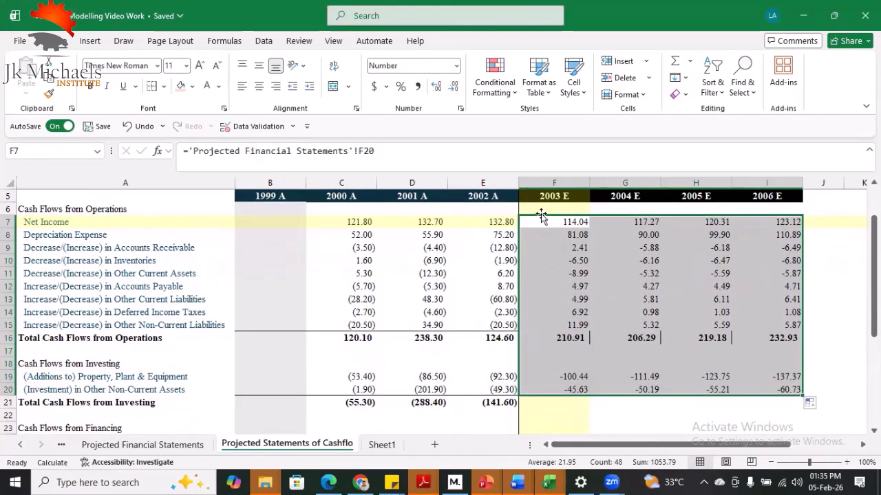
{"action": "left_click", "coordinate": [419, 88]}
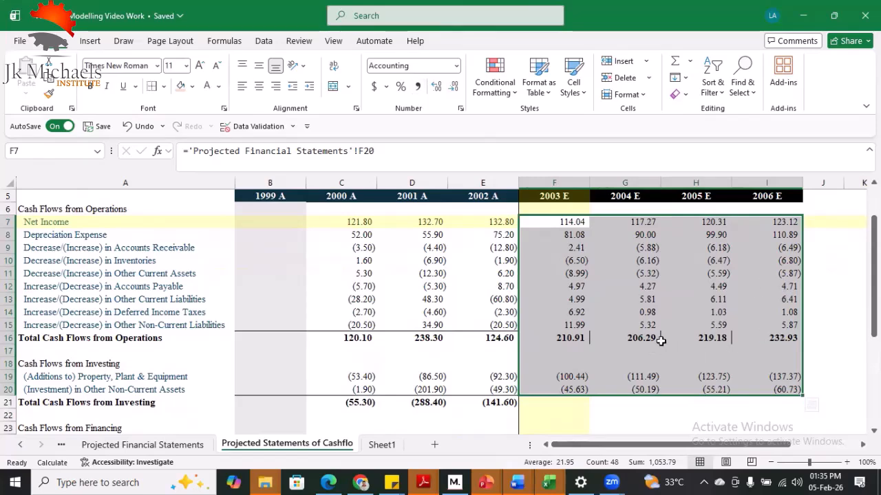
{"action": "scroll", "coordinate": [643, 344], "scroll_direction": "down", "scroll_amount": 1}
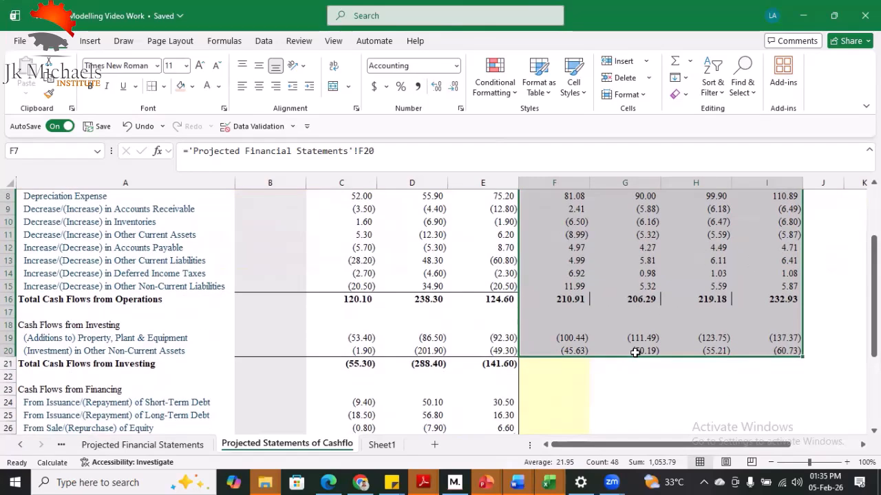
{"action": "scroll", "coordinate": [636, 351], "scroll_direction": "down", "scroll_amount": 1}
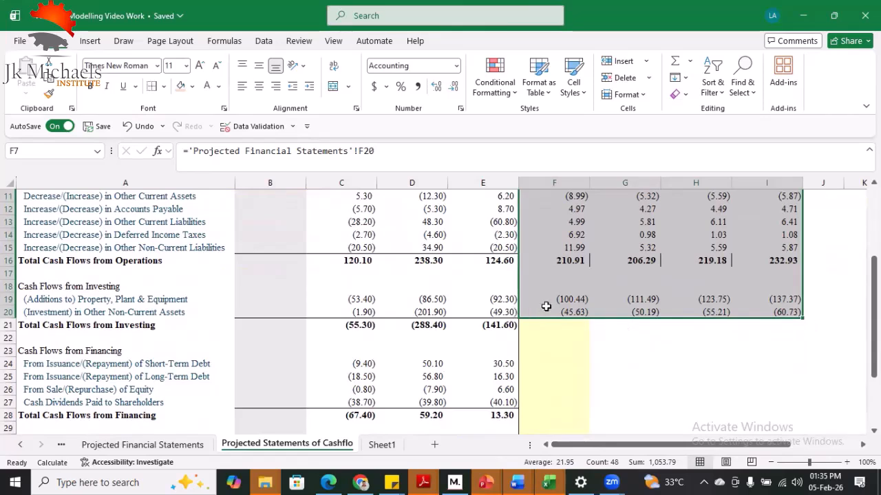
{"action": "left_click", "coordinate": [733, 391]}
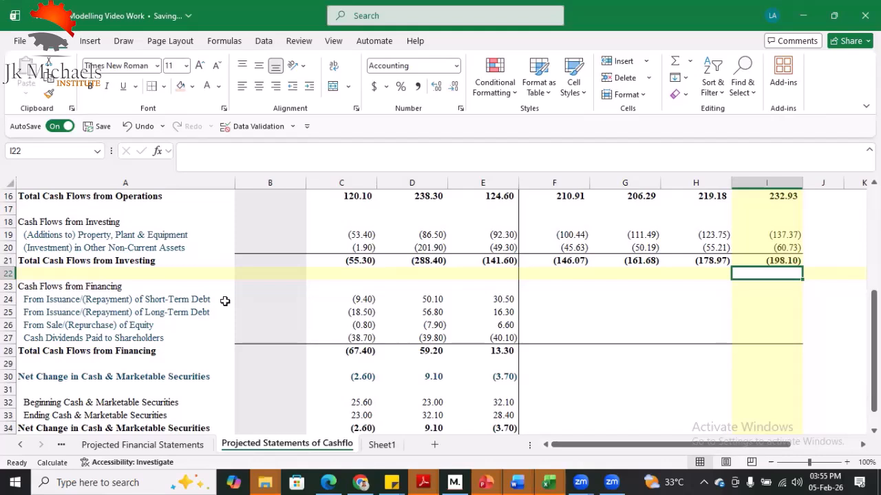
{"action": "left_click", "coordinate": [446, 119]}
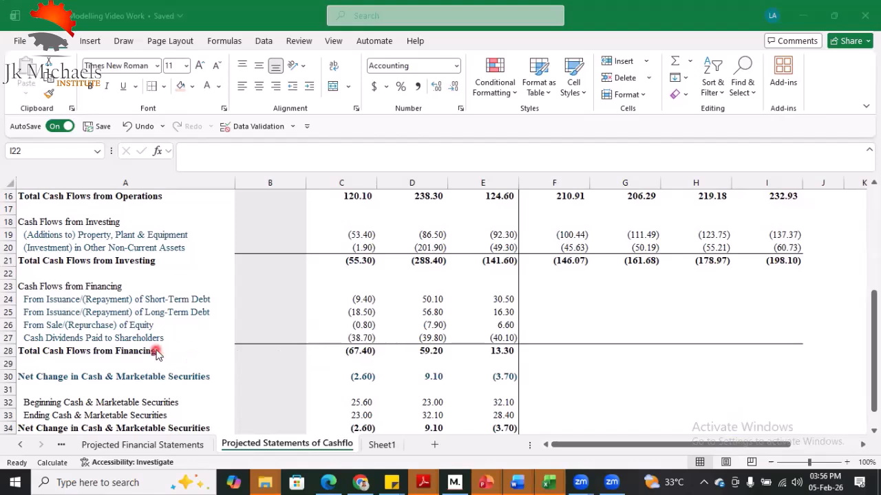
- Set 2003 E From Issuance/(Repayment) of Short-Term Debt in F24 to ='Projected Financial Statements'!F44-'Projected Financial Statements'!E44
{"action": "left_click", "coordinate": [543, 300]}
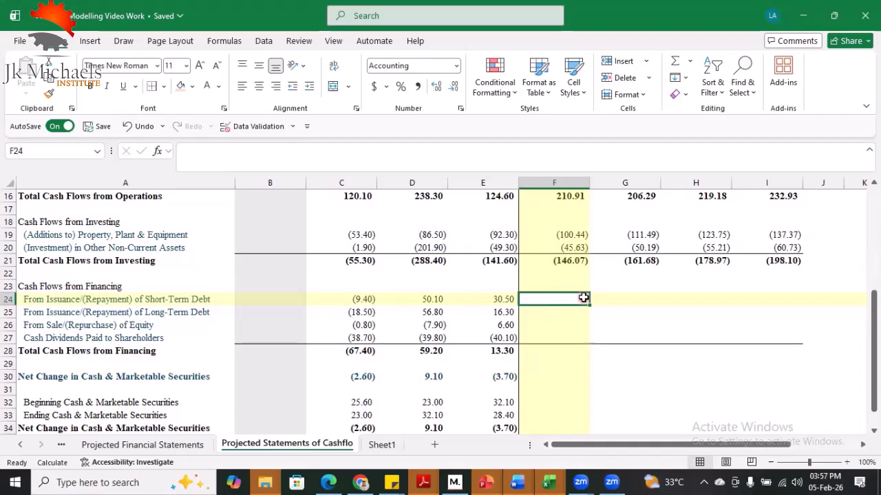
{"action": "type", "text": "="}
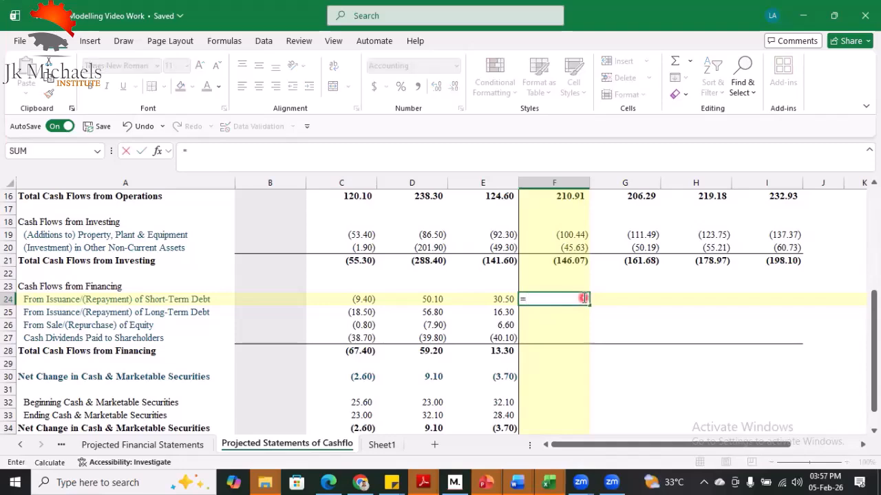
{"action": "left_click", "coordinate": [187, 445]}
{"action": "scroll", "coordinate": [571, 333], "scroll_direction": "down", "scroll_amount": 6}
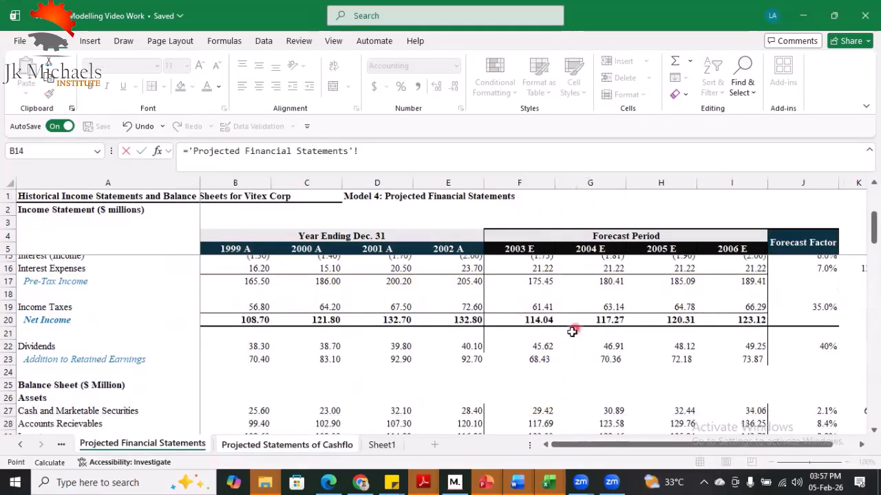
{"action": "scroll", "coordinate": [565, 365], "scroll_direction": "down", "scroll_amount": 4}
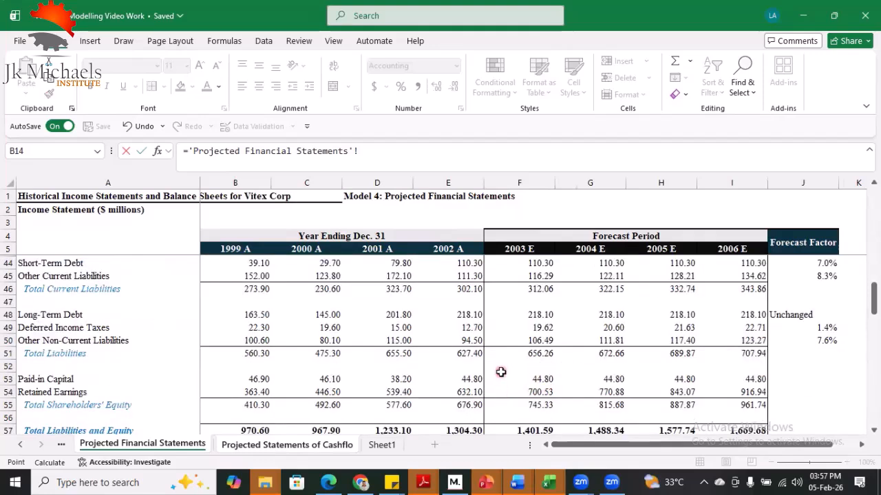
{"action": "scroll", "coordinate": [143, 318], "scroll_direction": "up", "scroll_amount": 3}
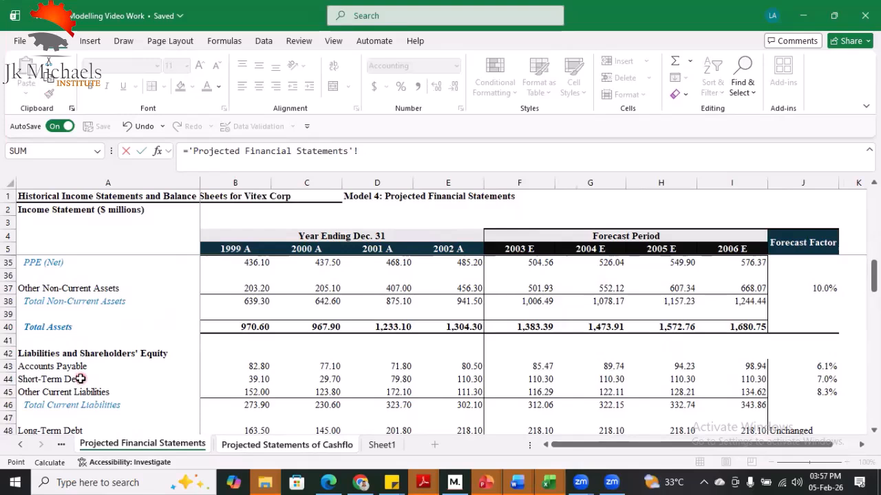
{"action": "left_click", "coordinate": [79, 380]}
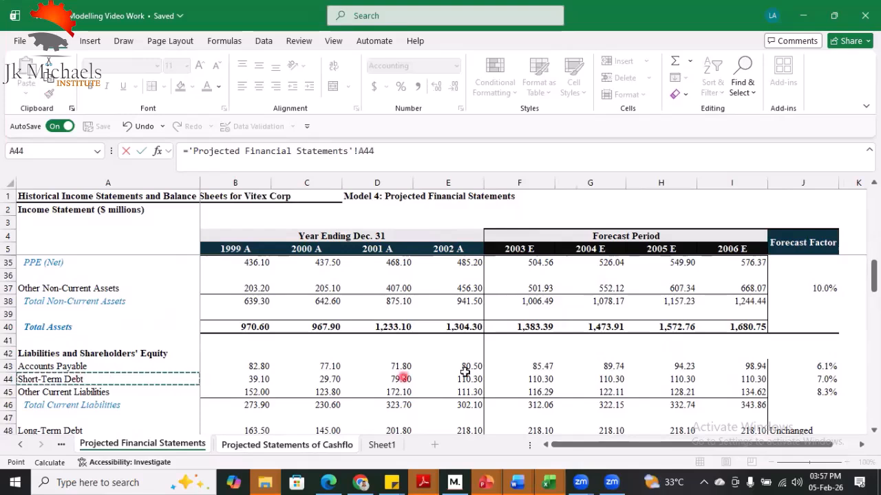
{"action": "left_click", "coordinate": [543, 379]}
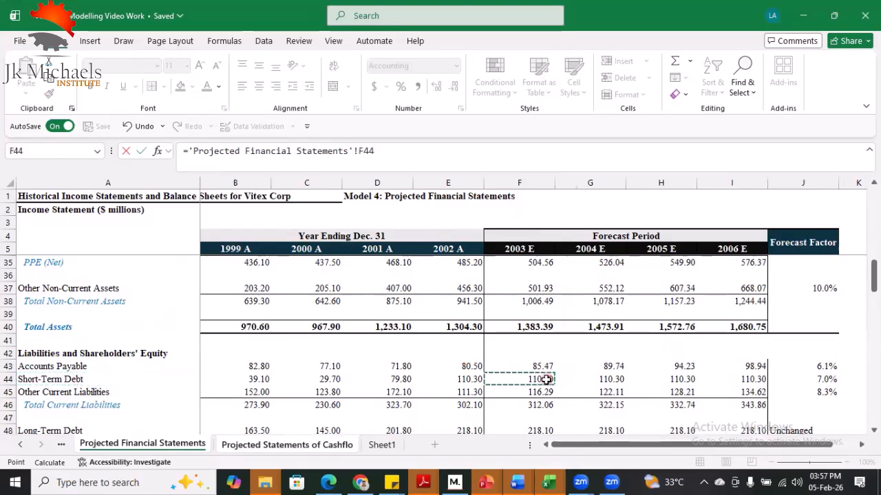
{"action": "type", "text": "-"}
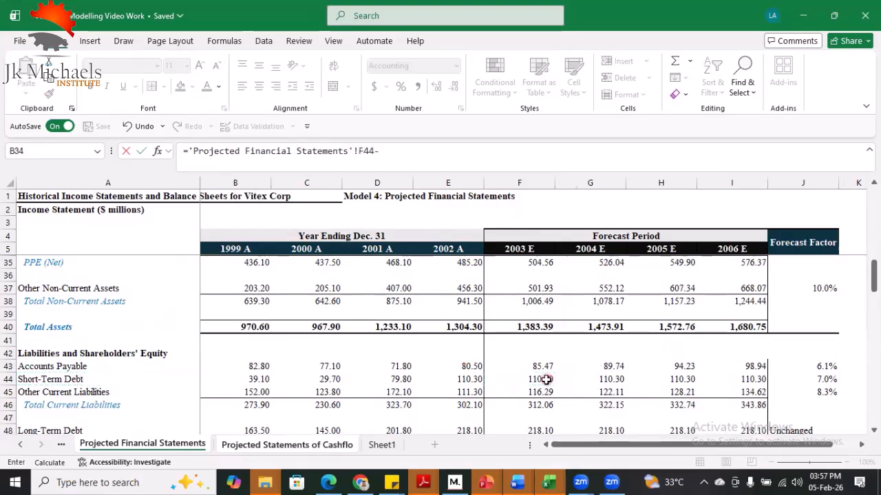
{"action": "left_click", "coordinate": [457, 379]}
{"action": "key", "text": "Return"}
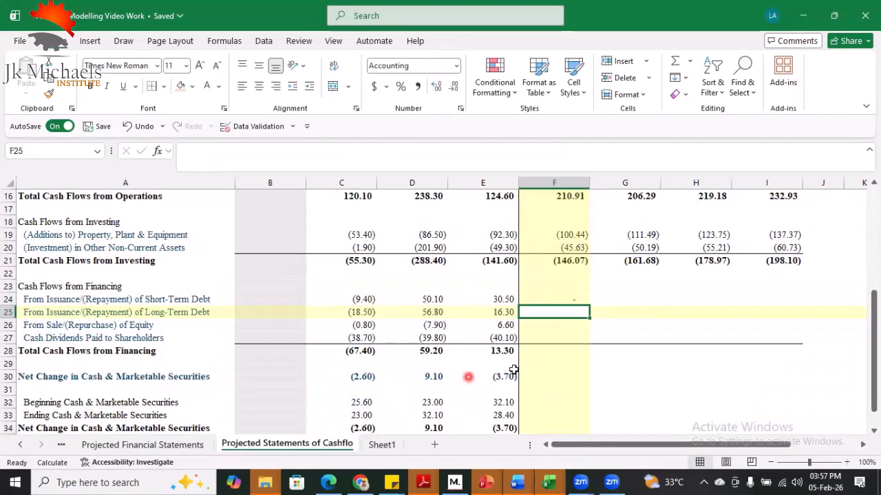
- Try -'Projected Financial Statements'!F48-'Projected Financial Statements'!E48 as the 2003 E Long-Term Debt formula in F25, and clear the cell
{"action": "type", "text": "-"}
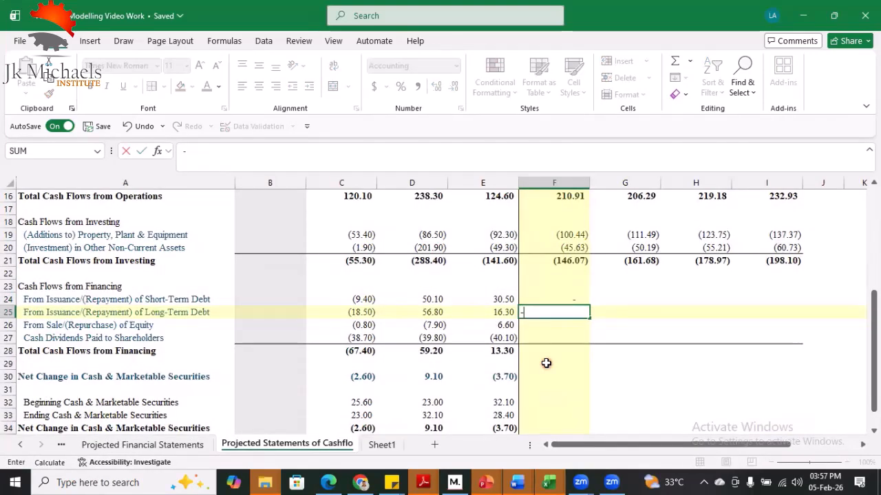
{"action": "left_click", "coordinate": [184, 444]}
{"action": "scroll", "coordinate": [423, 374], "scroll_direction": "down", "scroll_amount": 2}
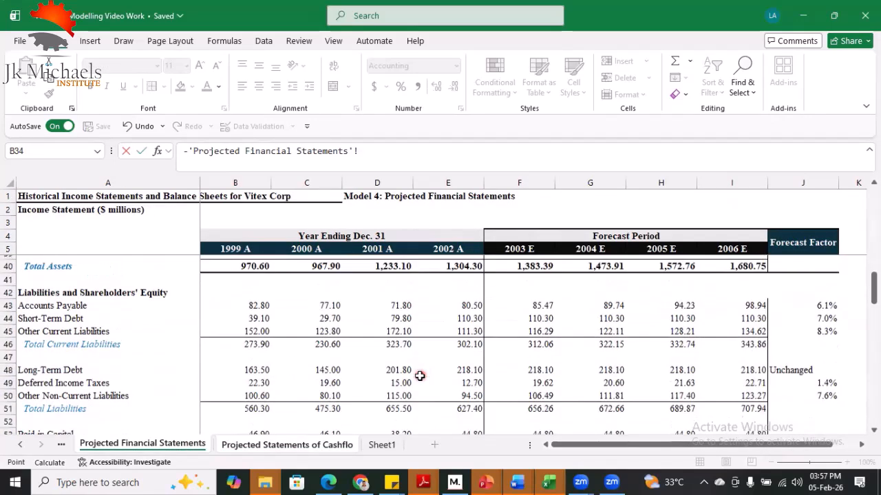
{"action": "left_click", "coordinate": [524, 365]}
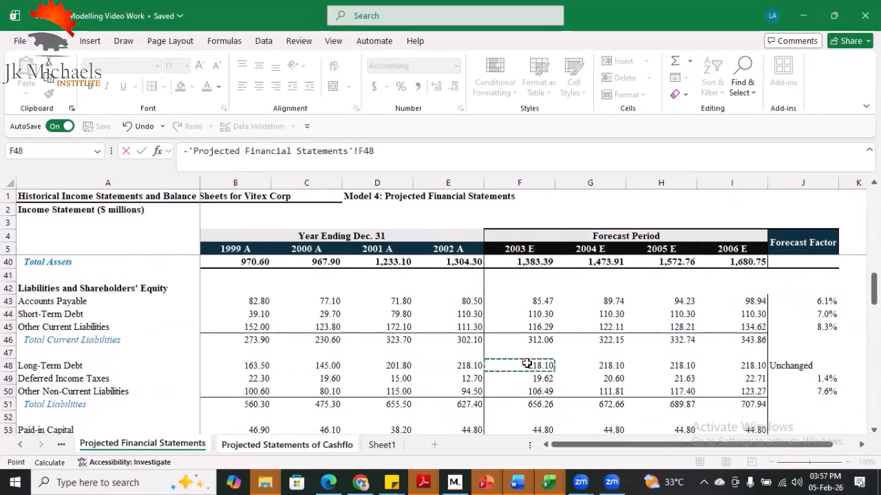
{"action": "type", "text": "-"}
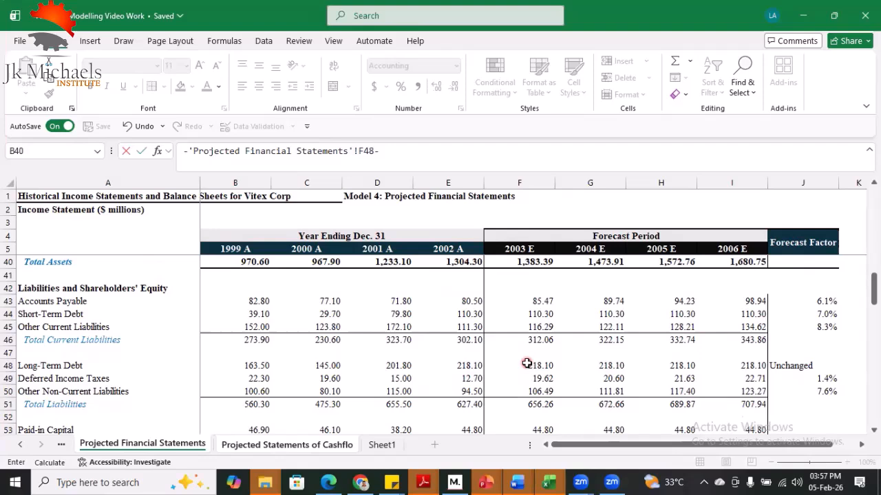
{"action": "left_click", "coordinate": [468, 368]}
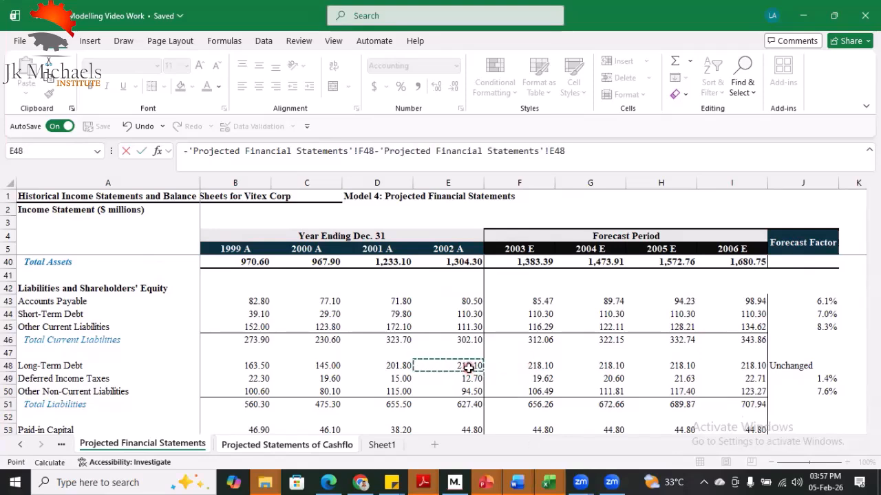
{"action": "key", "text": "Return"}
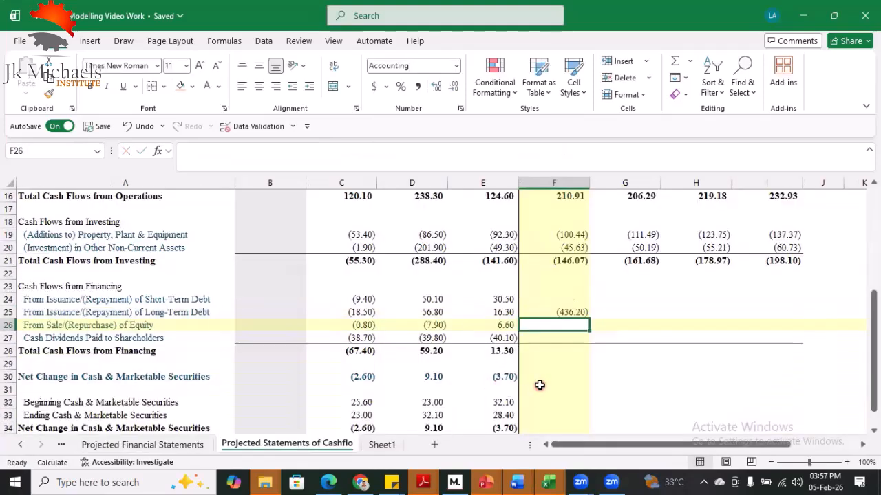
{"action": "left_click", "coordinate": [569, 311]}
{"action": "key", "text": "Delete"}
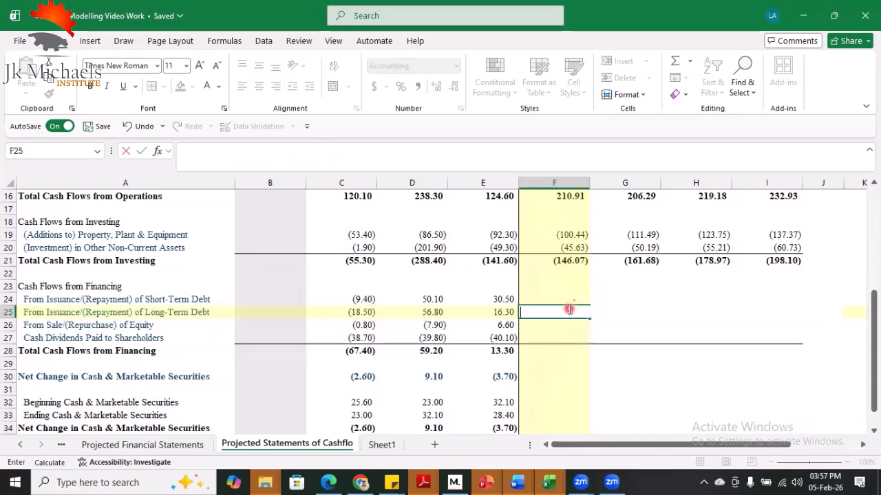
- Set 2003 E From Issuance/(Repayment) of Long-Term Debt in F25 to ='Projected Financial Statements'!F48-'Projected Financial Statements'!E48
{"action": "type", "text": "="}
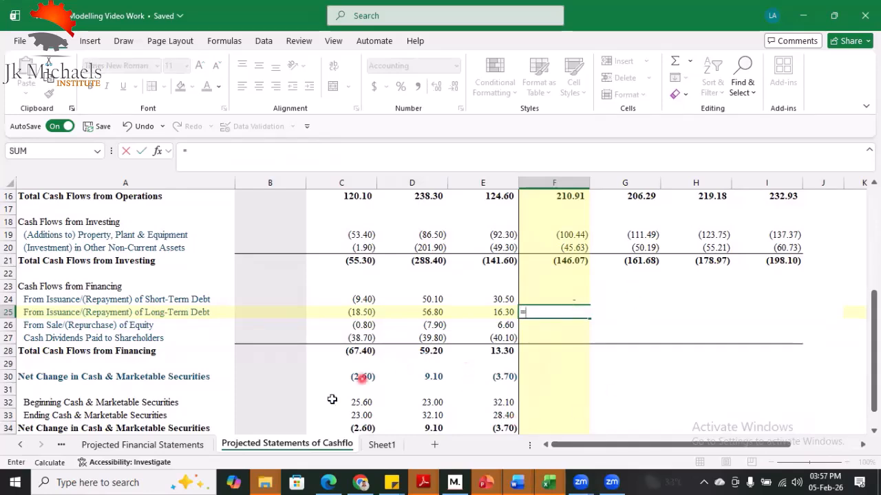
{"action": "left_click", "coordinate": [169, 446]}
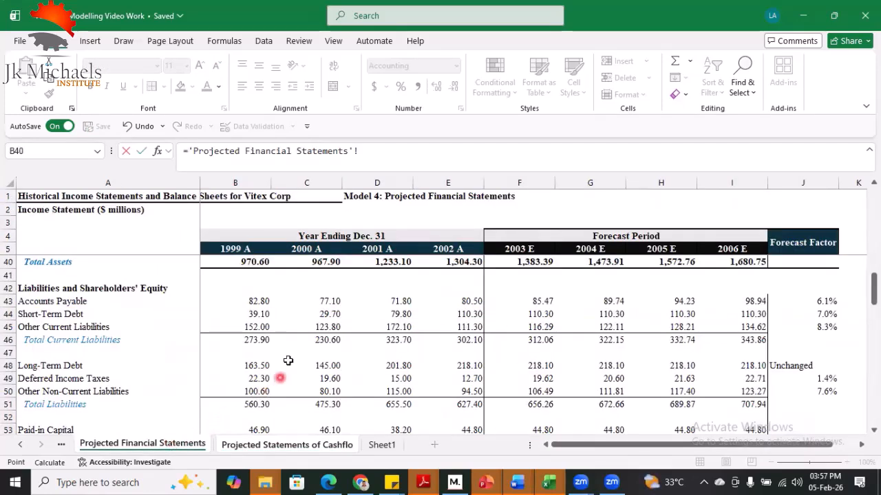
{"action": "left_click", "coordinate": [542, 366]}
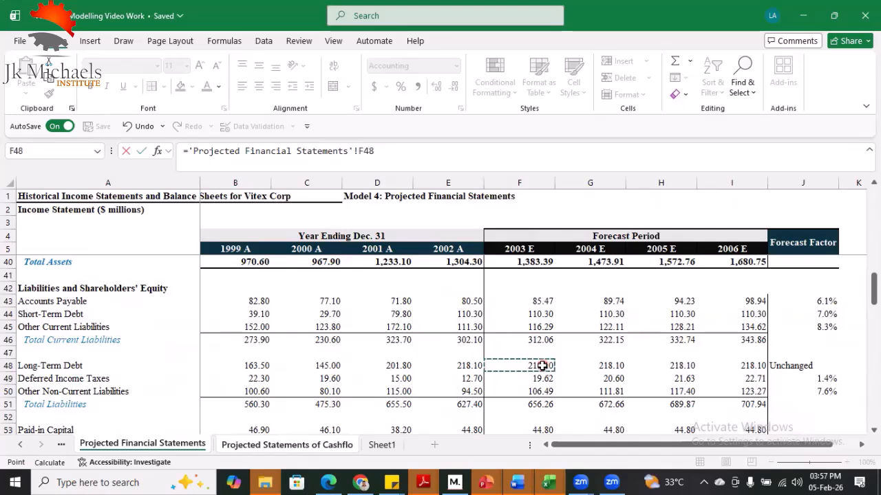
{"action": "type", "text": "-"}
{"action": "left_click", "coordinate": [469, 365]}
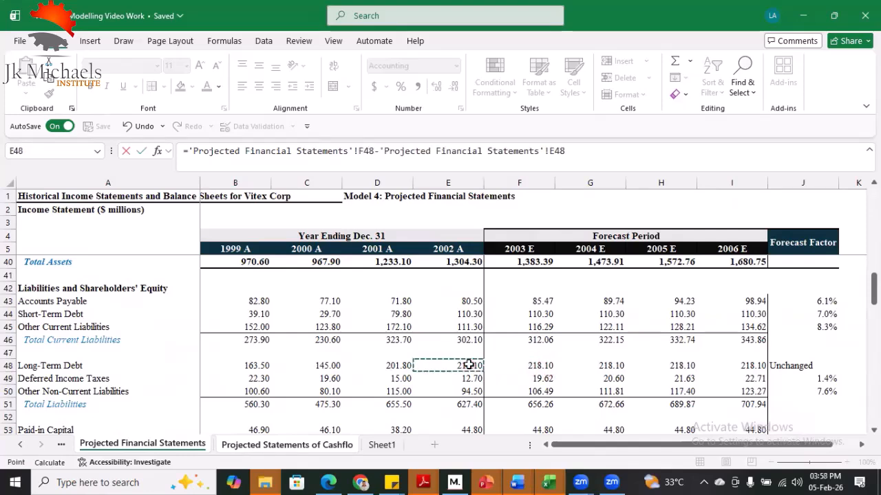
{"action": "key", "text": "Return"}
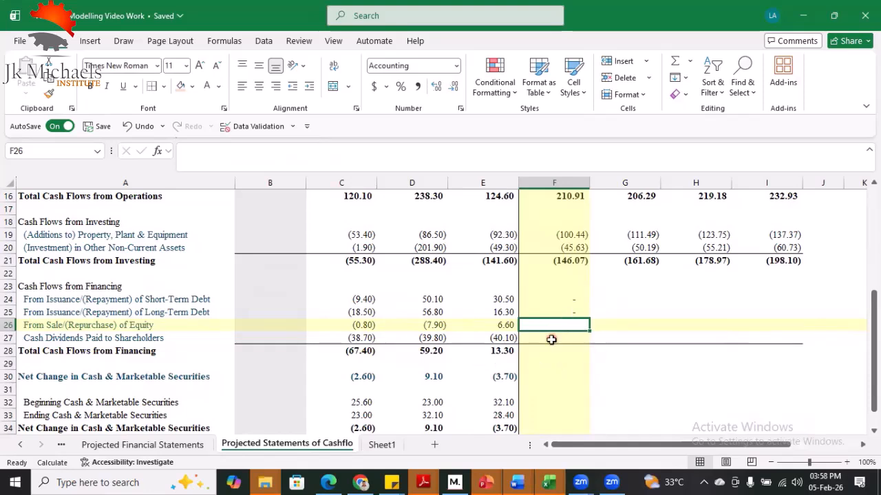
- Set 2003 E From Sale/(Repurchase) of Equity in F26 to ='Projected Financial Statements'!F53-'Projected Financial Statements'!E53
{"action": "type", "text": "="}
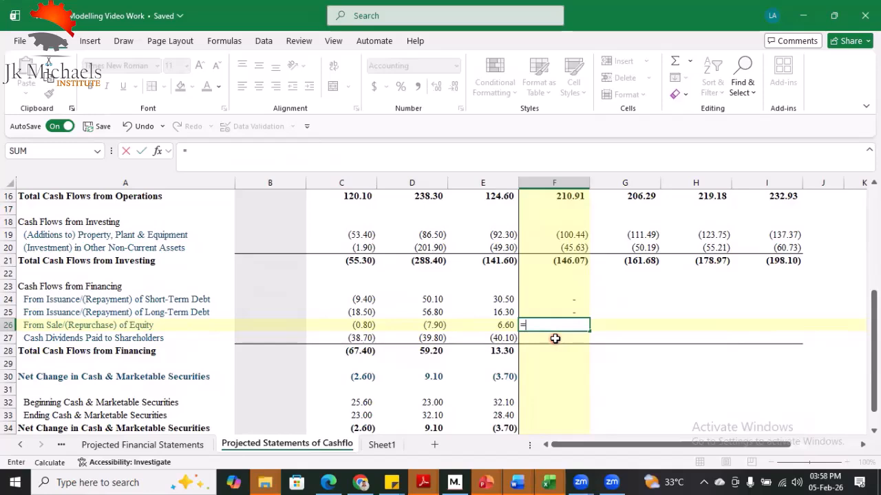
{"action": "left_click", "coordinate": [176, 443]}
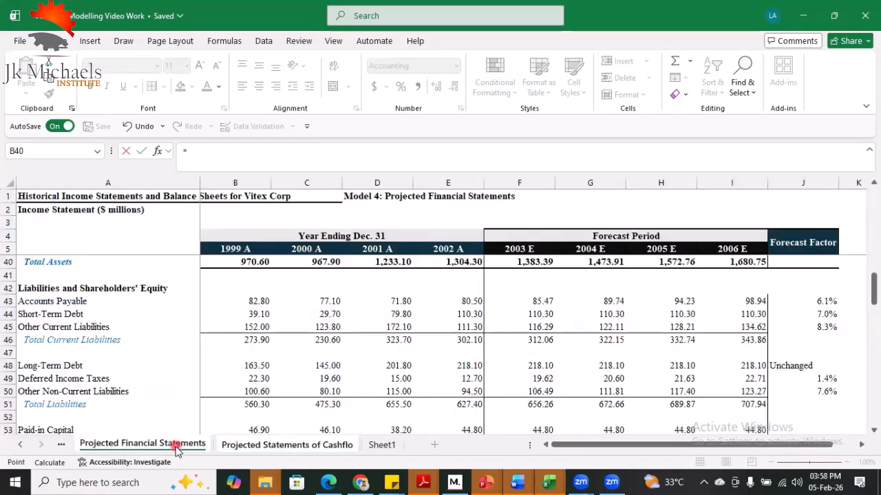
{"action": "scroll", "coordinate": [351, 309], "scroll_direction": "down", "scroll_amount": 1}
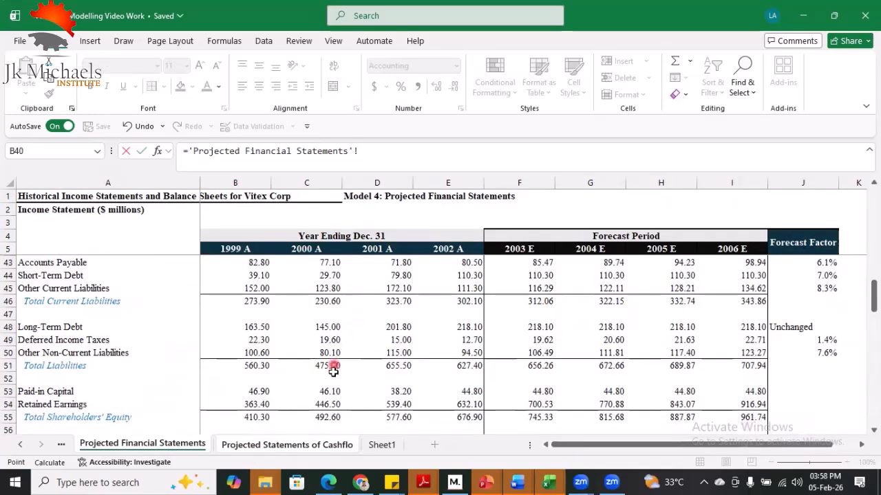
{"action": "left_click", "coordinate": [523, 393]}
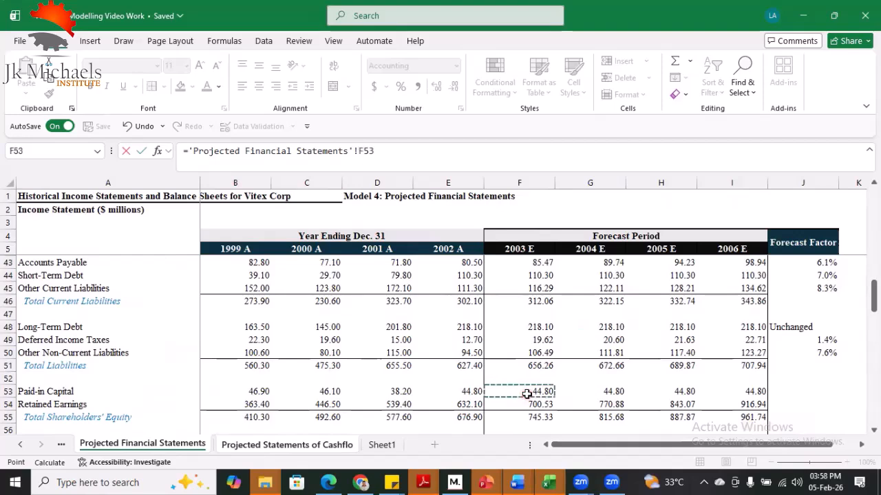
{"action": "type", "text": "-"}
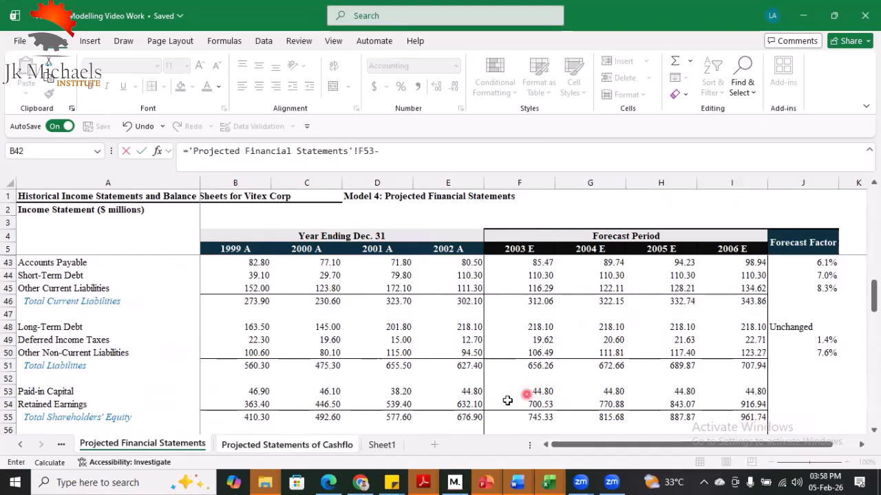
{"action": "left_click", "coordinate": [472, 392]}
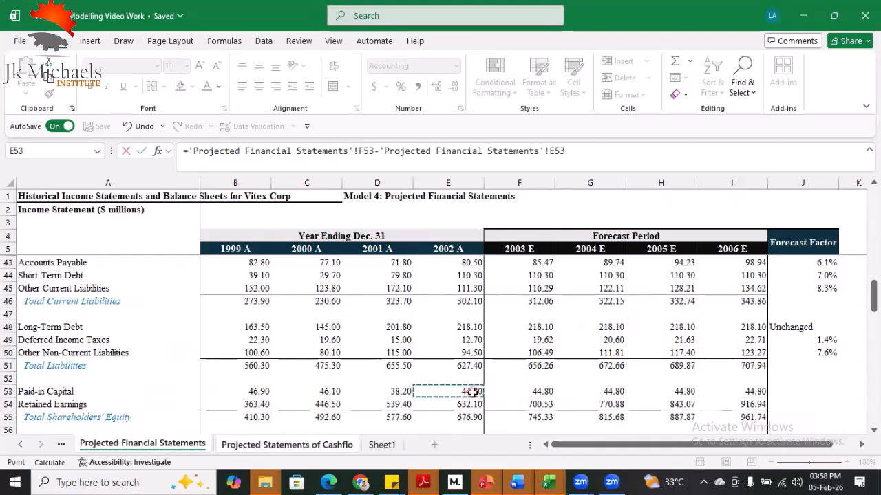
{"action": "key", "text": "Return"}
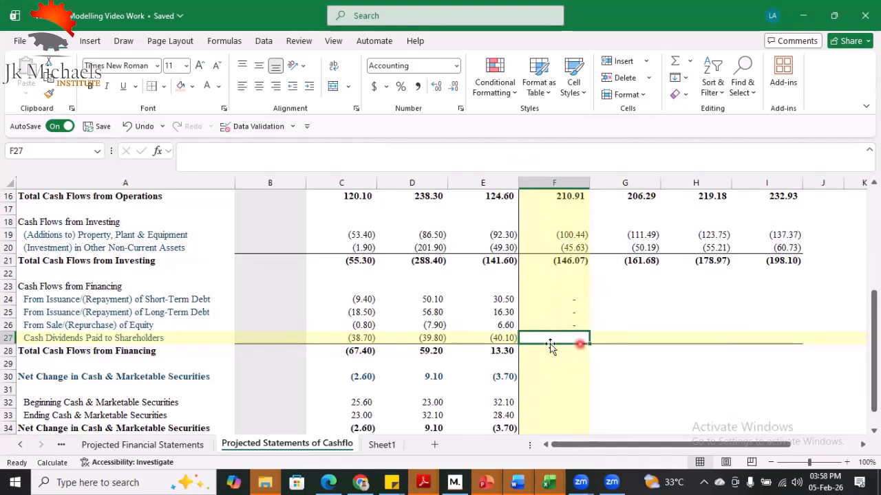
- Set 2003 E Cash Dividends Paid to Shareholders in F27 to =-'Projected Financial Statements'!F22
{"action": "type", "text": "="}
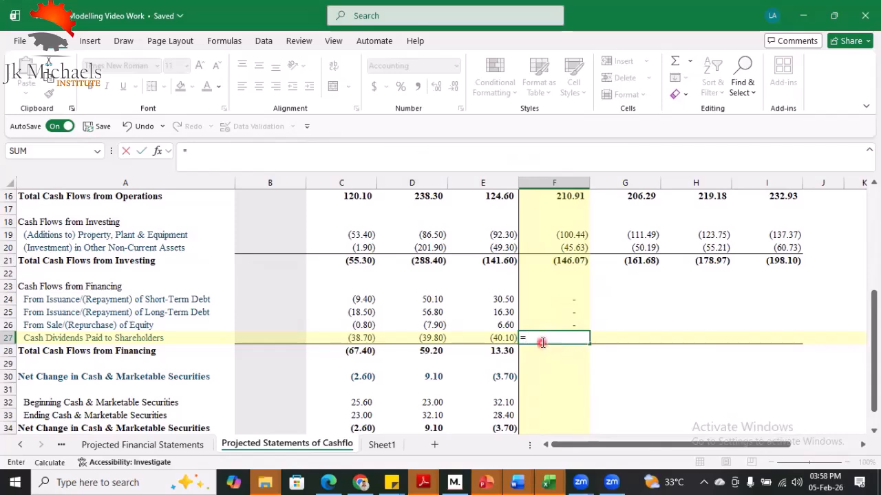
{"action": "left_click", "coordinate": [145, 447]}
{"action": "scroll", "coordinate": [247, 358], "scroll_direction": "up", "scroll_amount": 9}
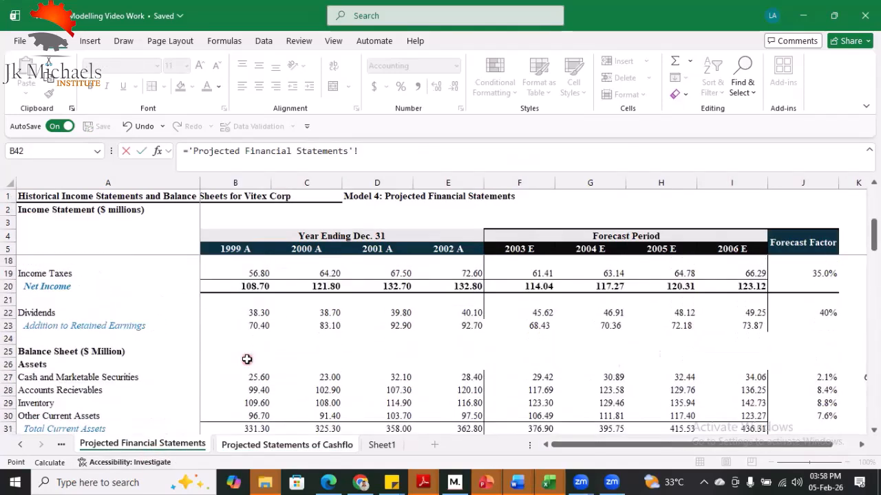
{"action": "left_click", "coordinate": [532, 354]}
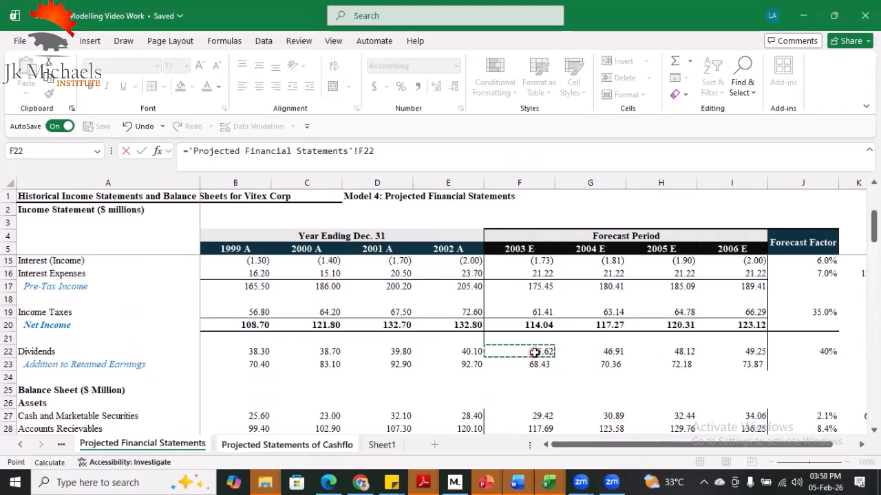
{"action": "left_click", "coordinate": [184, 152]}
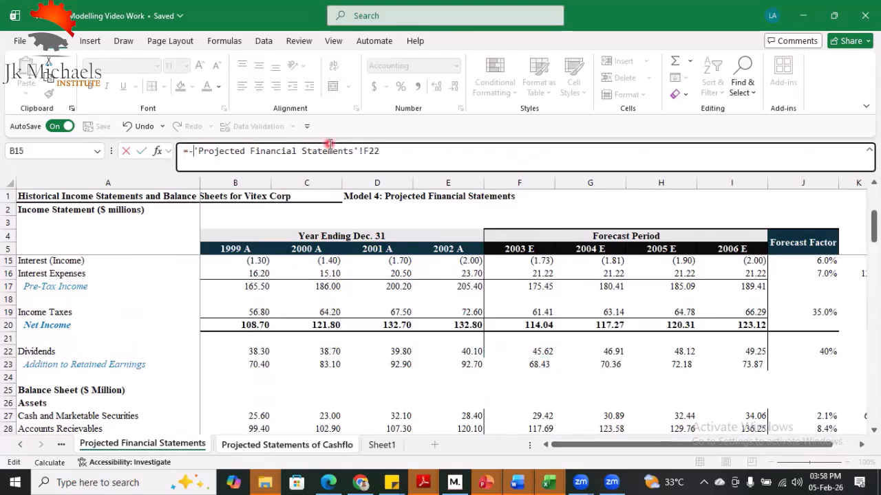
{"action": "key", "text": "Return"}
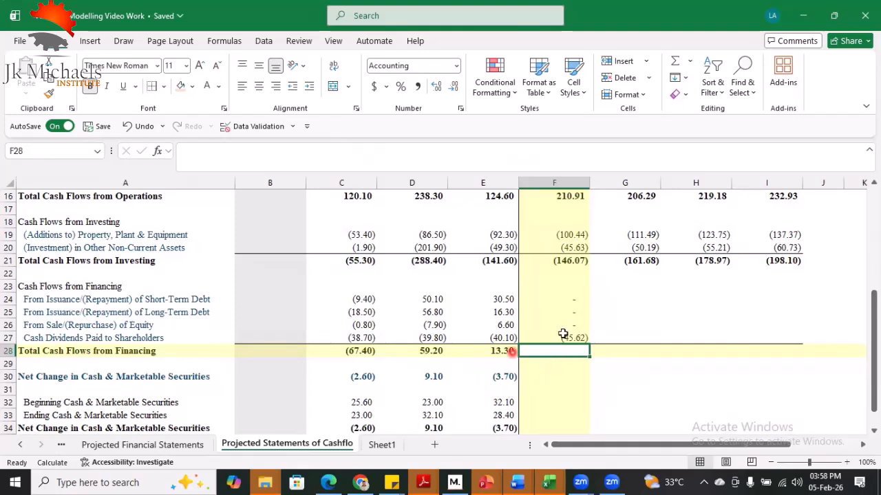
- Copy the 2003 E financing formulas in F24:F27 across through 2006 E in column I
{"action": "left_click_drag", "start_coordinate": [566, 297], "coordinate": [570, 335]}
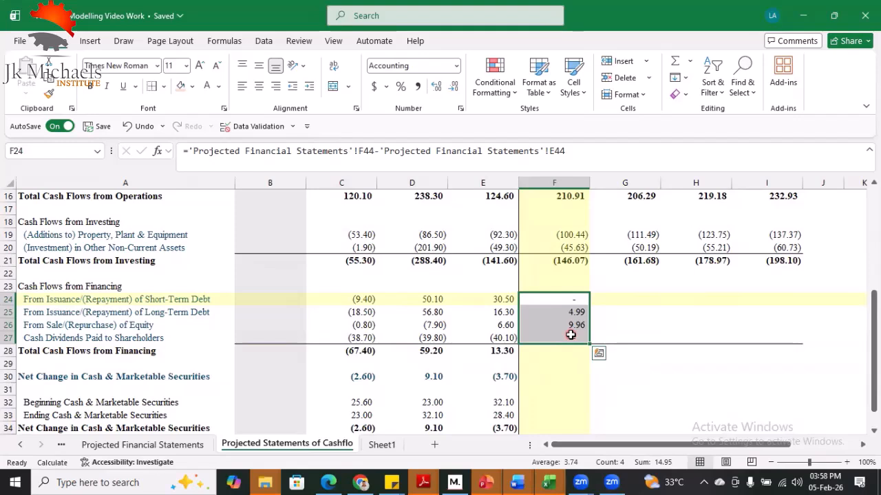
{"action": "key", "text": "ctrl+z"}
{"action": "key", "text": "ctrl+c"}
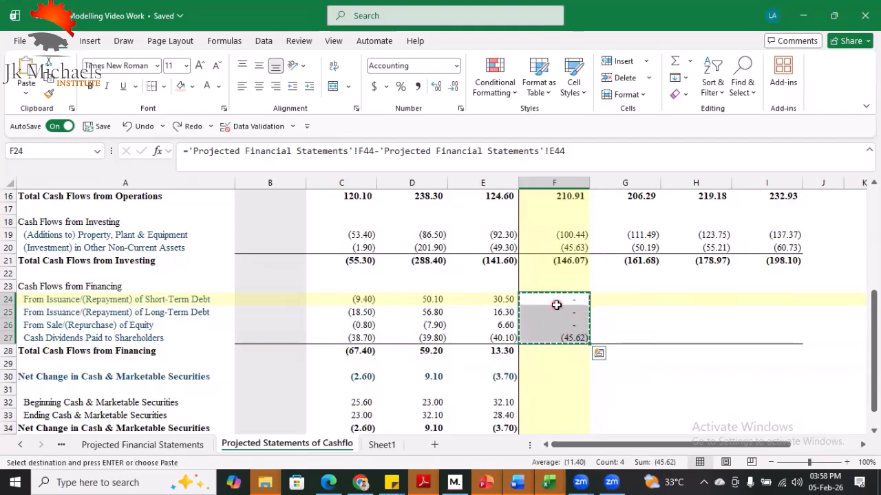
{"action": "key", "text": "shift+Right"}
{"action": "key", "text": "shift+Right"}
{"action": "key", "text": "shift+Right"}
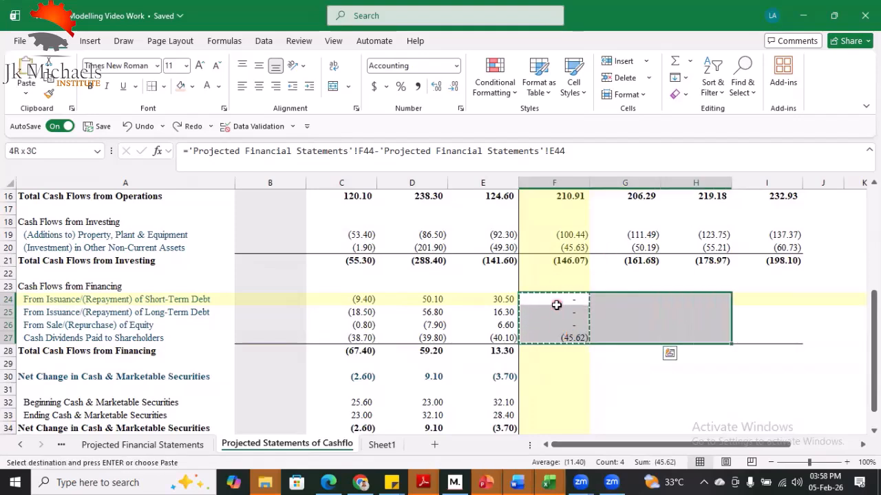
{"action": "key", "text": "ctrl+v"}
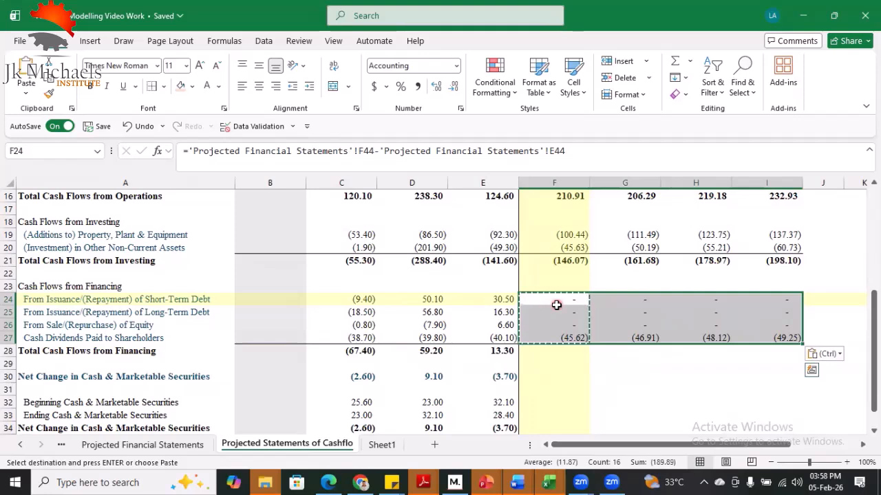
{"action": "key", "text": "Escape"}
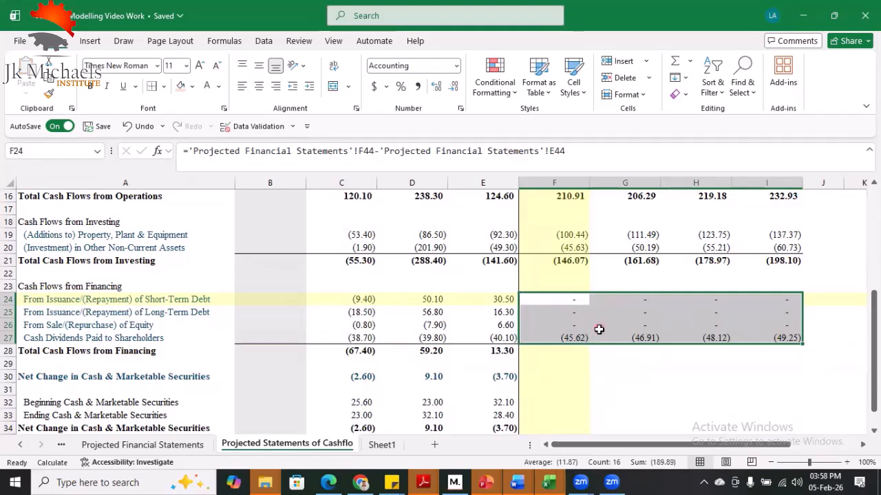
- Total 2003 E Cash Flows from Financing in F28 with =SUM(F24:F27) and fill the formula across through 2006 E
{"action": "left_click", "coordinate": [582, 359]}
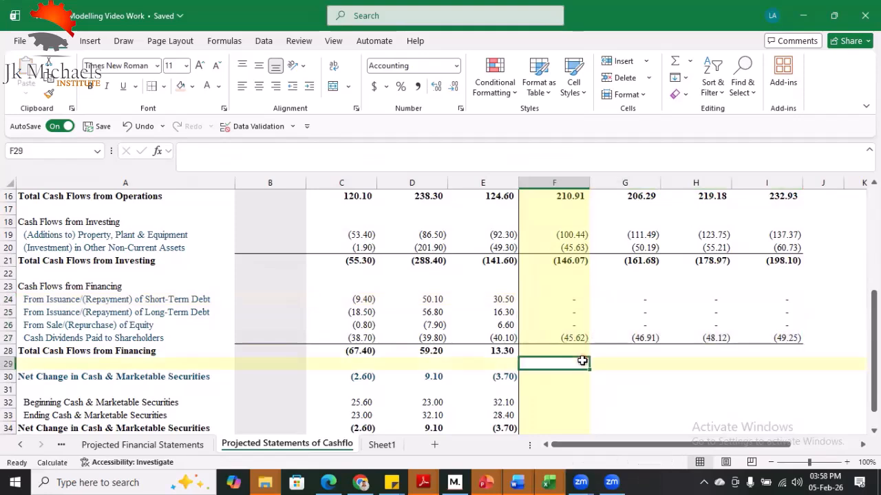
{"action": "left_click", "coordinate": [530, 350]}
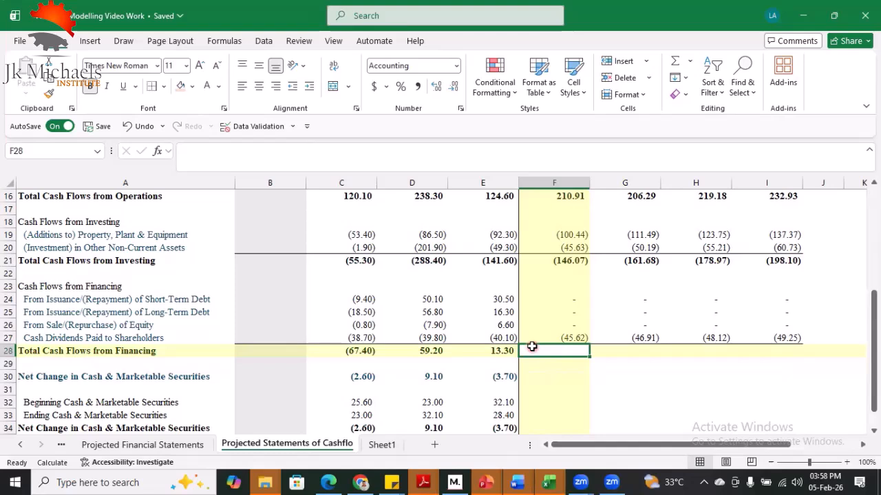
{"action": "type", "text": "=SUM("}
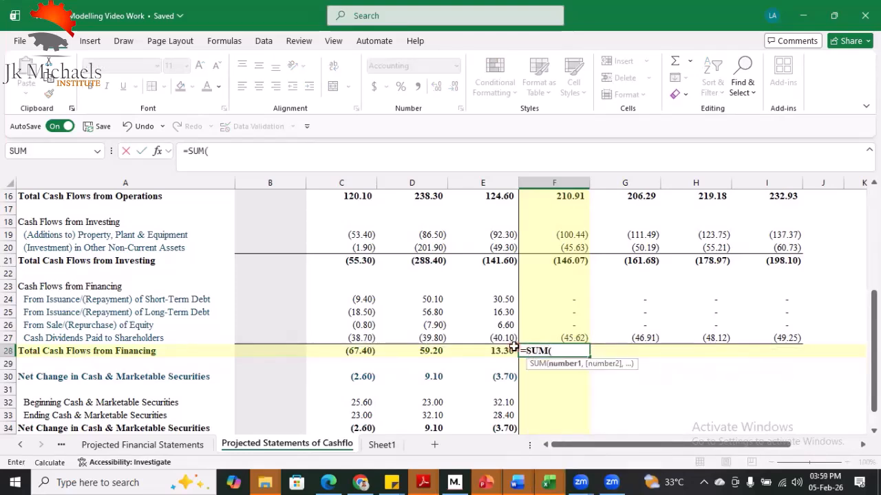
{"action": "left_click_drag", "start_coordinate": [562, 297], "coordinate": [565, 341]}
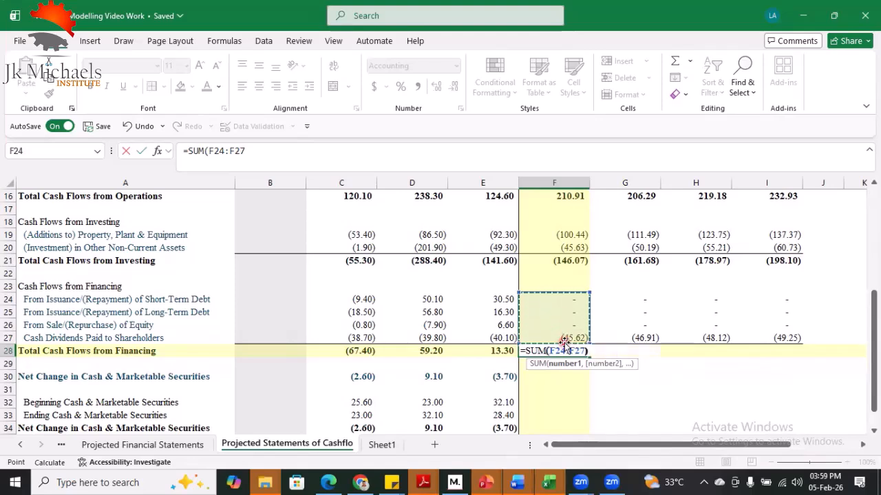
{"action": "key", "text": "Return"}
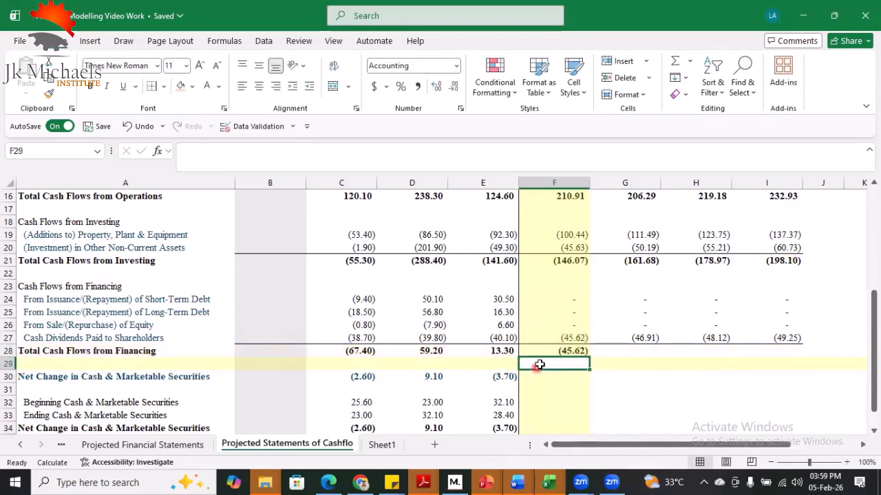
{"action": "left_click", "coordinate": [569, 351]}
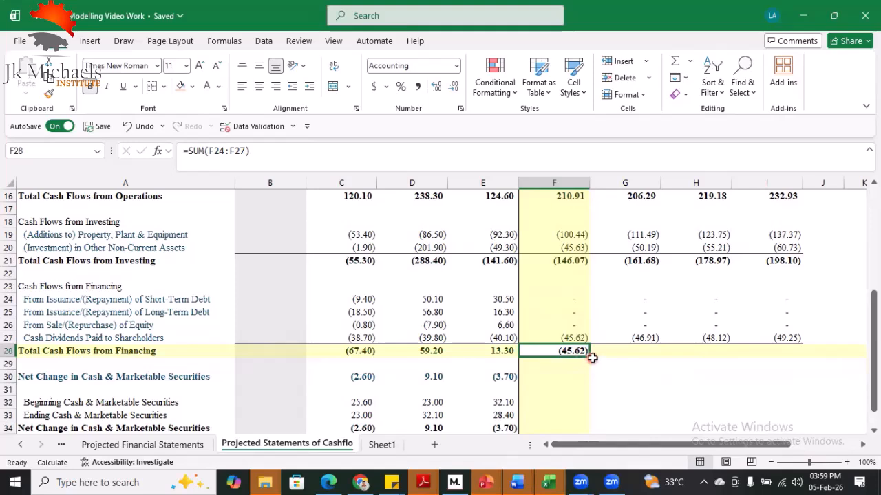
{"action": "left_click_drag", "start_coordinate": [591, 356], "coordinate": [798, 356]}
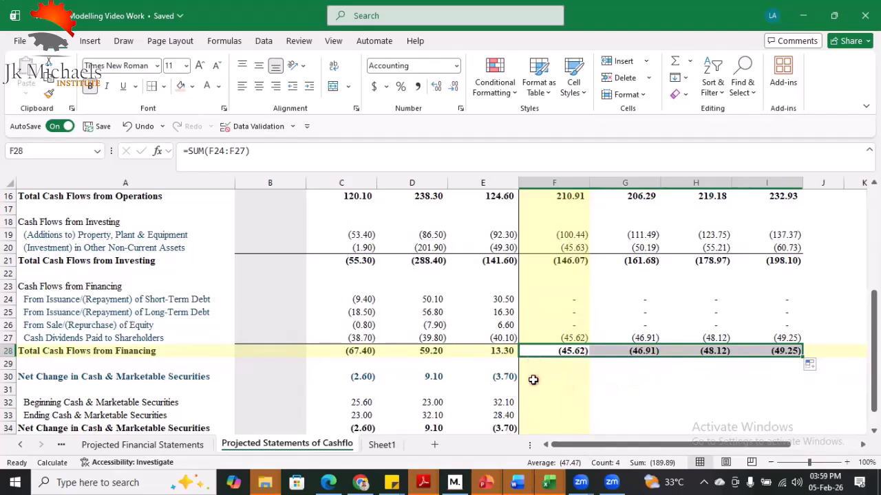
- Set 2003 E Net Change in Cash & Marketable Securities in F30 to =F16+F21+F28
{"action": "left_click", "coordinate": [535, 381]}
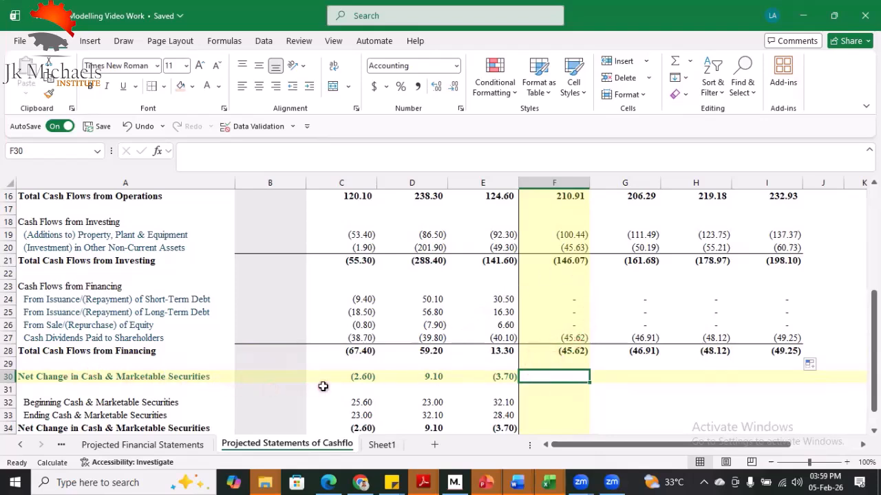
{"action": "left_click", "coordinate": [351, 375]}
{"action": "left_click", "coordinate": [565, 376]}
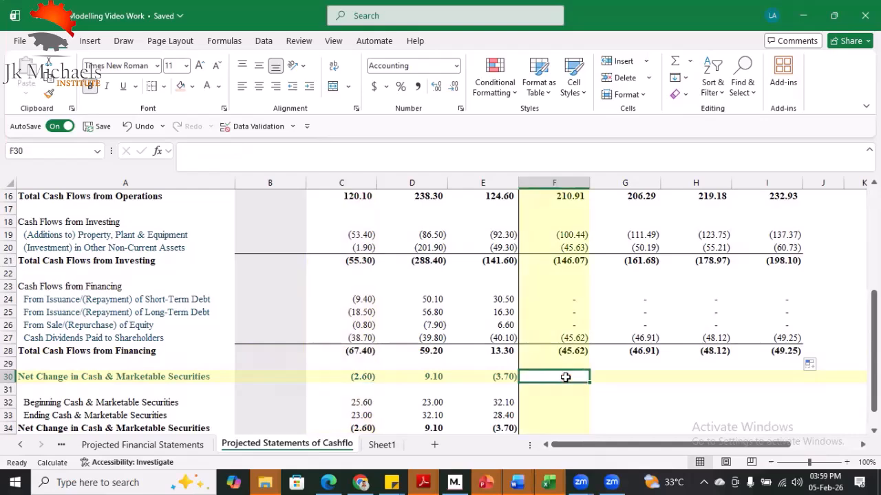
{"action": "scroll", "coordinate": [570, 272], "scroll_direction": "up", "scroll_amount": 3}
{"action": "scroll", "coordinate": [570, 269], "scroll_direction": "down", "scroll_amount": 3}
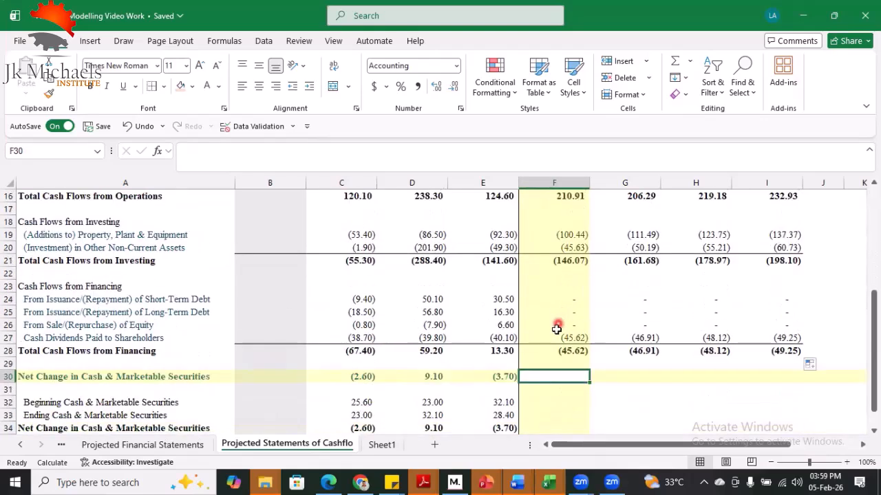
{"action": "type", "text": "="}
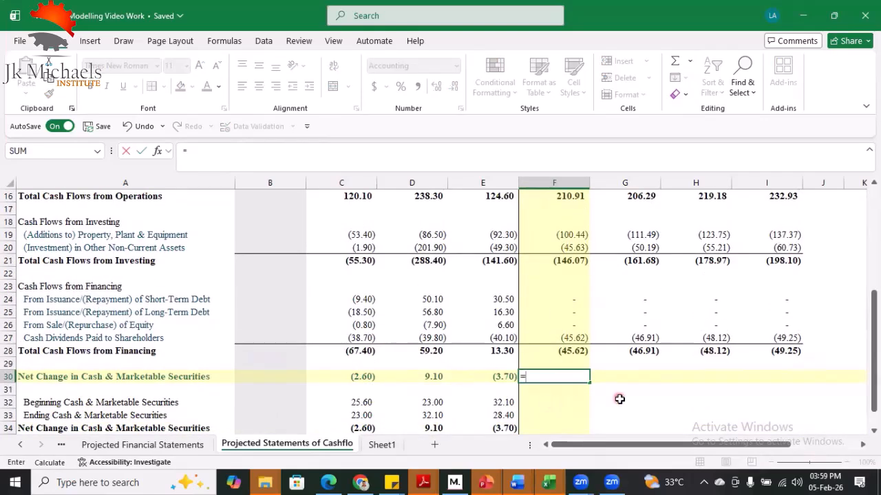
{"action": "scroll", "coordinate": [568, 373], "scroll_direction": "up", "scroll_amount": 1}
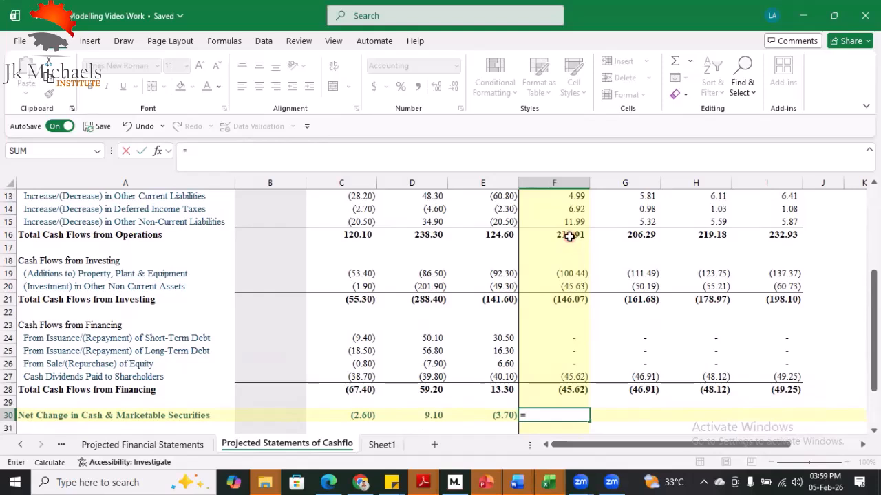
{"action": "left_click", "coordinate": [570, 236]}
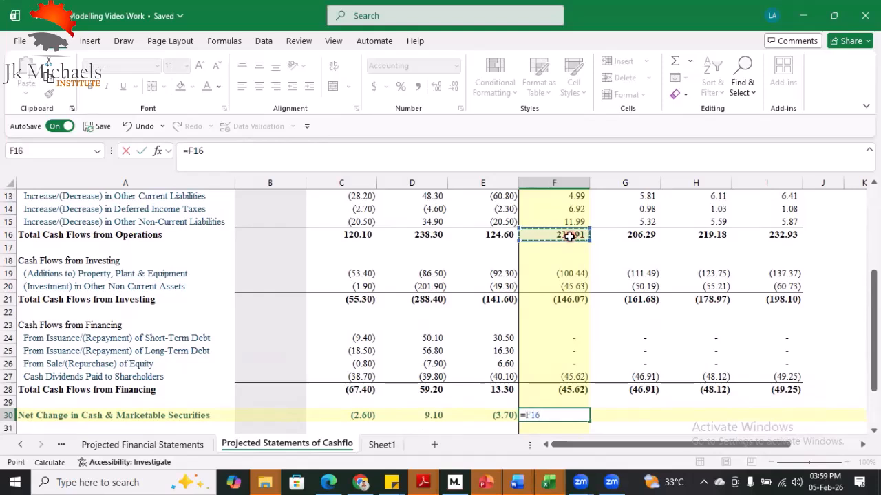
{"action": "type", "text": "+"}
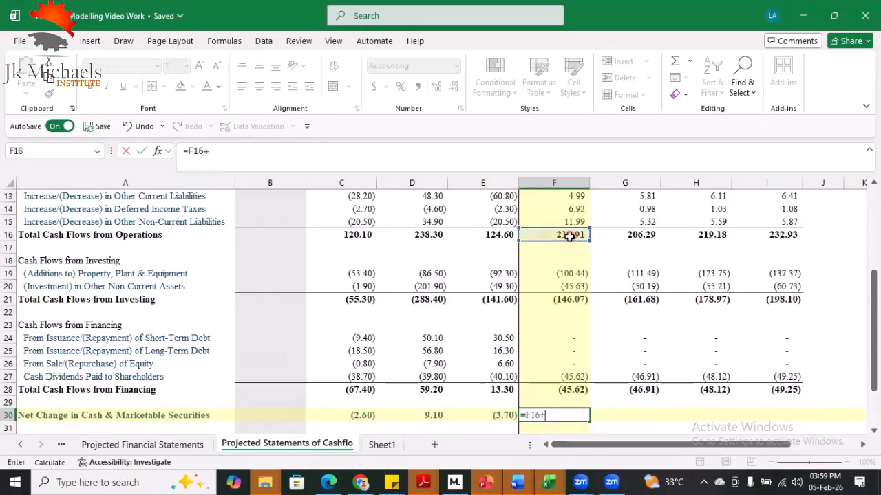
{"action": "left_click", "coordinate": [554, 300]}
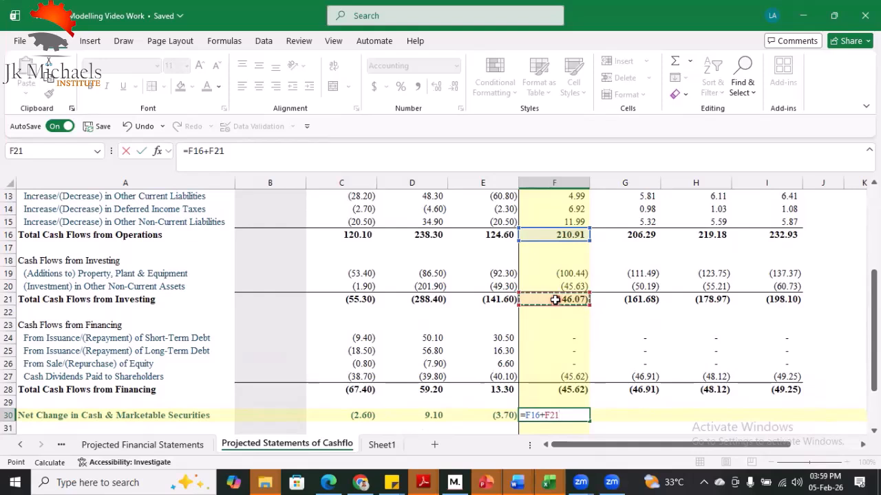
{"action": "type", "text": "+"}
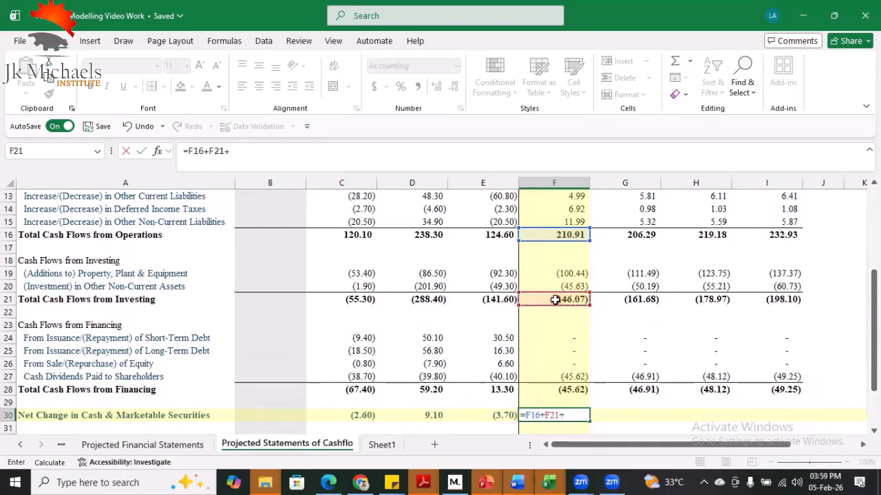
{"action": "left_click", "coordinate": [554, 390]}
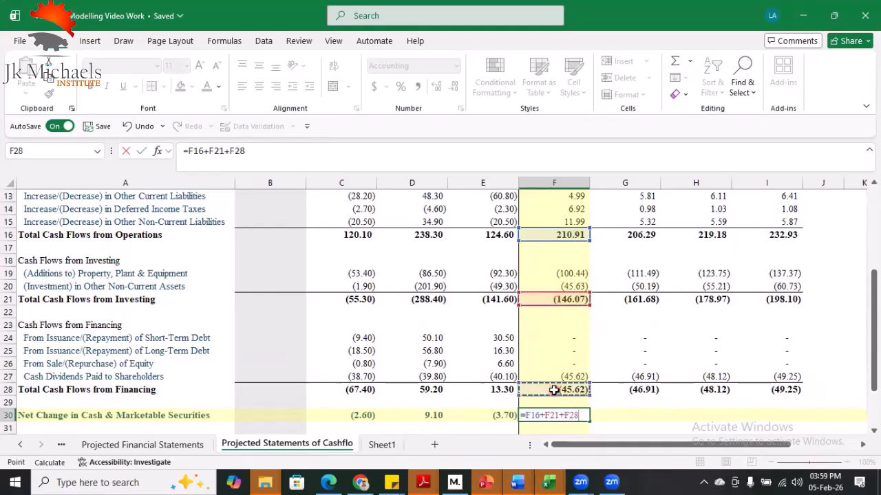
{"action": "key", "text": "Return"}
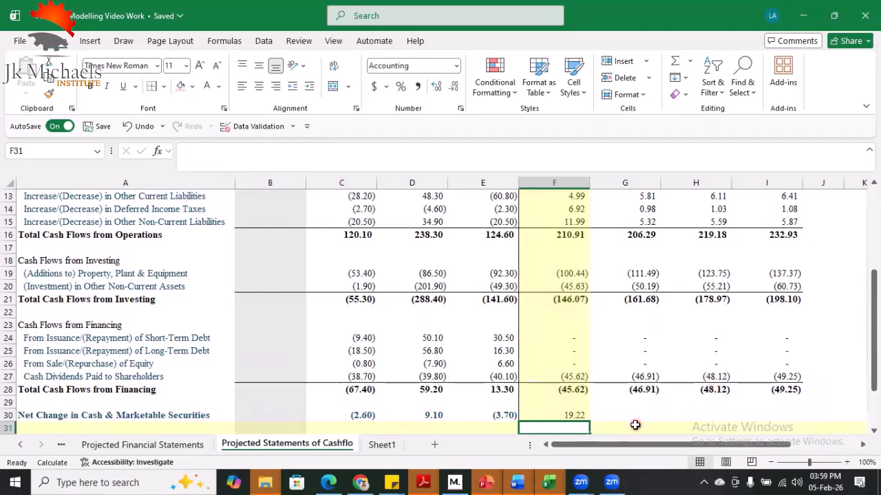
- Fill the 2003 E Net Change in Cash & Marketable Securities formula in F30 across through 2006 E in column I
{"action": "left_click", "coordinate": [567, 416]}
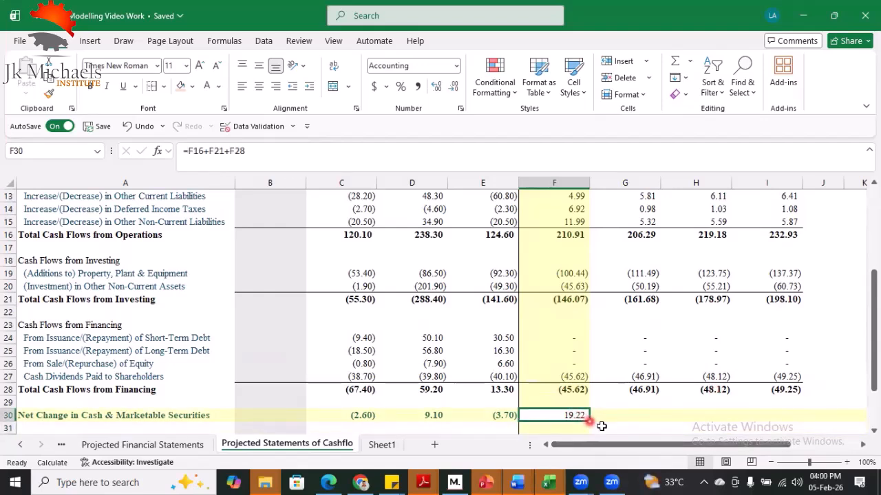
{"action": "left_click", "coordinate": [667, 417]}
{"action": "left_click", "coordinate": [572, 417]}
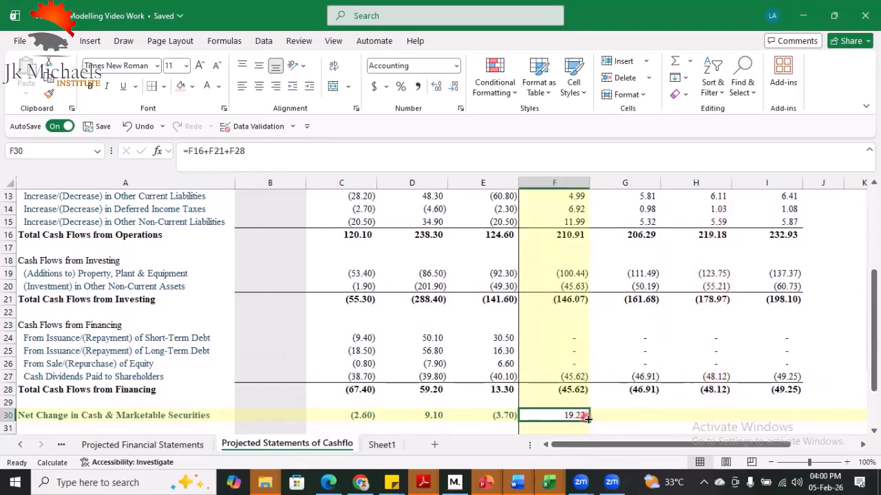
{"action": "left_click_drag", "start_coordinate": [590, 421], "coordinate": [774, 416]}
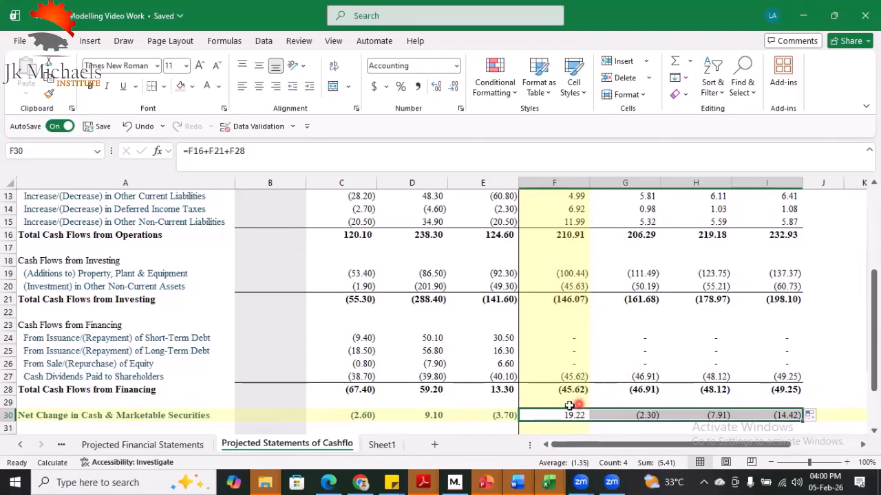
- Copy the formatting of the historical net change cells C30:E30 onto the forecast cells F30:H30
{"action": "scroll", "coordinate": [558, 406], "scroll_direction": "down", "scroll_amount": 1}
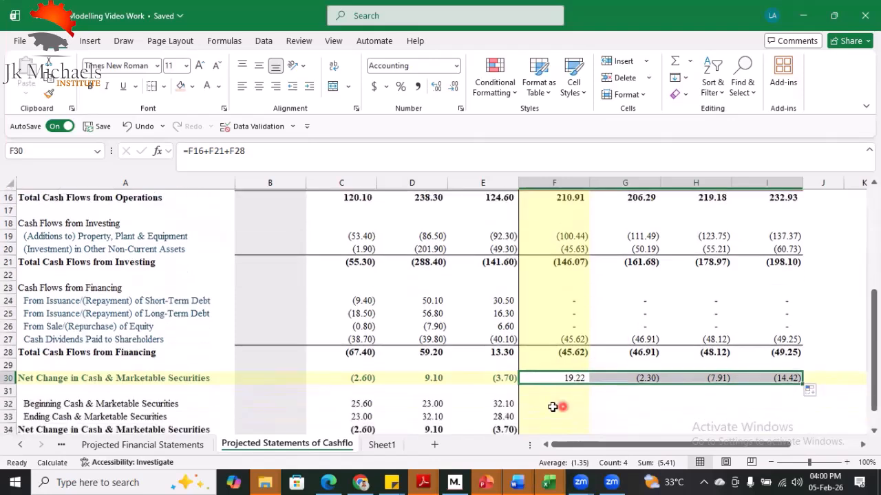
{"action": "left_click", "coordinate": [359, 376]}
{"action": "key", "text": "shift+Right"}
{"action": "key", "text": "shift+Right"}
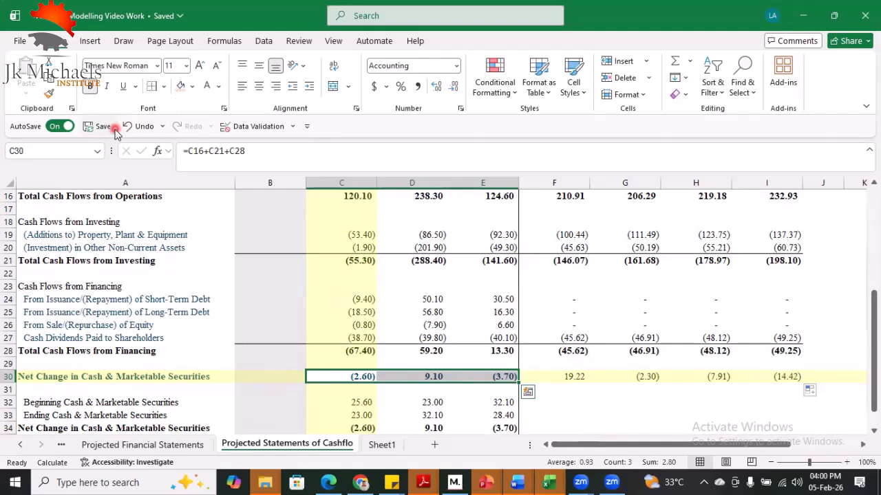
{"action": "left_click", "coordinate": [49, 94]}
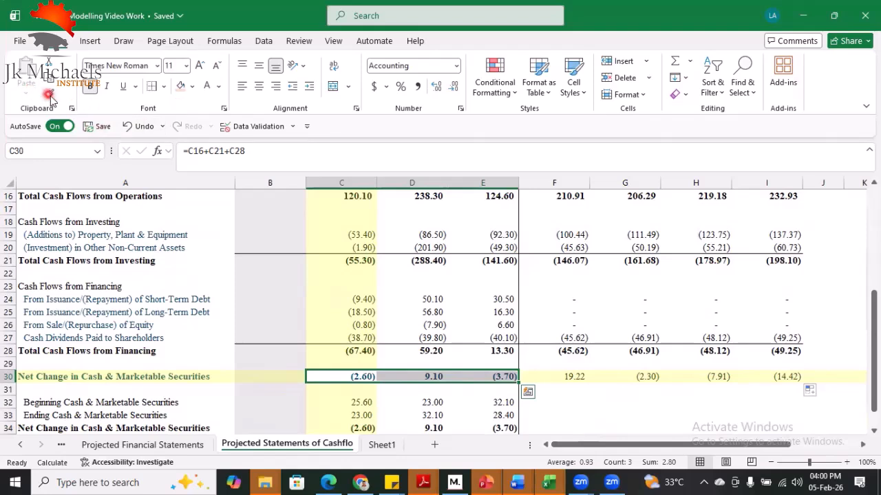
{"action": "left_click", "coordinate": [558, 371]}
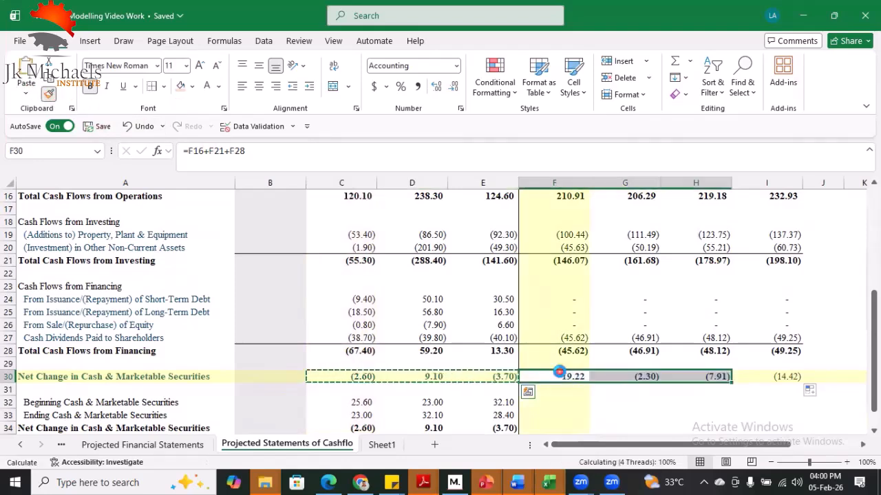
{"action": "left_click", "coordinate": [689, 410]}
{"action": "left_click", "coordinate": [715, 373]}
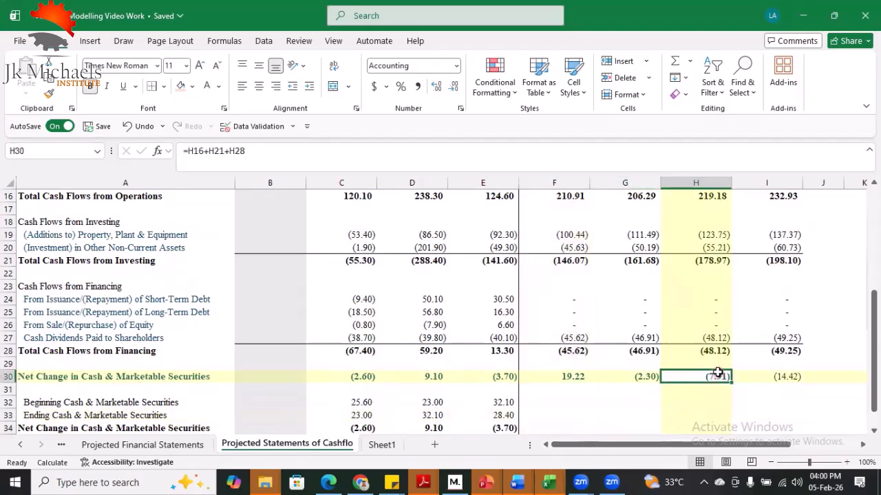
- Copy the formatting of the 2005 E net change cell H30 onto the 2006 E cell I30
{"action": "left_click", "coordinate": [165, 87]}
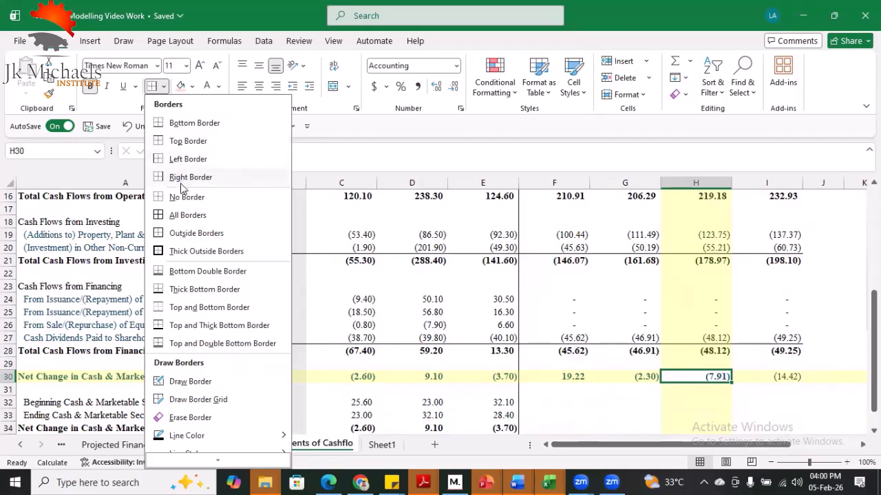
{"action": "left_click", "coordinate": [736, 328]}
{"action": "left_click", "coordinate": [743, 386]}
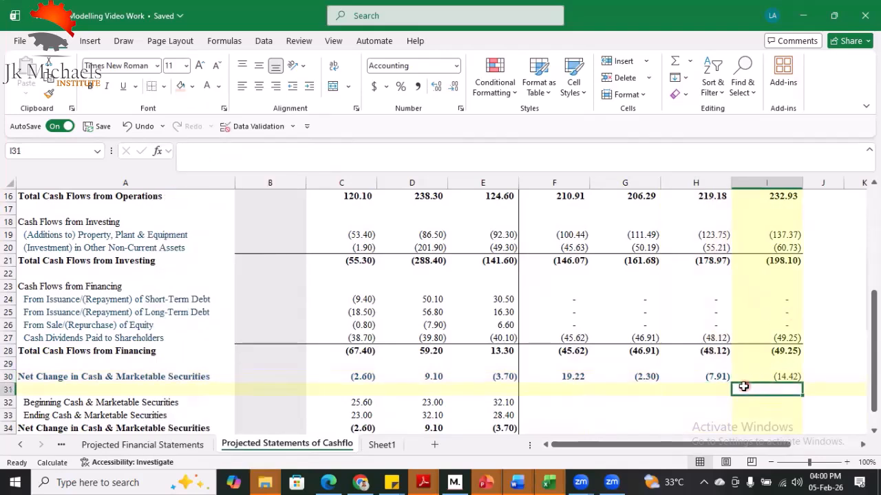
{"action": "left_click", "coordinate": [717, 377]}
{"action": "left_click", "coordinate": [46, 95]}
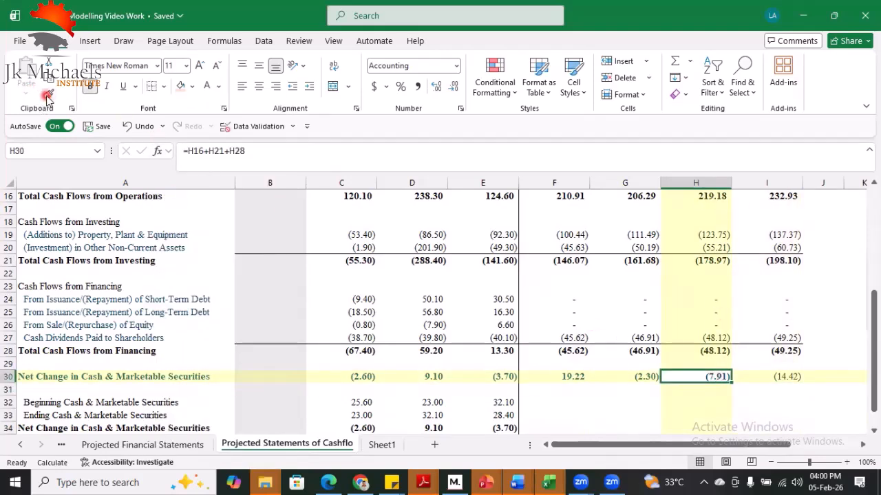
{"action": "left_click", "coordinate": [771, 373]}
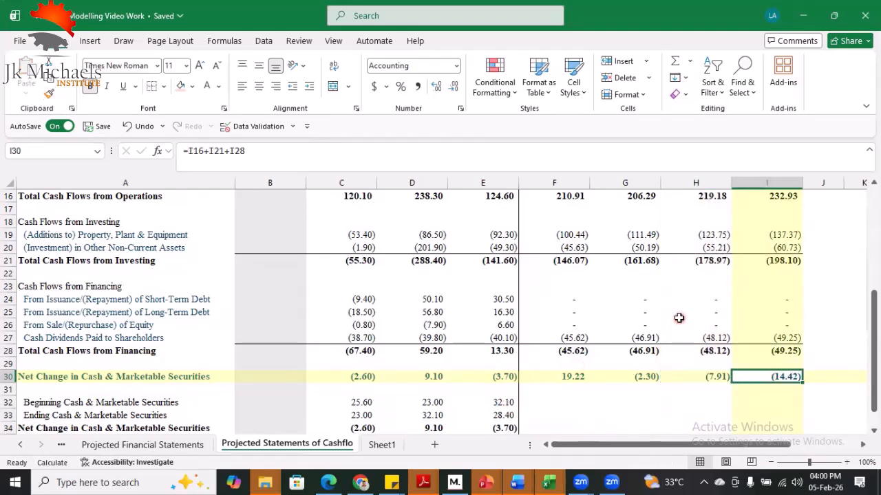
- Set 2003 E Beginning Cash & Marketable Securities in F32 to ='Projected Financial Statements'!E27
{"action": "scroll", "coordinate": [735, 352], "scroll_direction": "down", "scroll_amount": 2}
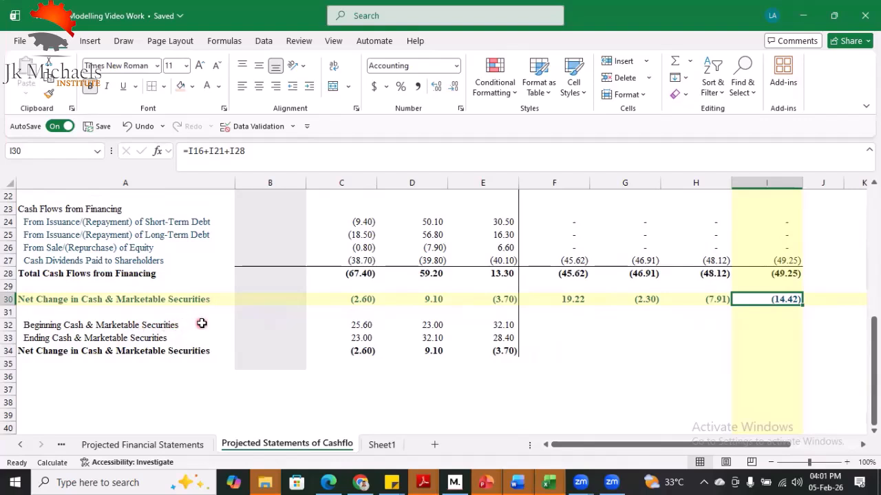
{"action": "left_click", "coordinate": [572, 328]}
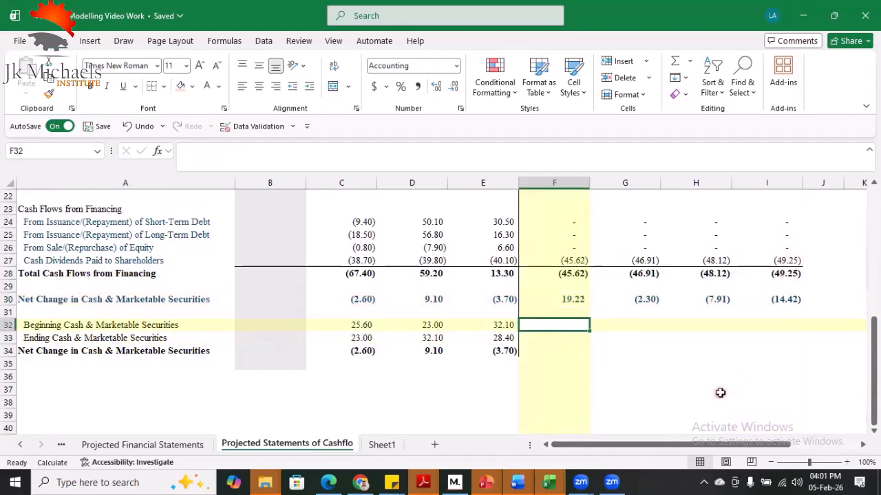
{"action": "type", "text": "="}
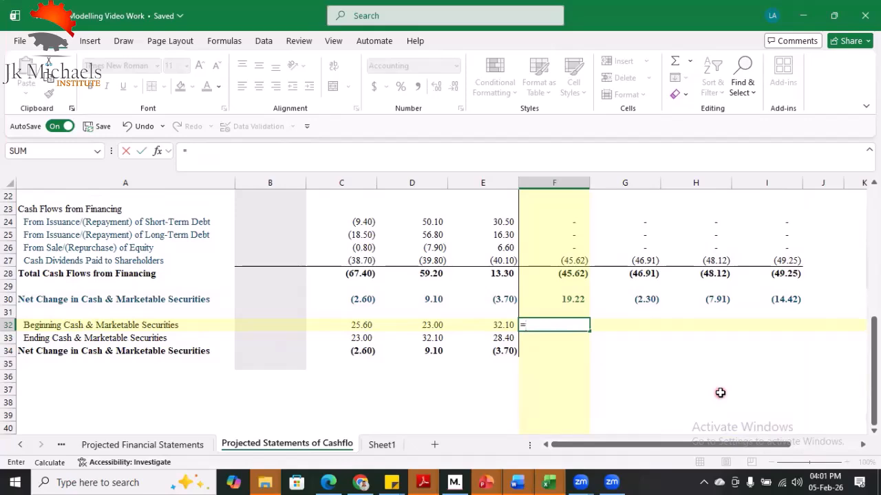
{"action": "left_click", "coordinate": [173, 446]}
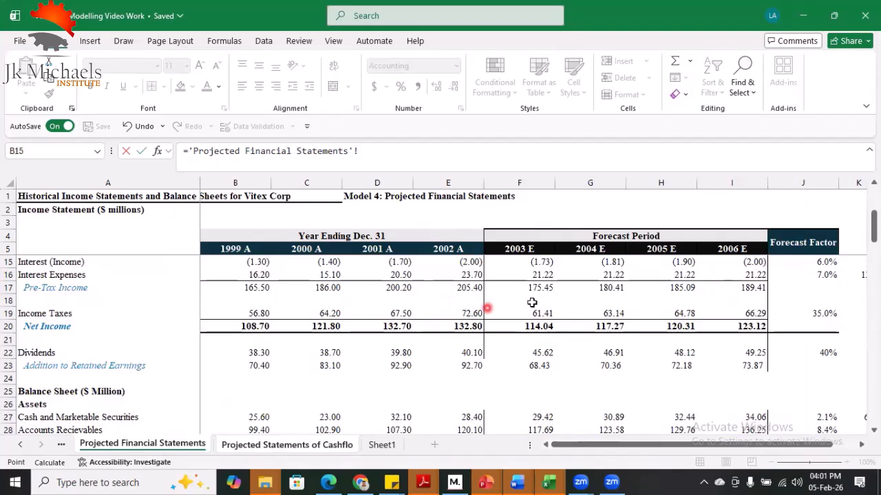
{"action": "scroll", "coordinate": [540, 313], "scroll_direction": "down", "scroll_amount": 2}
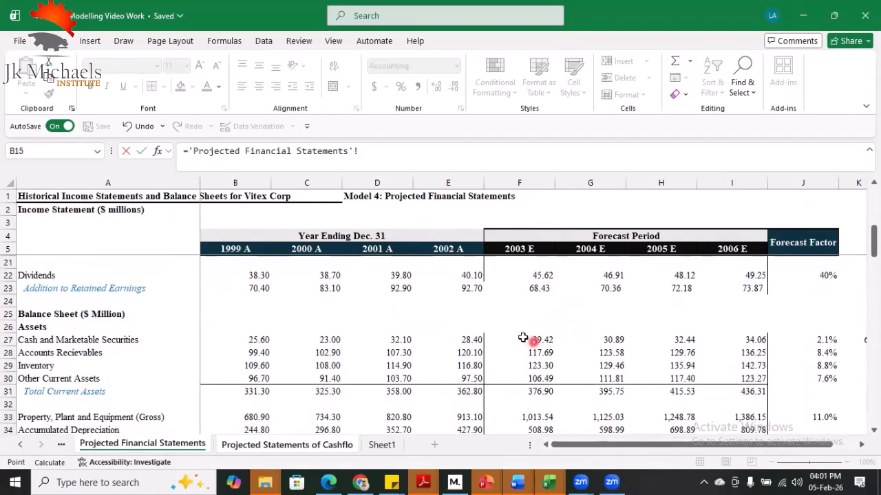
{"action": "left_click", "coordinate": [466, 340]}
{"action": "key", "text": "Return"}
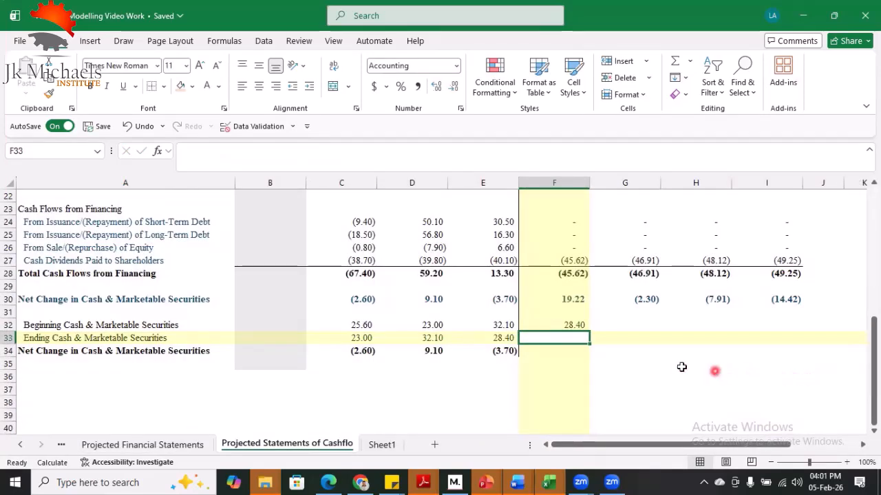
- Set 2003 E Ending Cash & Marketable Securities in F33 to ='Projected Financial Statements'!F27
{"action": "type", "text": "="}
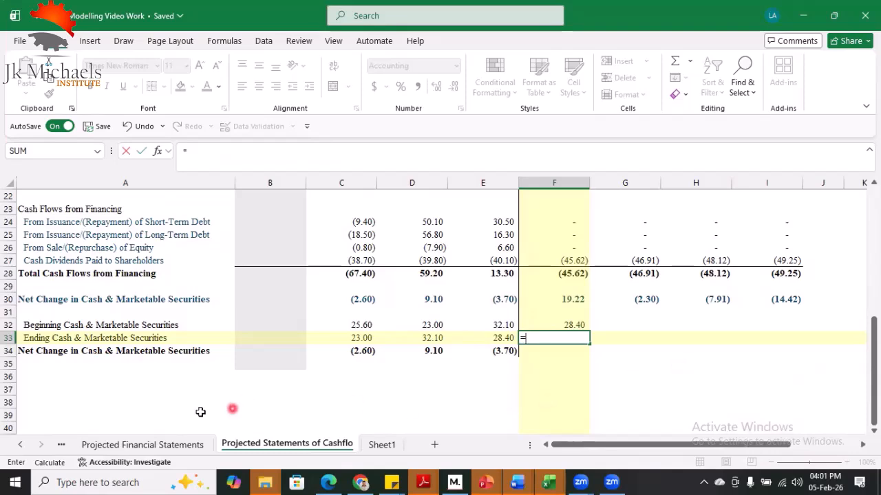
{"action": "left_click", "coordinate": [170, 446]}
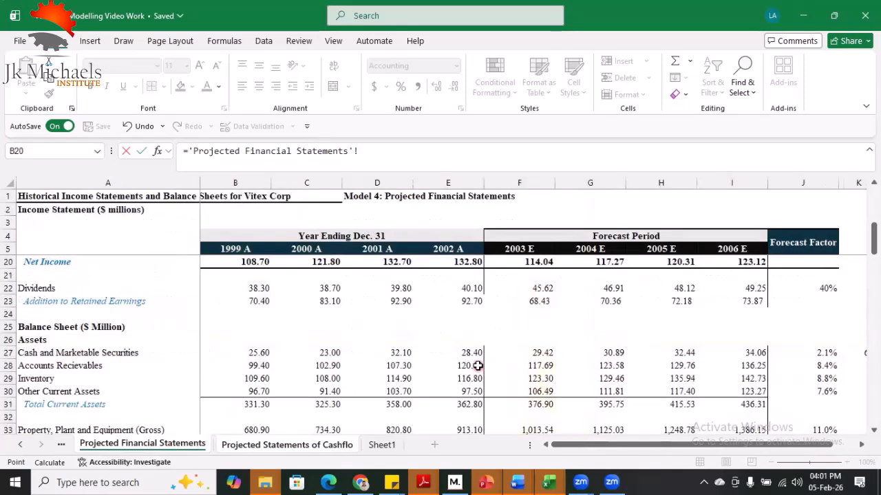
{"action": "left_click", "coordinate": [538, 349]}
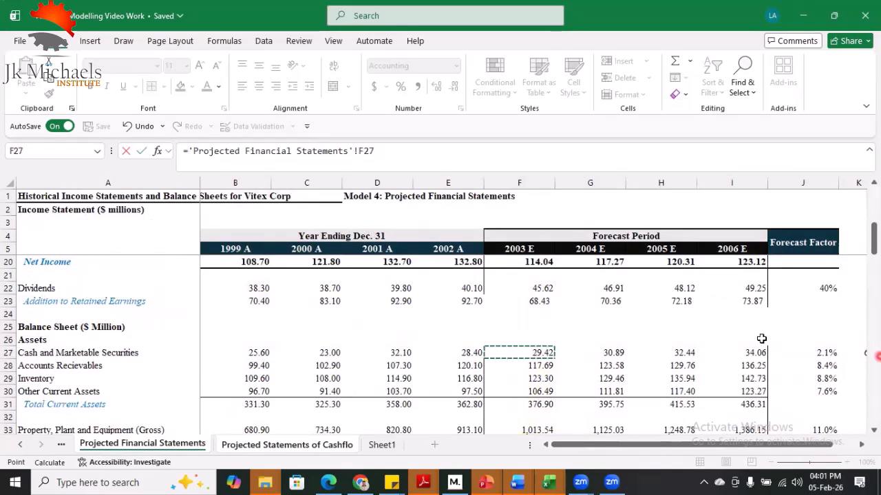
{"action": "key", "text": "Return"}
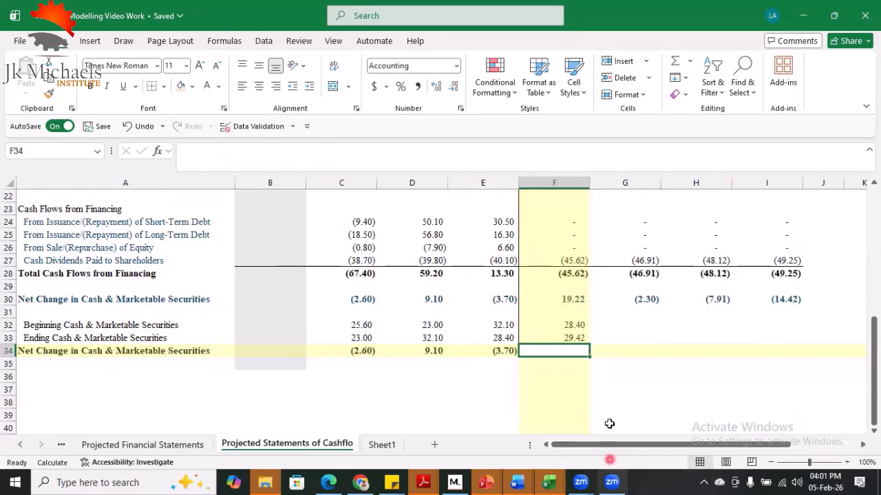
- Set 2004 E Beginning Cash & Marketable Securities in G32 to ='Projected Financial Statements'!F27
{"action": "left_click", "coordinate": [616, 322]}
{"action": "type", "text": "="}
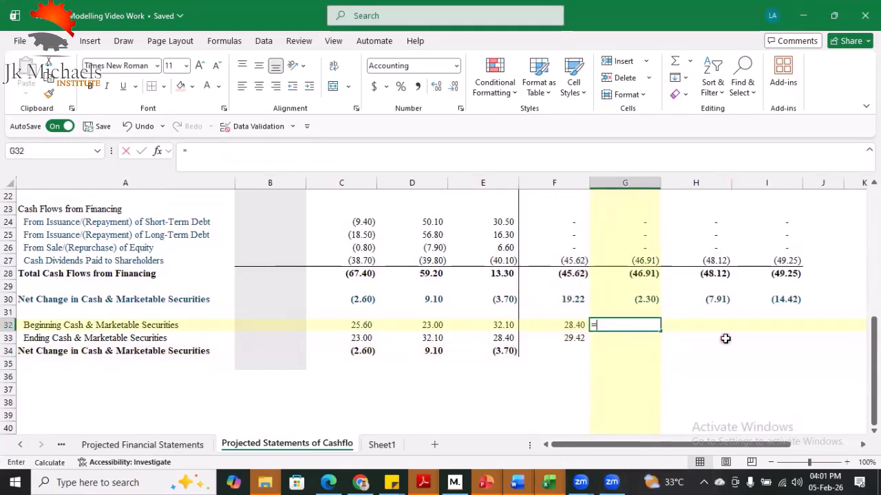
{"action": "left_click", "coordinate": [166, 443]}
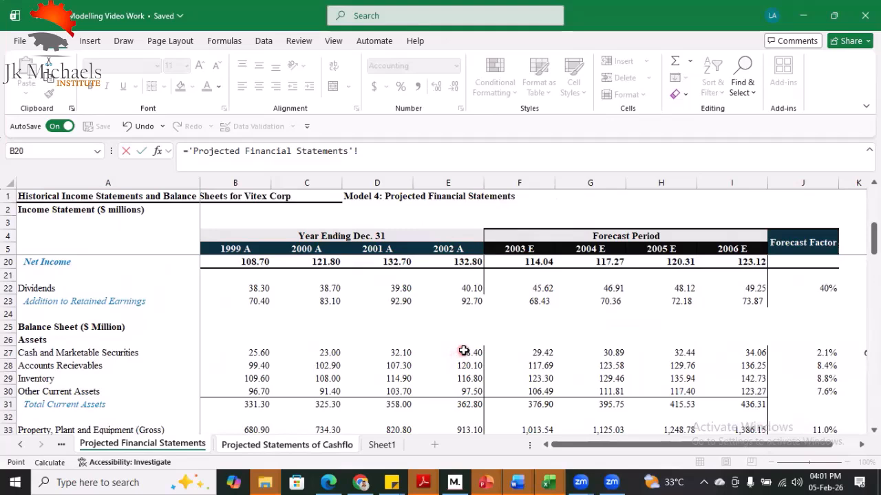
{"action": "left_click", "coordinate": [544, 352]}
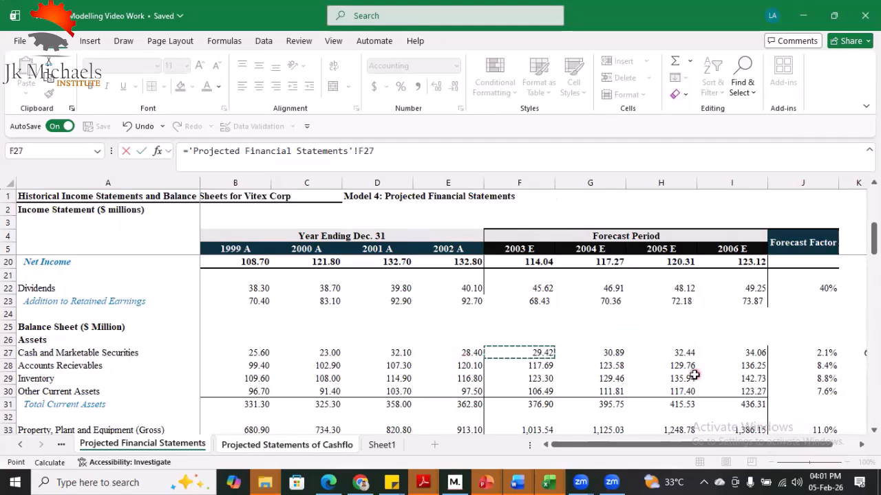
{"action": "key", "text": "Return"}
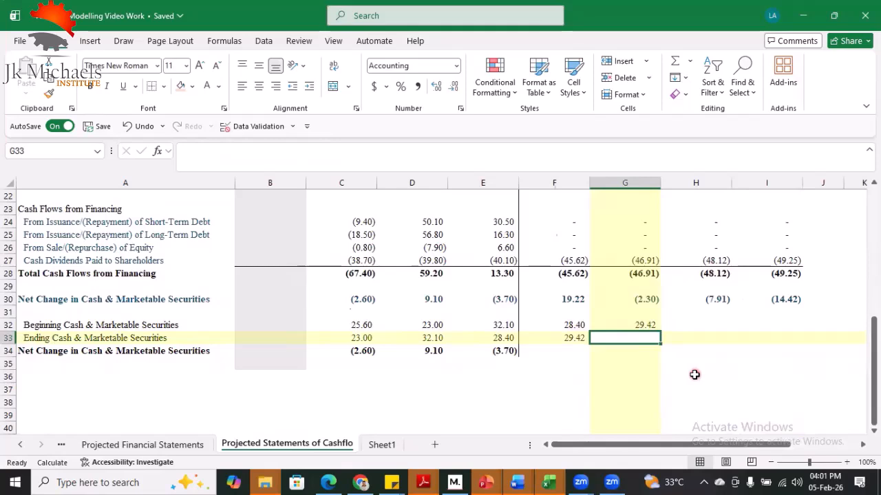
- Set 2004 E Ending Cash & Marketable Securities in G33 to ='Projected Financial Statements'!G27
{"action": "type", "text": "="}
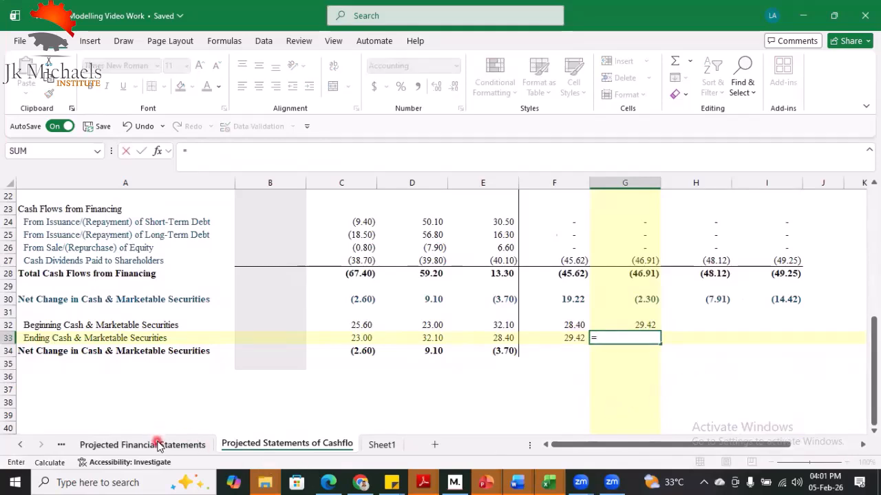
{"action": "left_click", "coordinate": [158, 445]}
{"action": "left_click", "coordinate": [612, 354]}
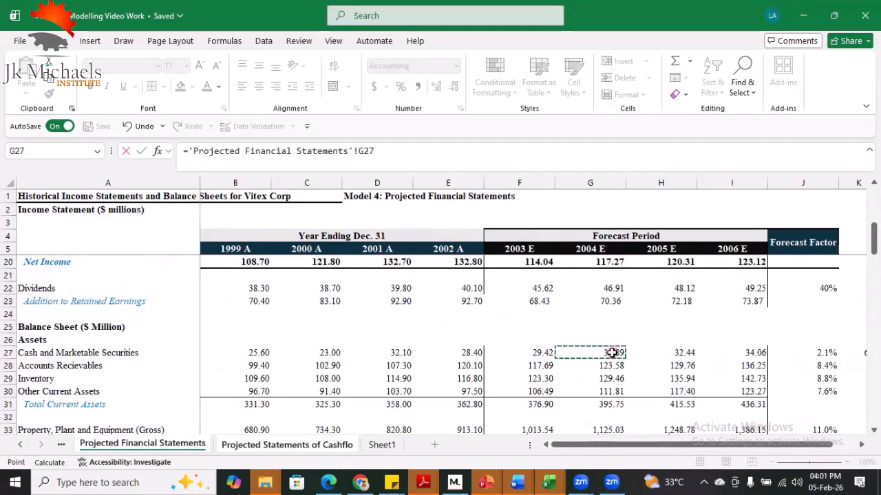
{"action": "key", "text": "Return"}
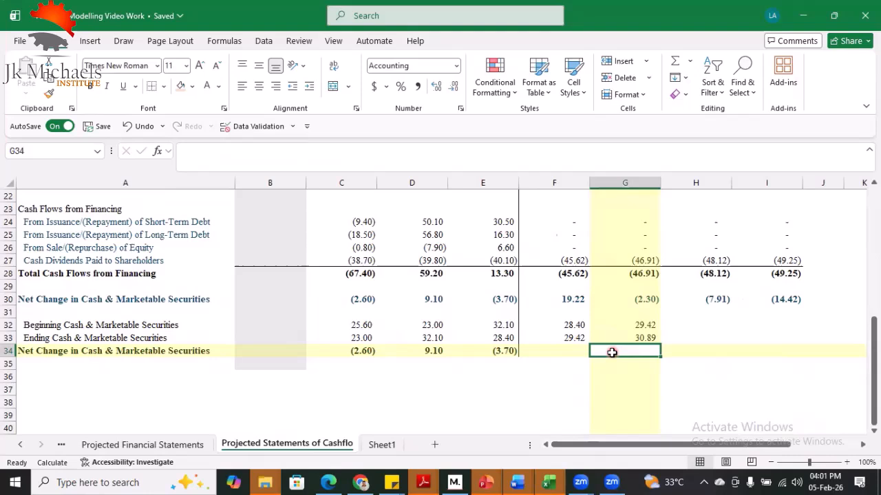
- Set 2005 E Beginning Cash & Marketable Securities in H32 to ='Projected Financial Statements'!G27
{"action": "left_click", "coordinate": [679, 322]}
{"action": "type", "text": "="}
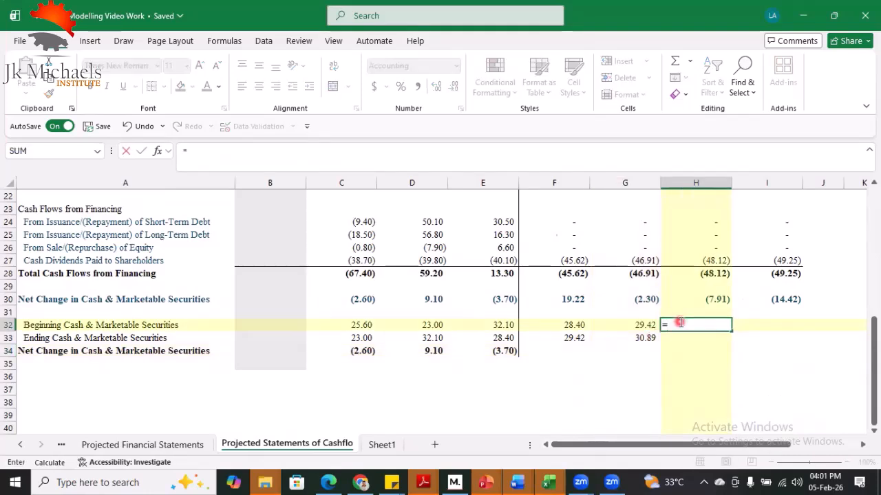
{"action": "left_click", "coordinate": [182, 445]}
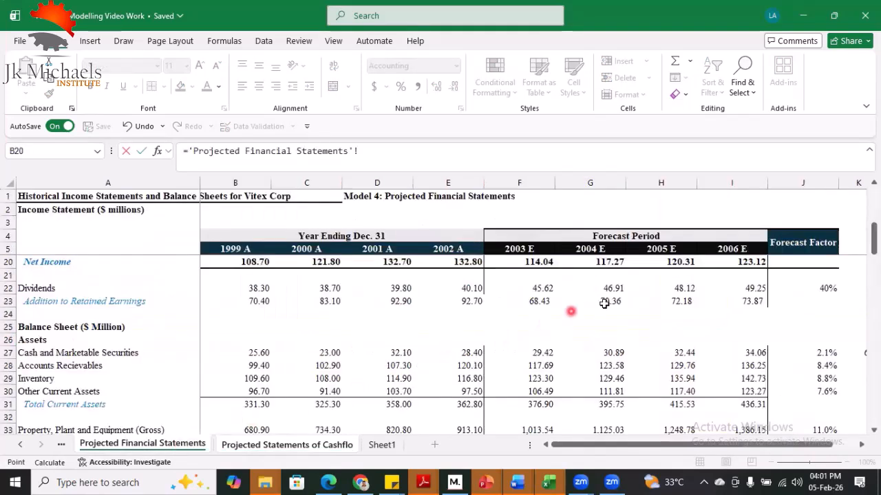
{"action": "left_click", "coordinate": [610, 353]}
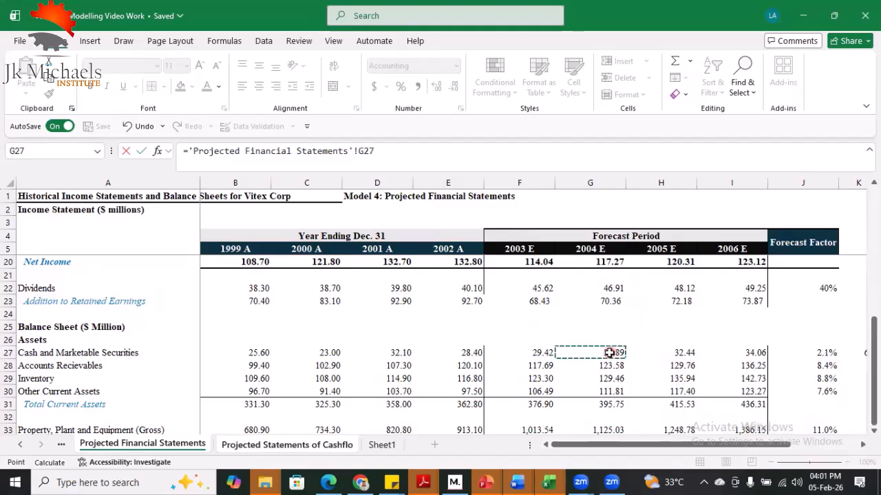
{"action": "key", "text": "Return"}
- Set 2005 E Ending Cash & Marketable Securities in H33 to ='Projected Financial Statements'!H27
{"action": "type", "text": "="}
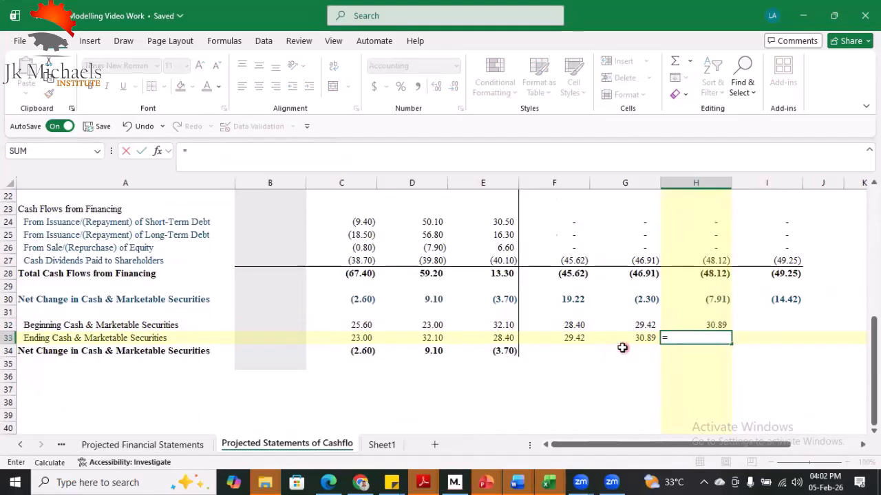
{"action": "left_click", "coordinate": [157, 447]}
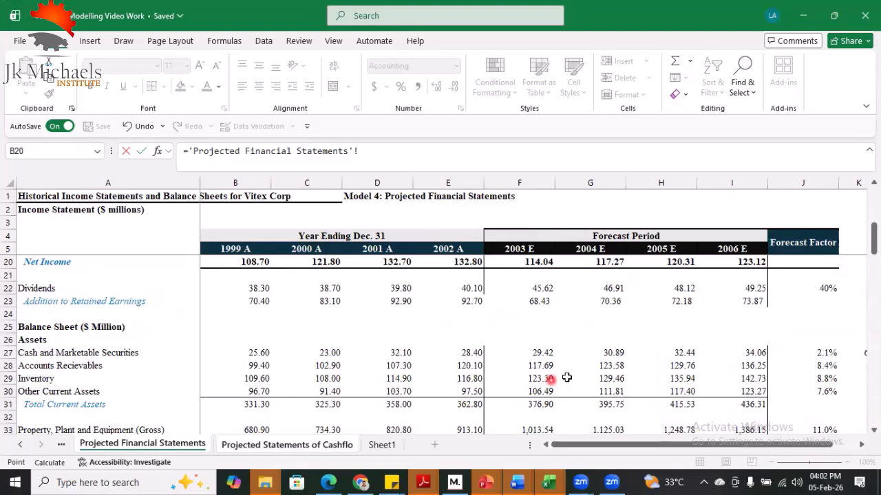
{"action": "left_click", "coordinate": [692, 354]}
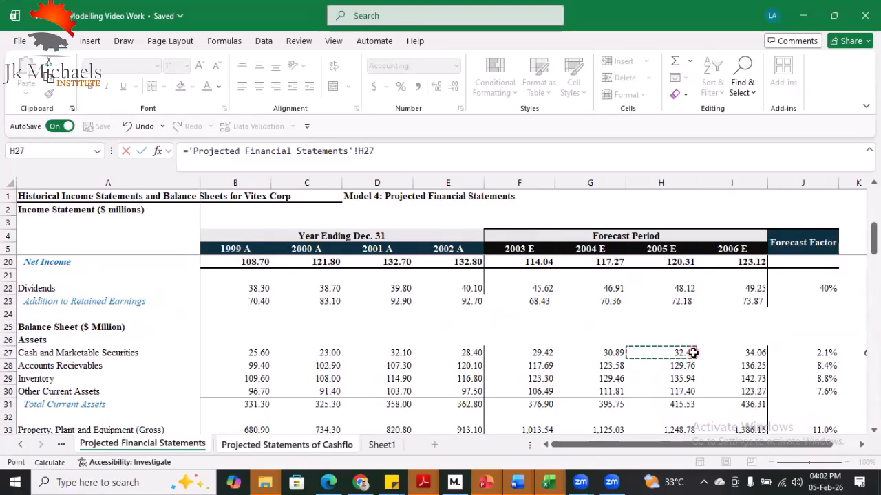
{"action": "key", "text": "Return"}
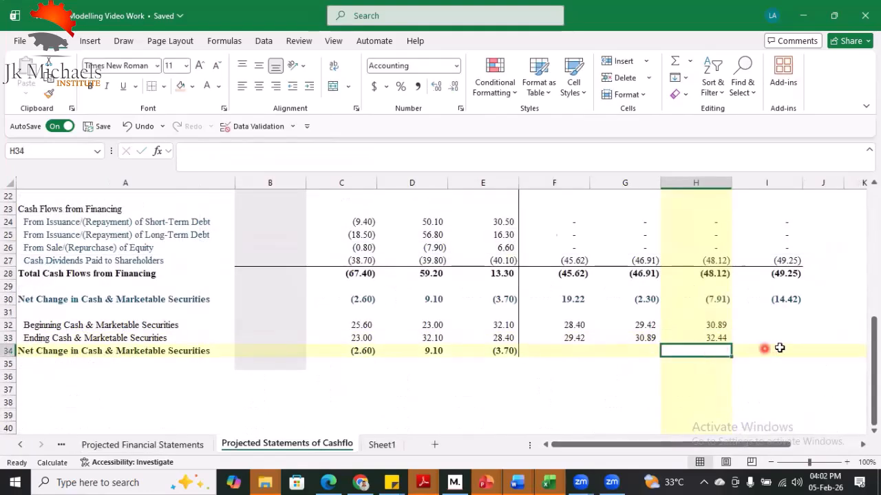
- Set 2006 E Beginning Cash & Marketable Securities in I32 to ='Projected Financial Statements'!H27
{"action": "left_click", "coordinate": [762, 326]}
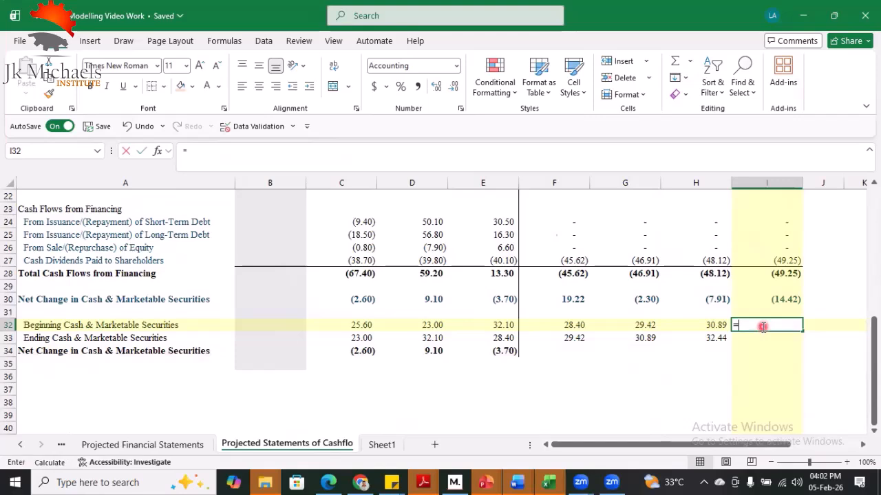
{"action": "type", "text": "="}
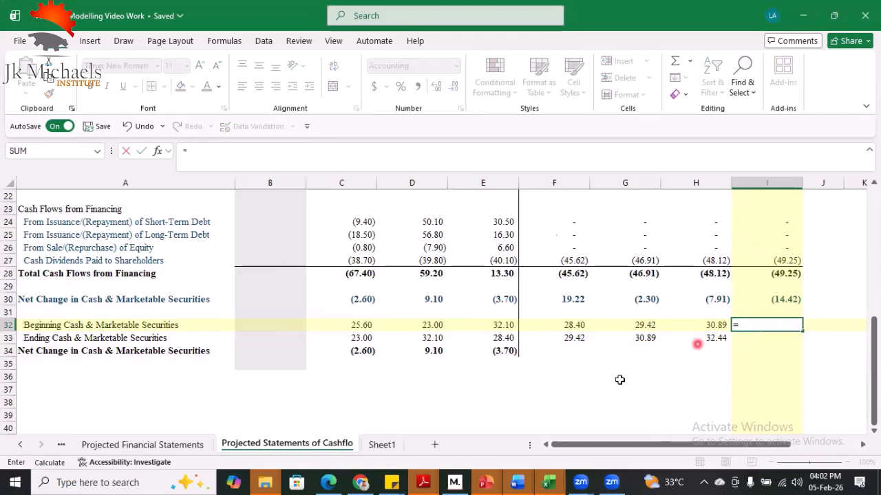
{"action": "left_click", "coordinate": [157, 447]}
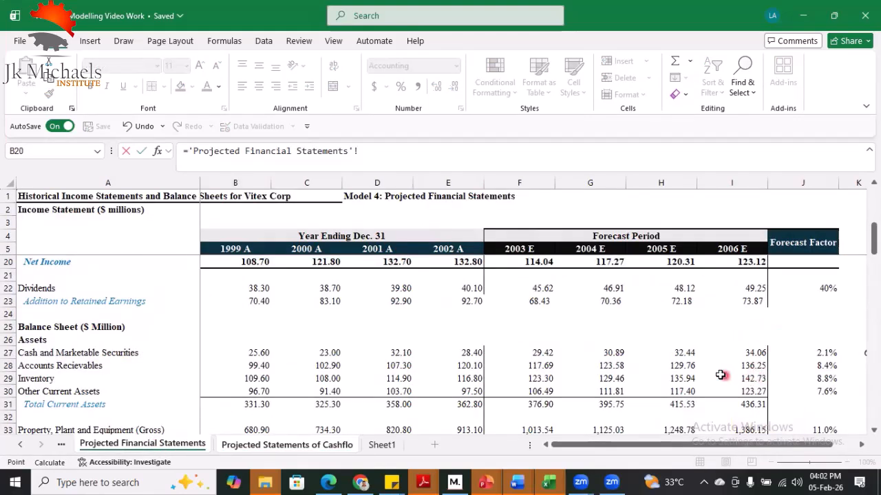
{"action": "left_click", "coordinate": [677, 353]}
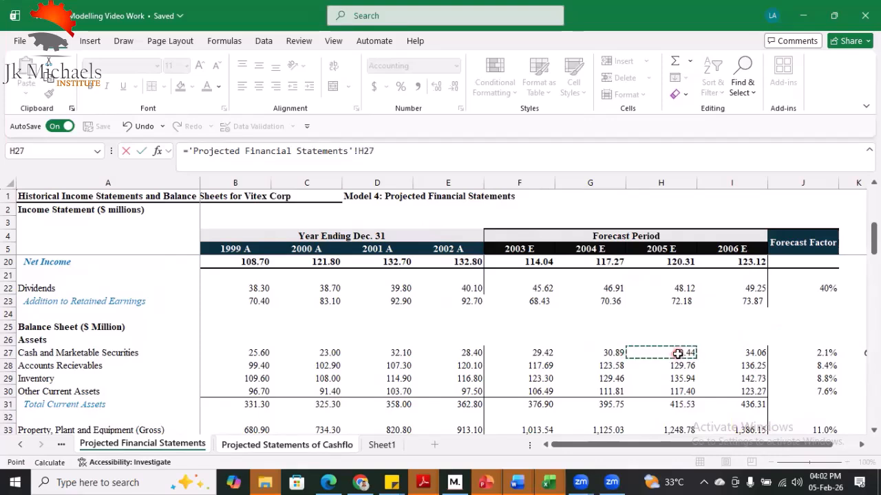
{"action": "key", "text": "Return"}
- Set 2006 E Ending Cash & Marketable Securities in I33 to ='Projected Financial Statements'!I27
{"action": "type", "text": "="}
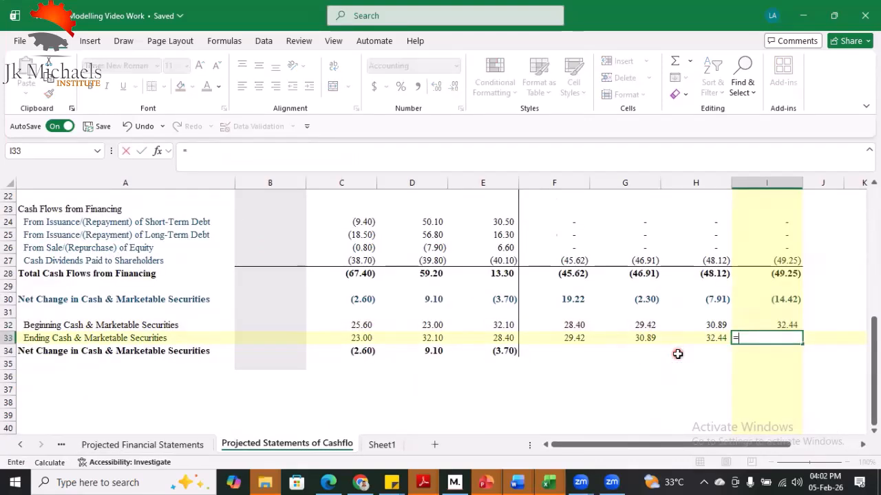
{"action": "left_click", "coordinate": [173, 445]}
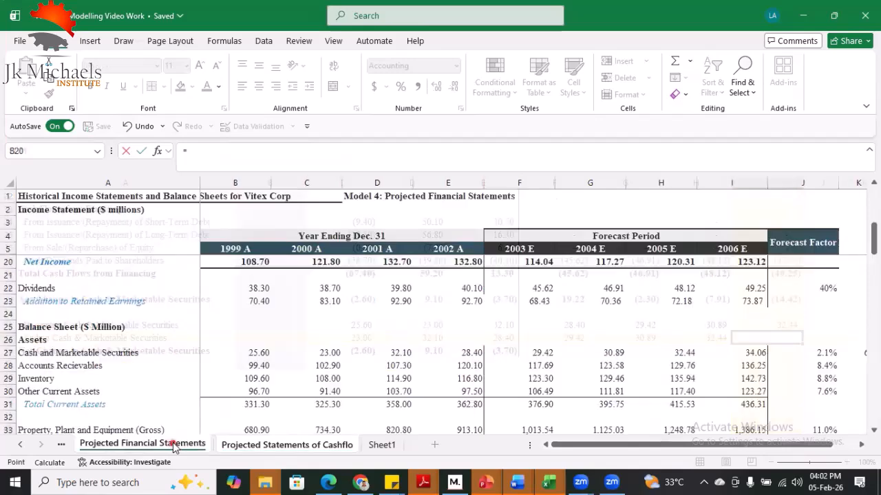
{"action": "left_click", "coordinate": [755, 353]}
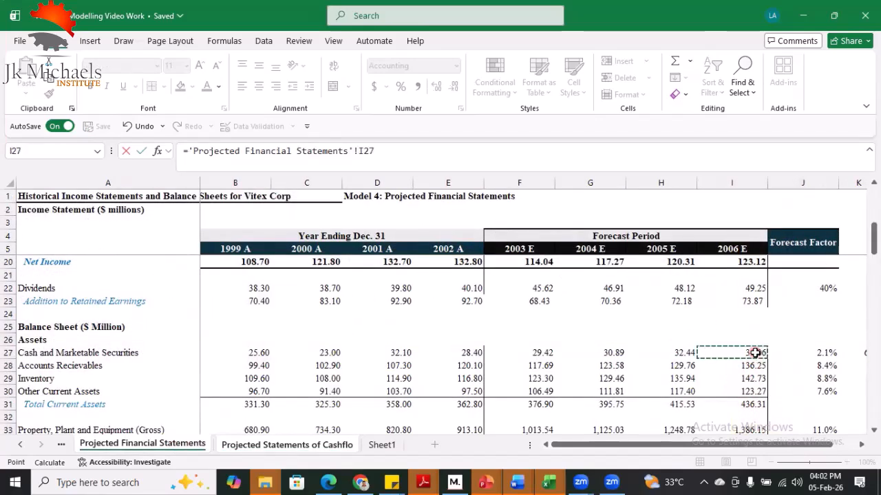
{"action": "key", "text": "Return"}
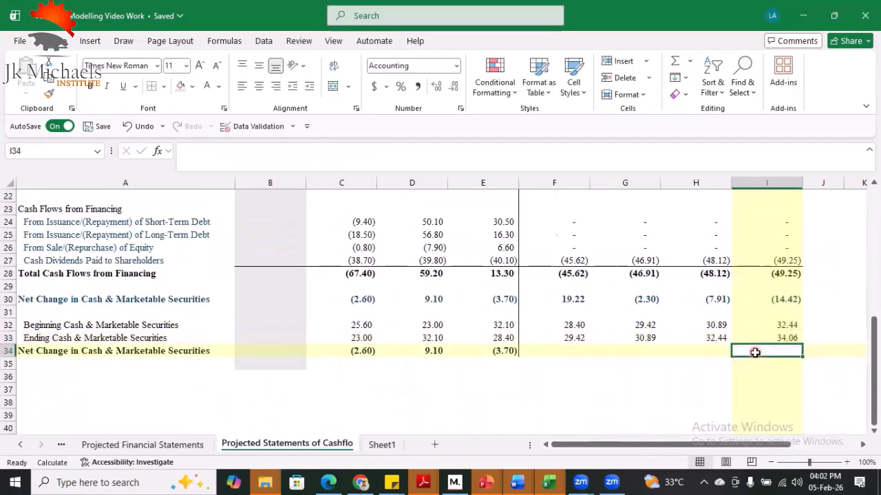
- Calculate the 2003 E Net Change in Cash & Marketable Securities in F34 as =F33-F32
{"action": "left_click", "coordinate": [553, 351]}
{"action": "type", "text": "="}
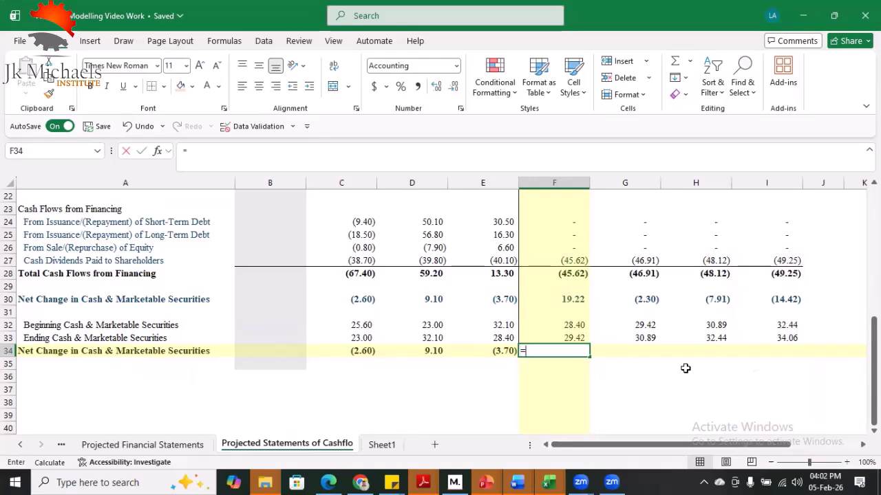
{"action": "left_click", "coordinate": [556, 338]}
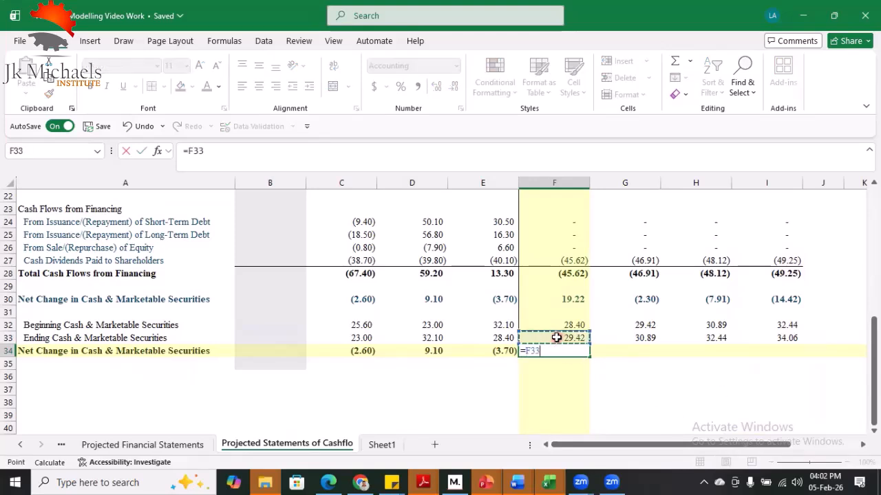
{"action": "type", "text": "-"}
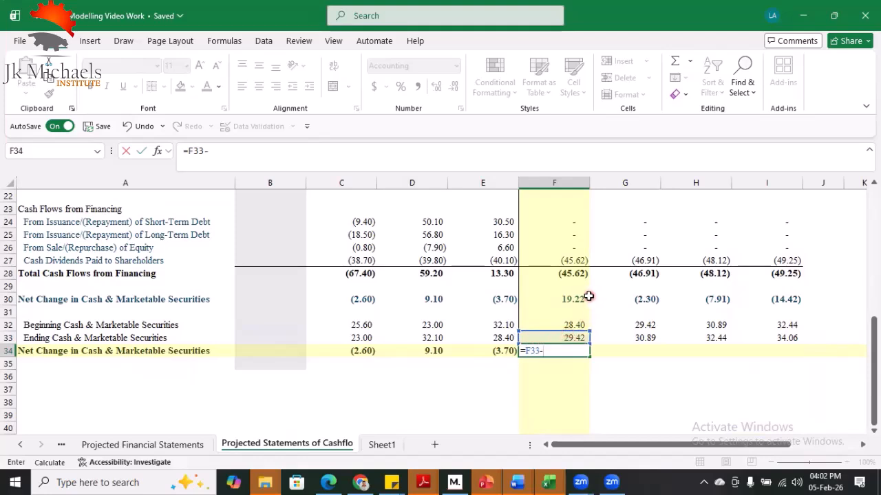
{"action": "left_click", "coordinate": [559, 325]}
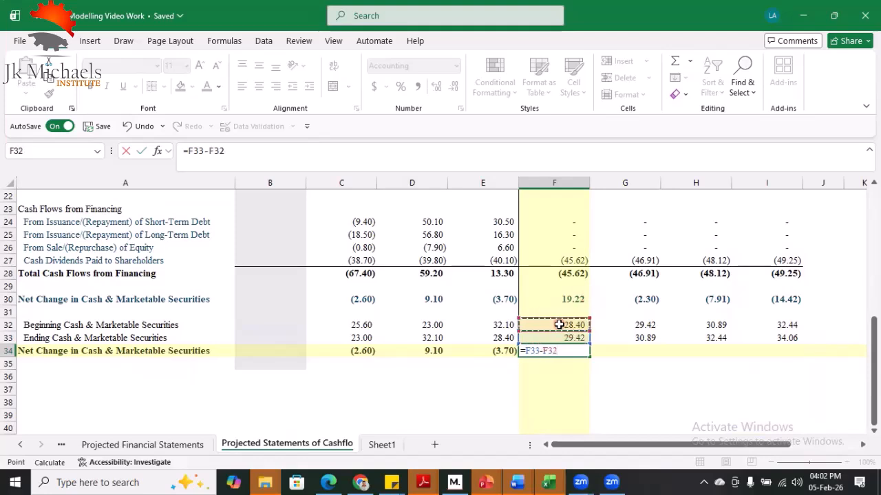
{"action": "key", "text": "Return"}
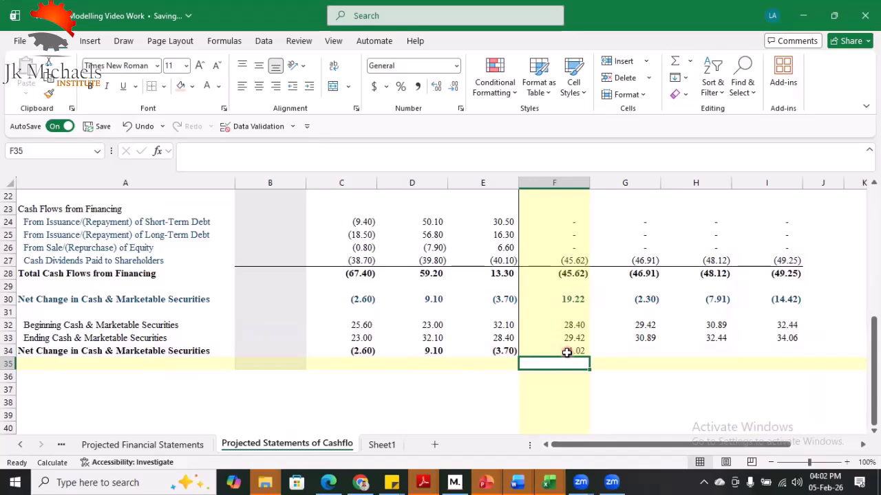
- Copy the F34 net change formula across G34:I34 for the 2004 E to 2006 E forecast years
{"action": "left_click", "coordinate": [564, 351]}
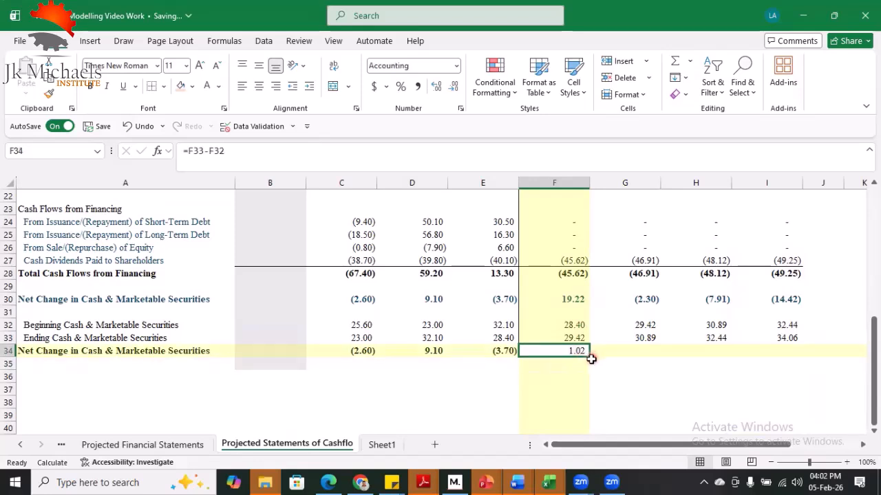
{"action": "left_click_drag", "start_coordinate": [590, 357], "coordinate": [645, 355]}
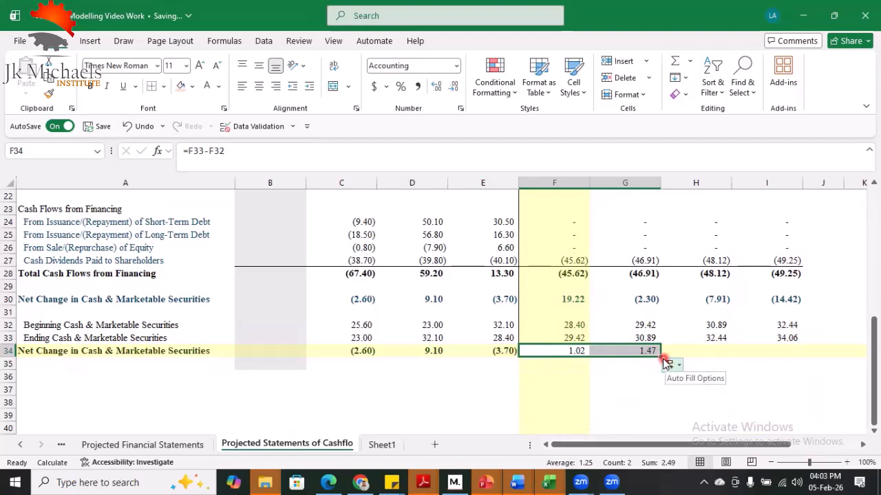
{"action": "left_click", "coordinate": [600, 389]}
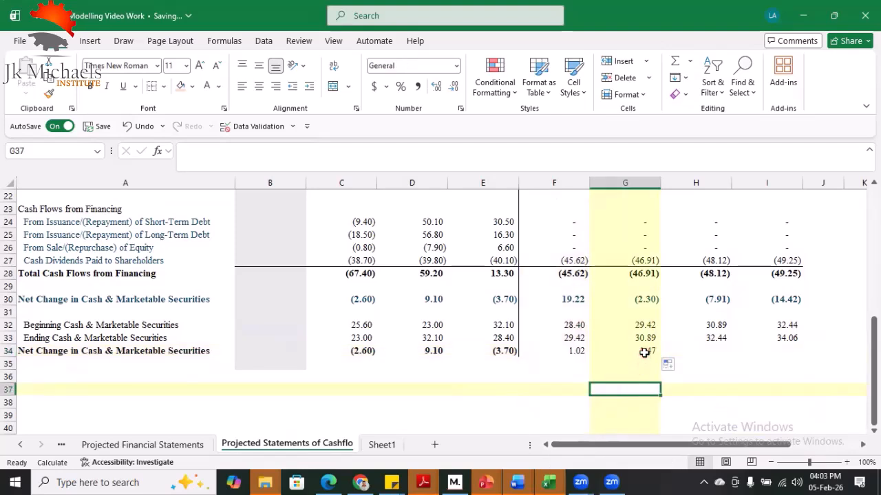
{"action": "left_click", "coordinate": [652, 352]}
{"action": "left_click_drag", "start_coordinate": [660, 356], "coordinate": [759, 365]}
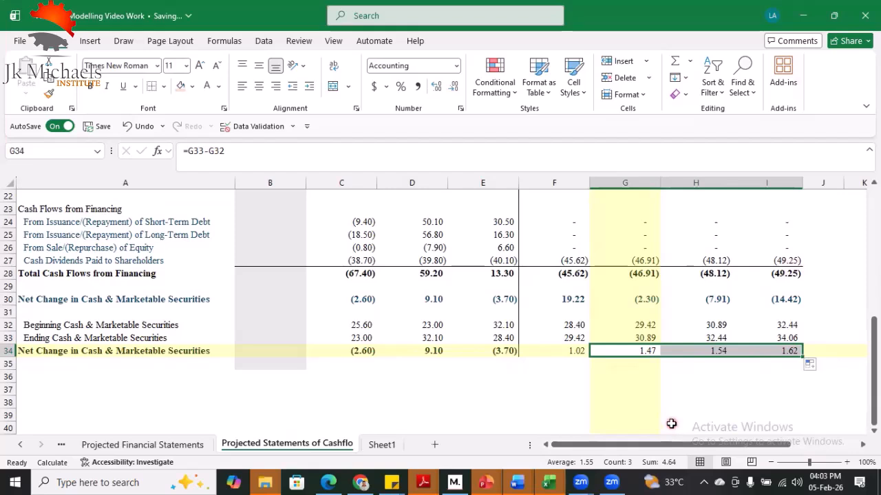
- Make the forecast net change figures in F34:I34 bold
{"action": "left_click", "coordinate": [563, 355]}
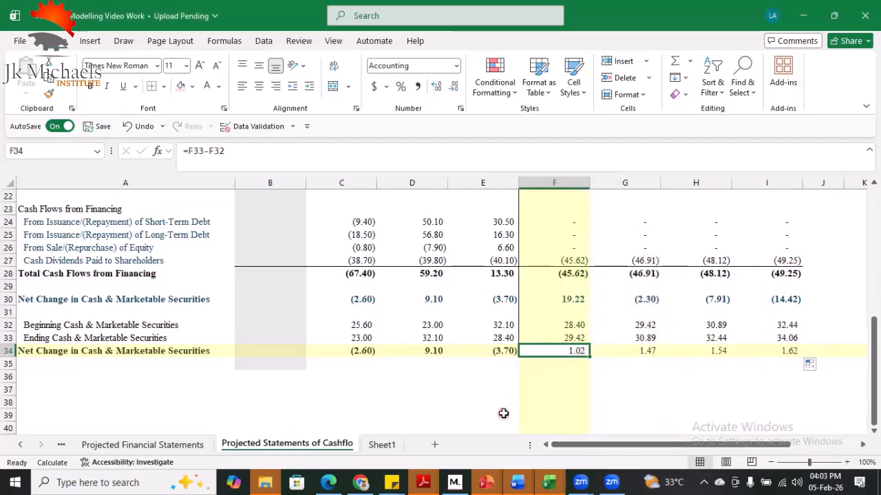
{"action": "key", "text": "shift+Right"}
{"action": "key", "text": "shift+Right"}
{"action": "key", "text": "shift+Right"}
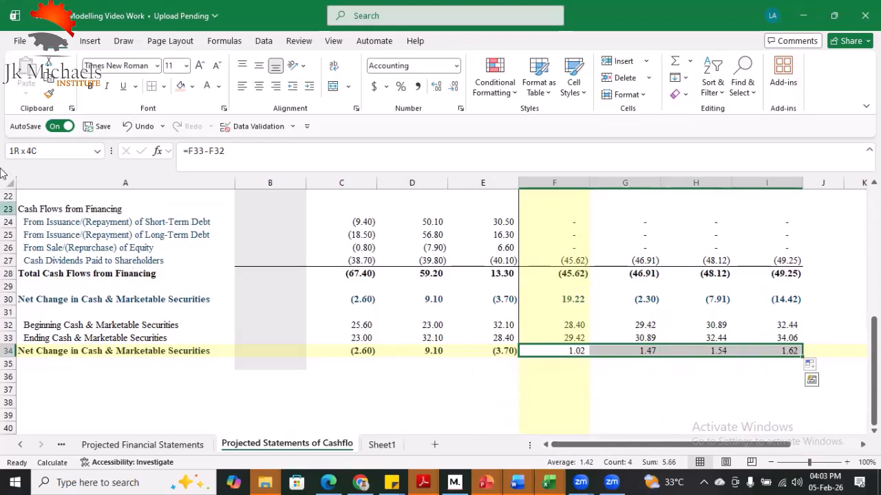
{"action": "left_click", "coordinate": [90, 86]}
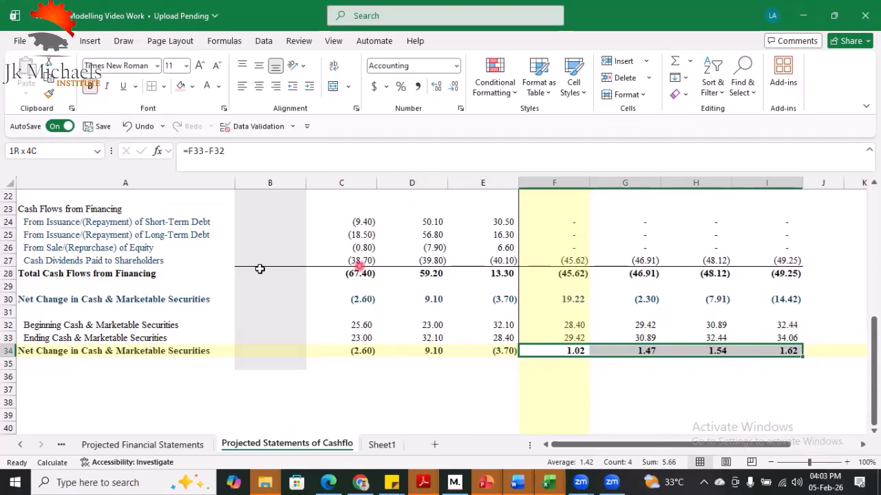
- Compare the Net Change in Cash & Marketable Securities in rows 30 and 34 across the historical and forecast years
{"action": "left_click", "coordinate": [361, 301]}
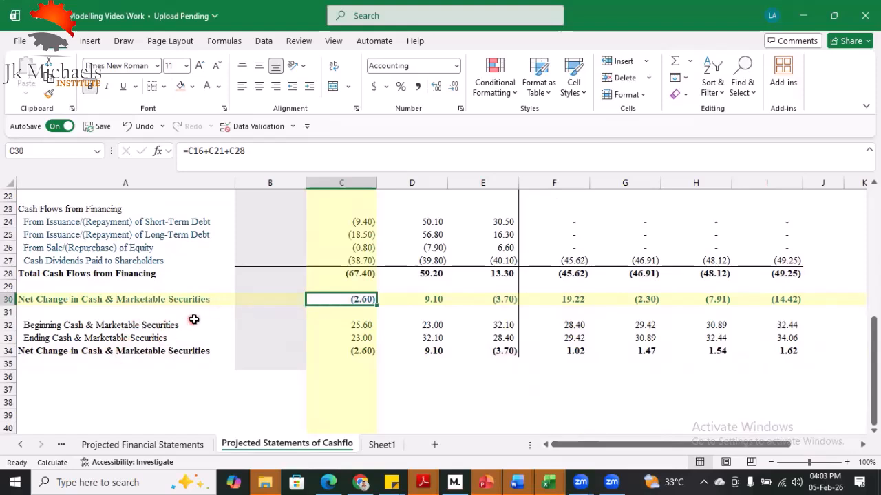
{"action": "left_click", "coordinate": [427, 299]}
{"action": "left_click", "coordinate": [503, 300]}
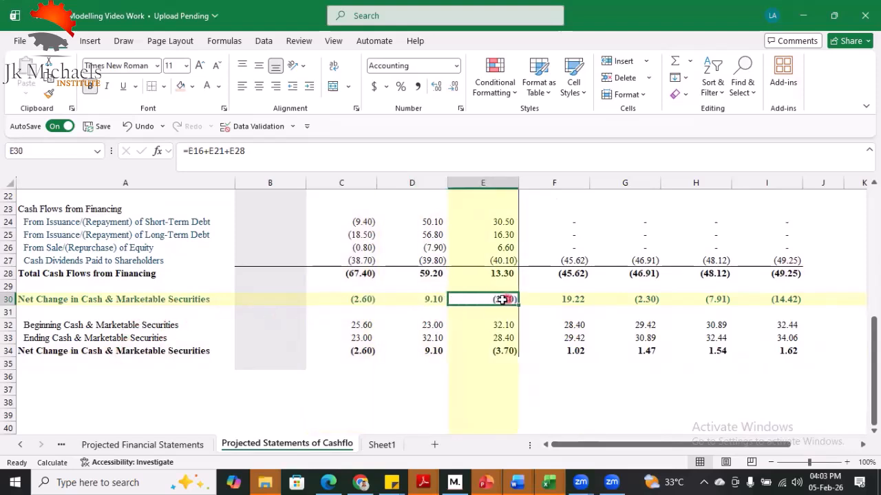
{"action": "left_click", "coordinate": [364, 352]}
{"action": "left_click", "coordinate": [421, 352]}
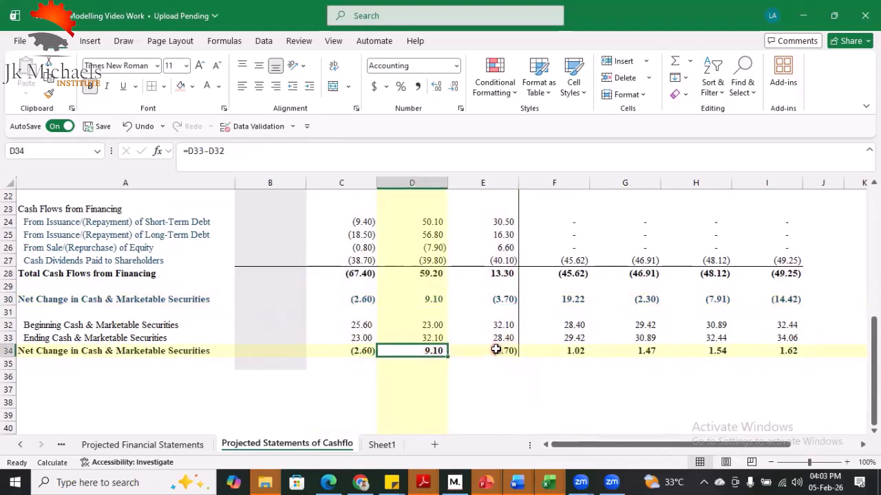
{"action": "left_click", "coordinate": [495, 351]}
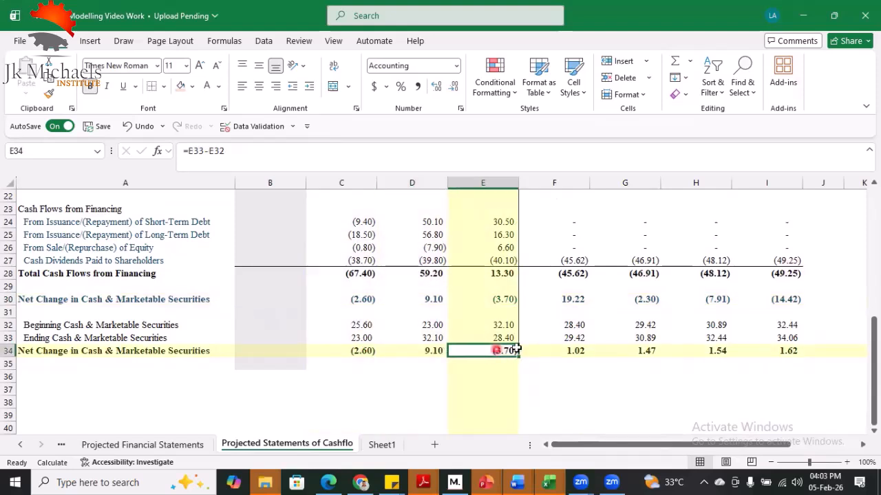
{"action": "left_click", "coordinate": [569, 301]}
{"action": "left_click", "coordinate": [575, 351]}
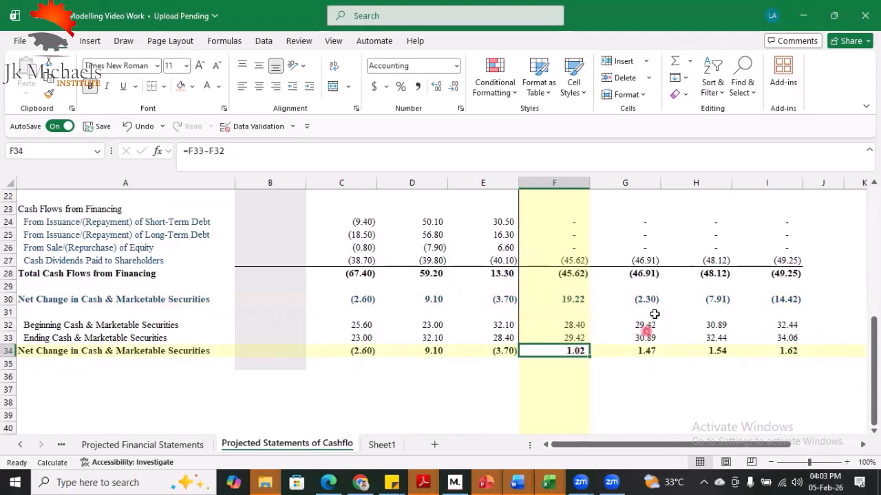
{"action": "left_click", "coordinate": [654, 302]}
{"action": "left_click", "coordinate": [650, 351]}
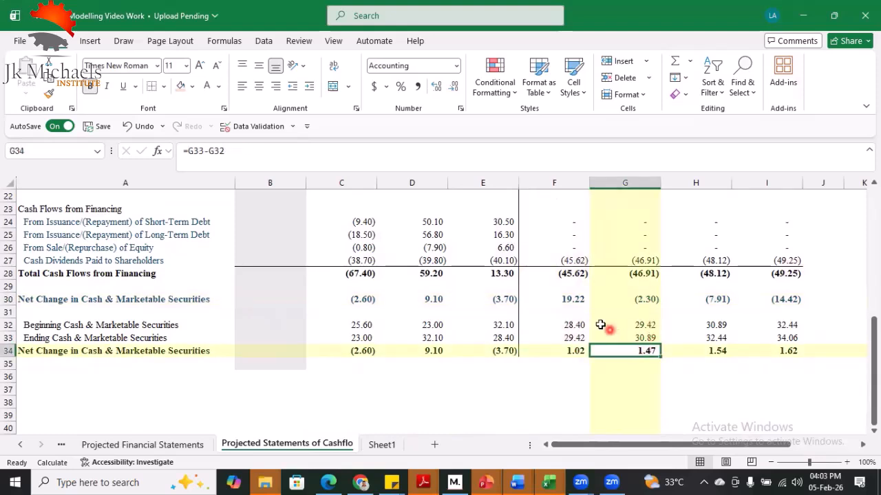
{"action": "left_click", "coordinate": [574, 300]}
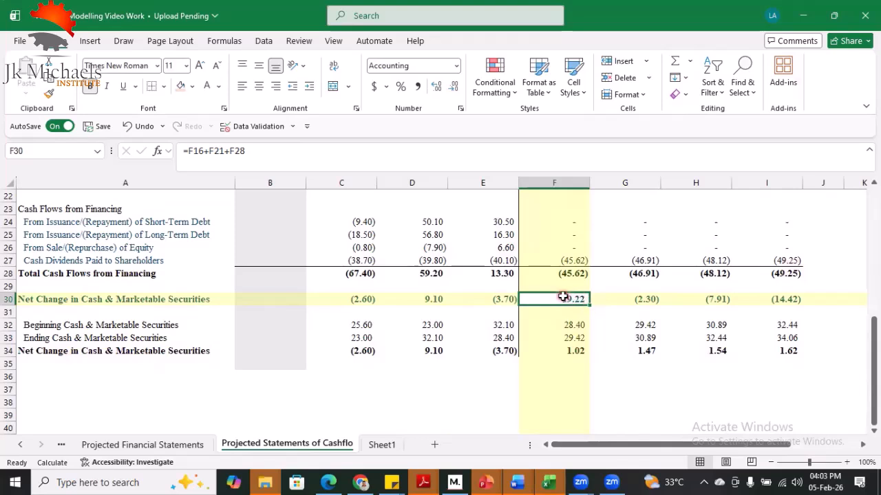
{"action": "left_click", "coordinate": [652, 301]}
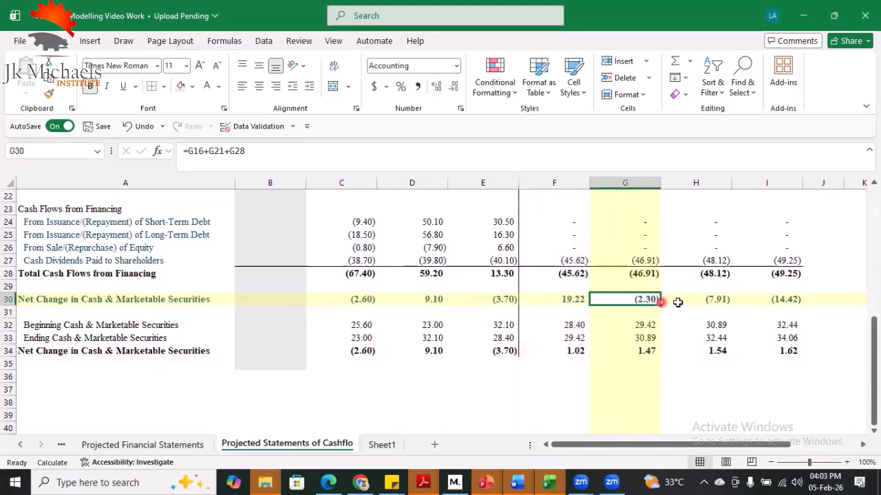
{"action": "left_click", "coordinate": [719, 300]}
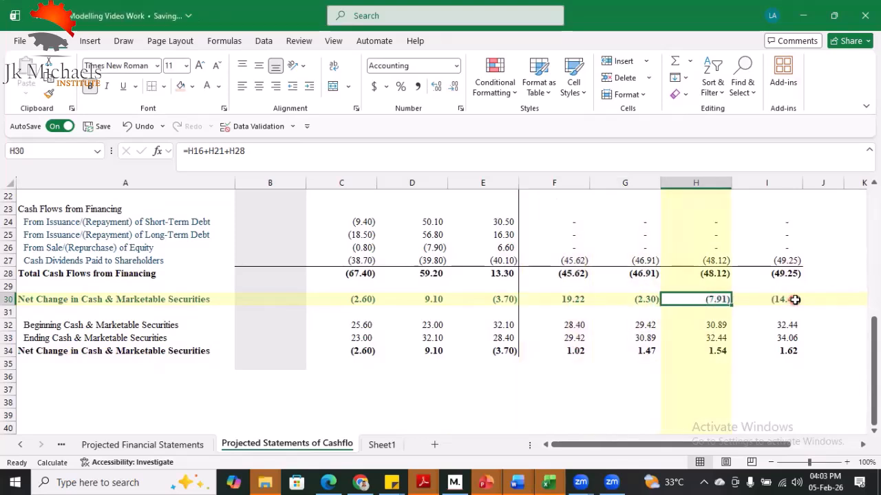
{"action": "left_click", "coordinate": [793, 301]}
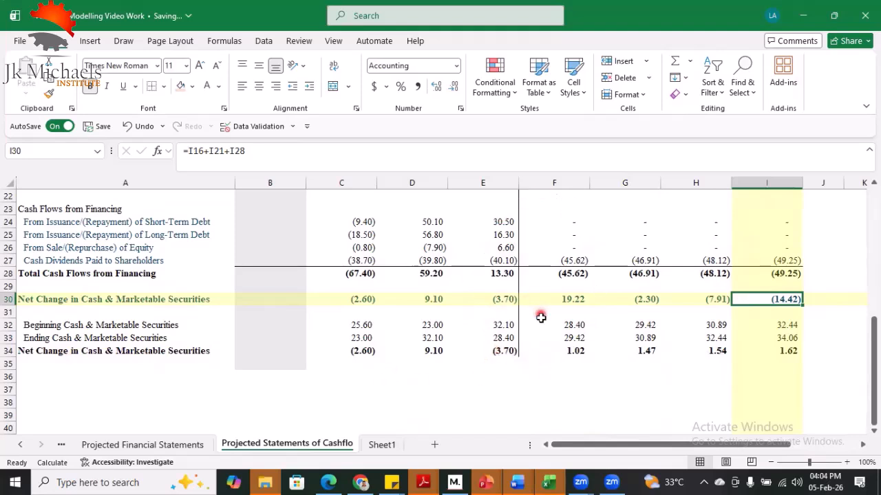
{"action": "scroll", "coordinate": [497, 354], "scroll_direction": "down", "scroll_amount": 2}
{"action": "scroll", "coordinate": [498, 354], "scroll_direction": "up", "scroll_amount": 2}
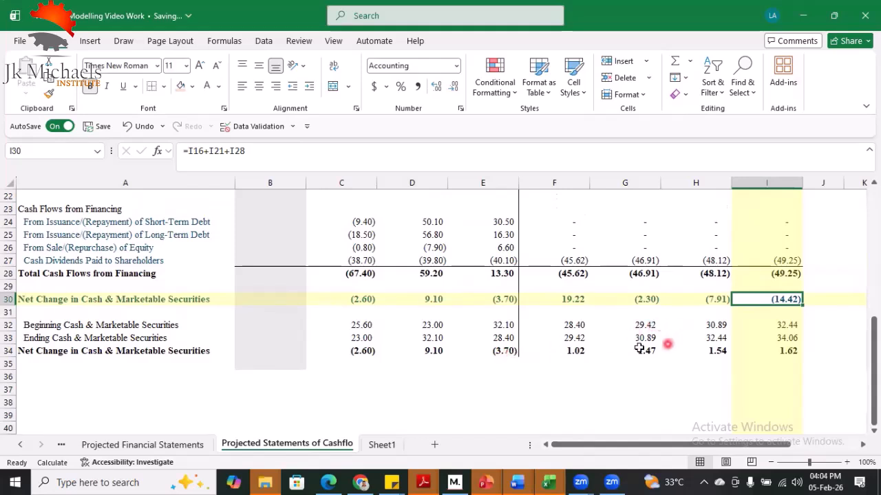
- Examine the forecast net change formulas in F30:I30 and compare the 2003 E figure in F30 with the balance-based one in F34
{"action": "left_click", "coordinate": [554, 297]}
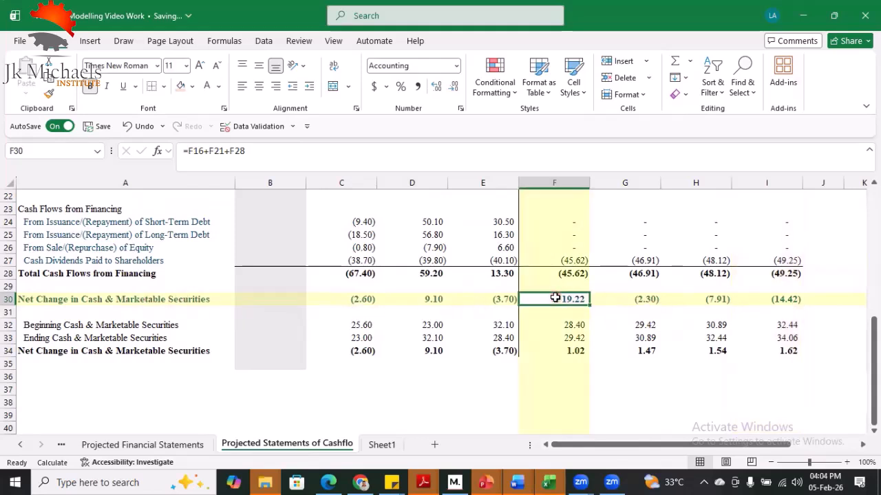
{"action": "left_click", "coordinate": [612, 300]}
{"action": "left_click", "coordinate": [714, 299]}
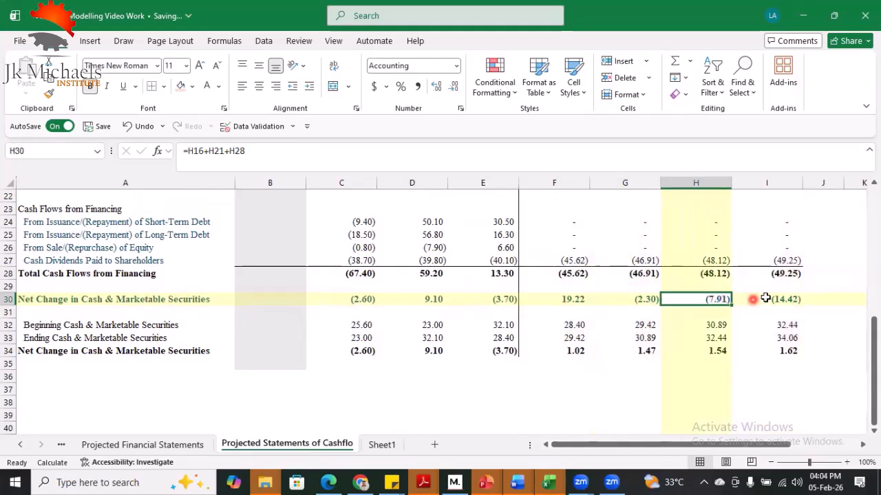
{"action": "left_click", "coordinate": [783, 297]}
{"action": "left_click", "coordinate": [571, 325]}
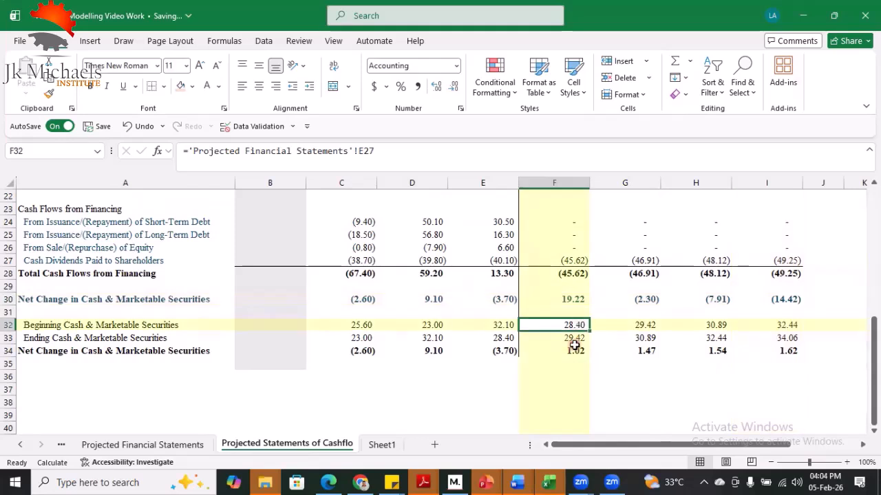
{"action": "left_click", "coordinate": [575, 351]}
{"action": "left_click", "coordinate": [571, 302]}
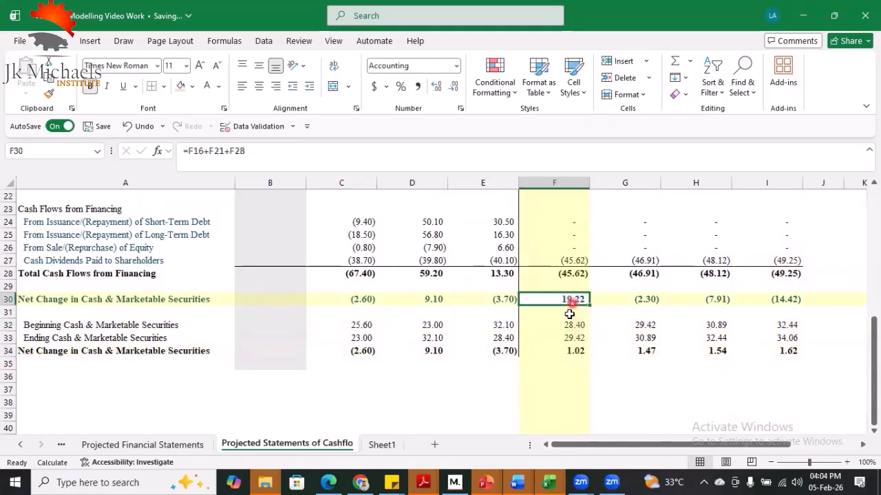
{"action": "left_click", "coordinate": [580, 355]}
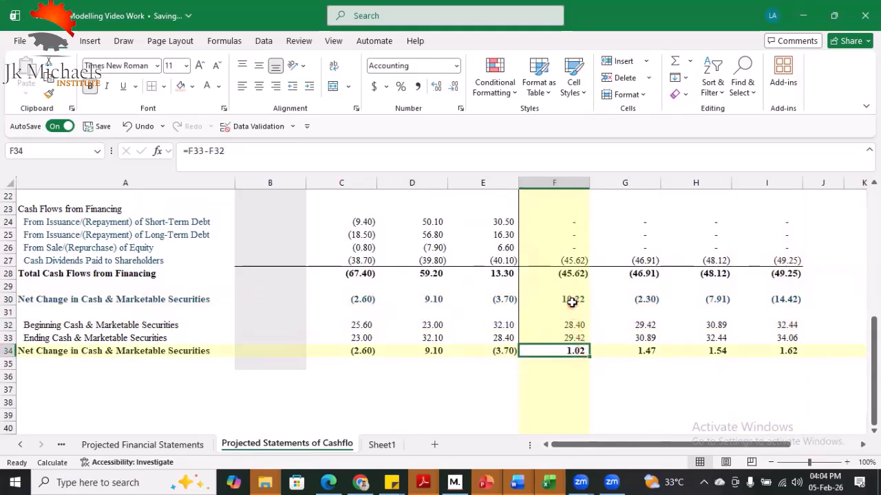
{"action": "left_click", "coordinate": [572, 301]}
{"action": "left_click", "coordinate": [574, 351]}
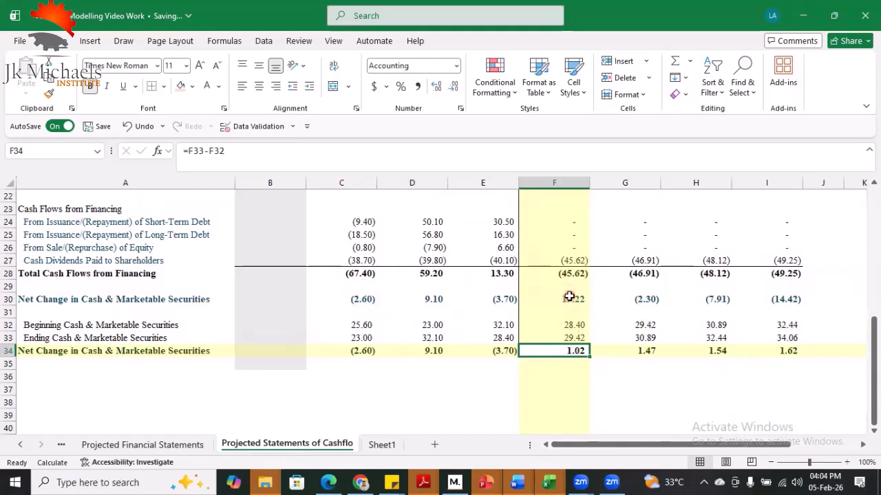
{"action": "left_click", "coordinate": [570, 300]}
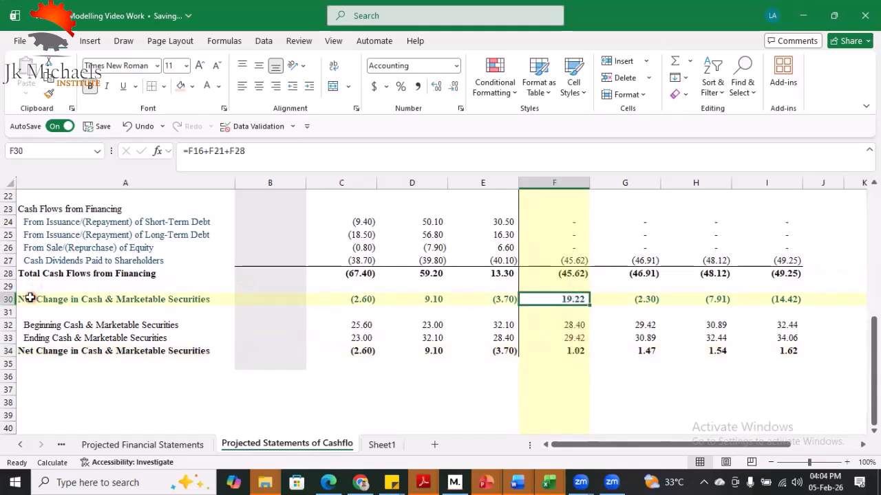
- Review the 2003 E to 2006 E Net Change in Cash & Marketable Securities in row 30 against the figures in F34:I34
{"action": "left_click", "coordinate": [29, 297]}
{"action": "left_click", "coordinate": [551, 299]}
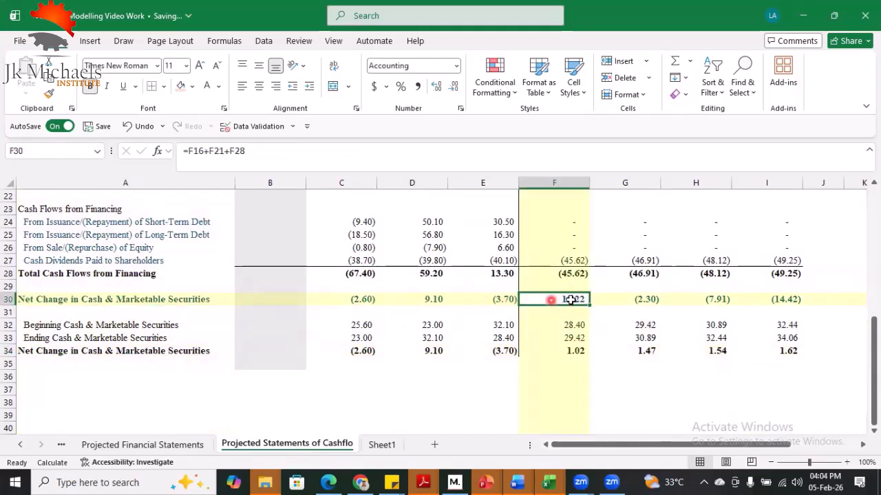
{"action": "left_click", "coordinate": [647, 302]}
{"action": "left_click", "coordinate": [724, 300]}
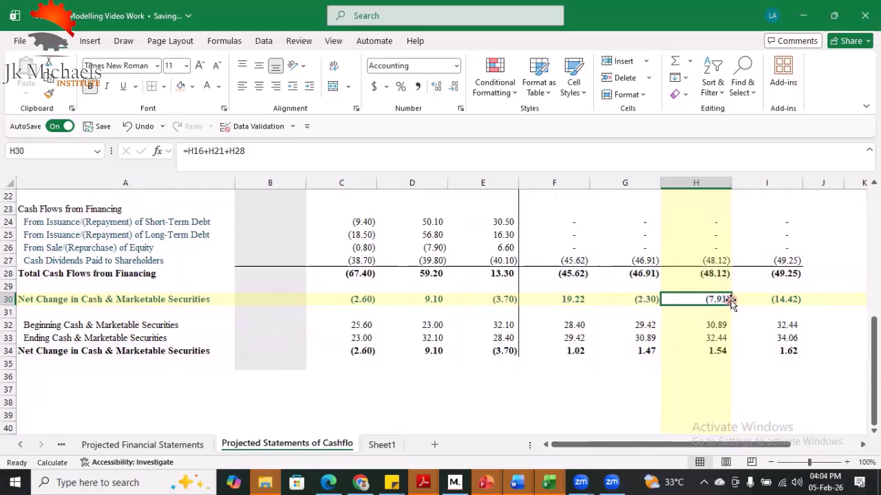
{"action": "left_click", "coordinate": [568, 352]}
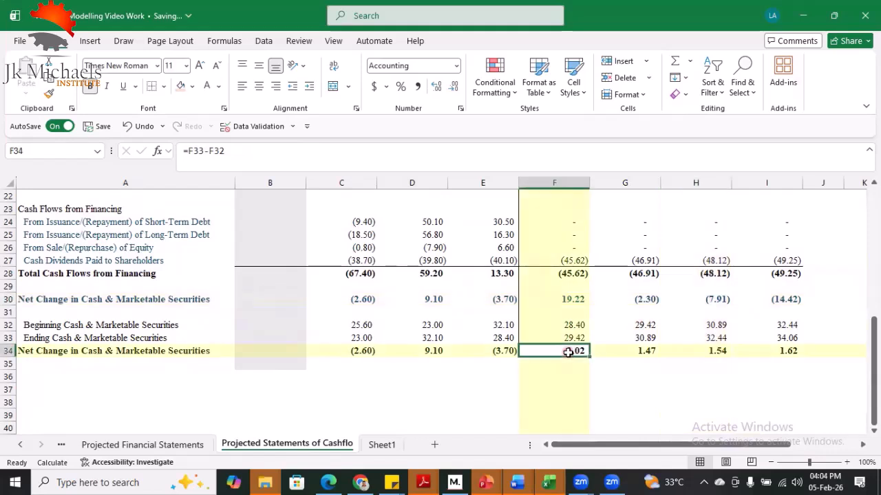
{"action": "left_click", "coordinate": [630, 352]}
{"action": "left_click", "coordinate": [702, 352]}
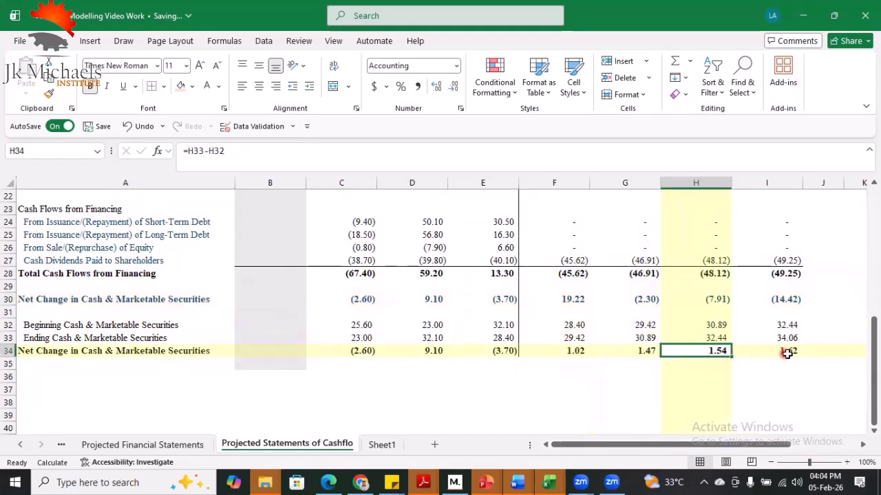
{"action": "left_click", "coordinate": [788, 352]}
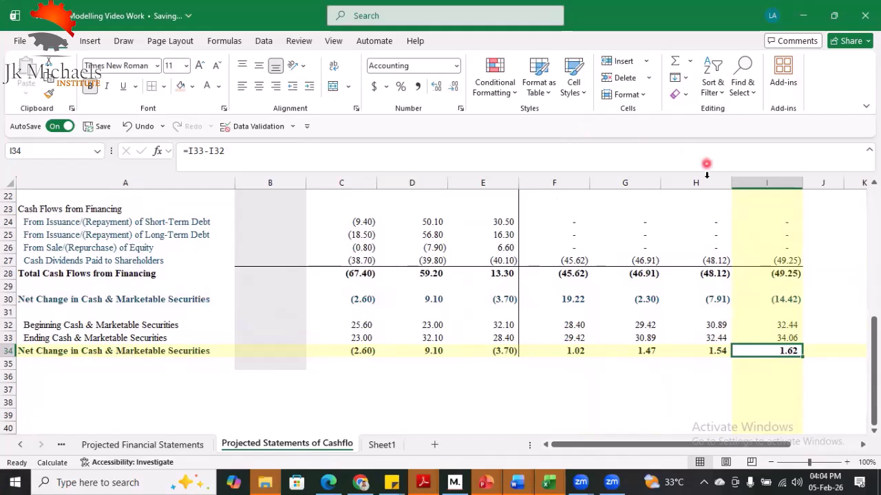